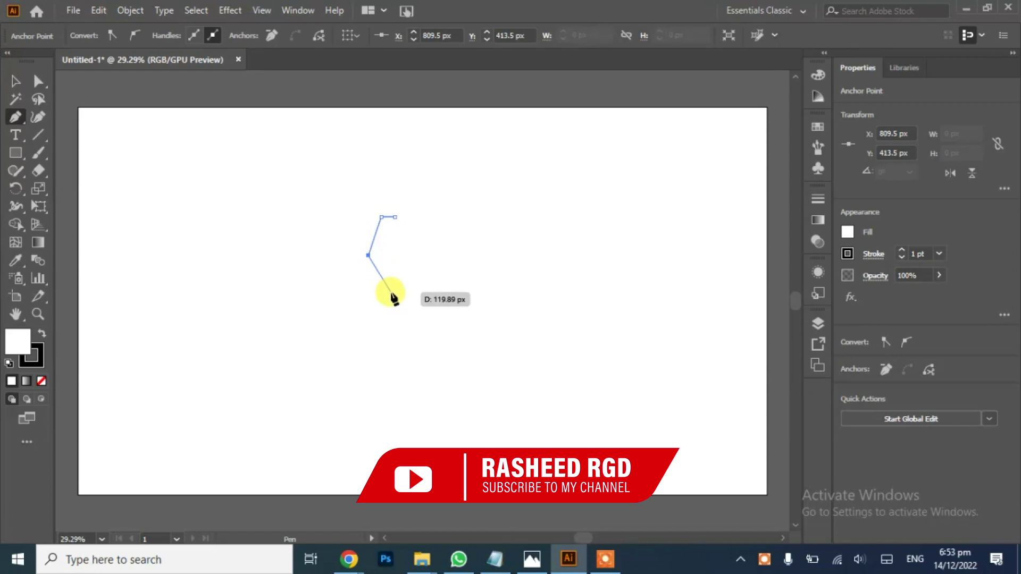
Finish the left half of the nib outline with a curved segment down to the tip and a straight closing edge.
left_click_drag(393, 310, 396, 327)
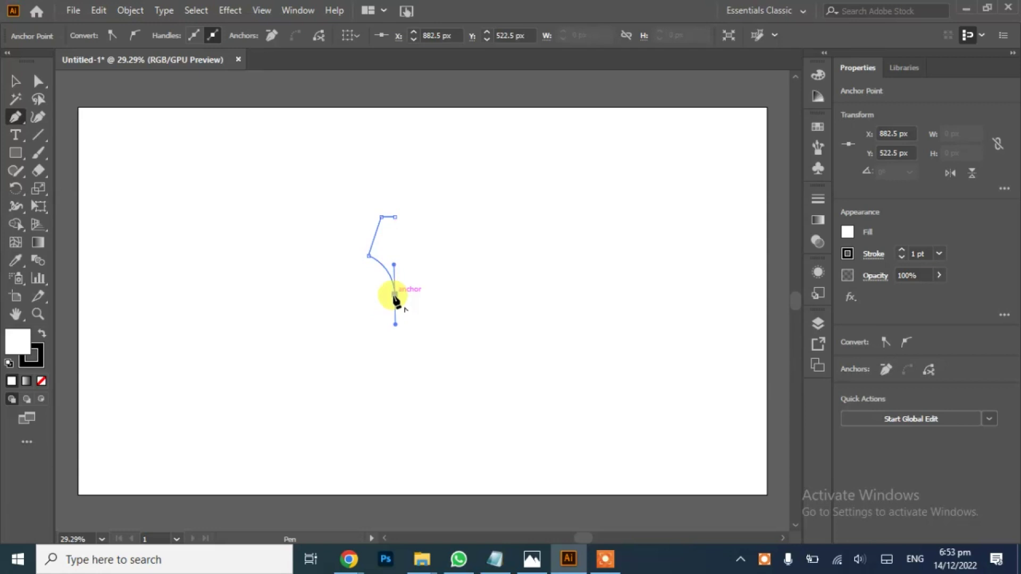
left_click(395, 218)
key("v")
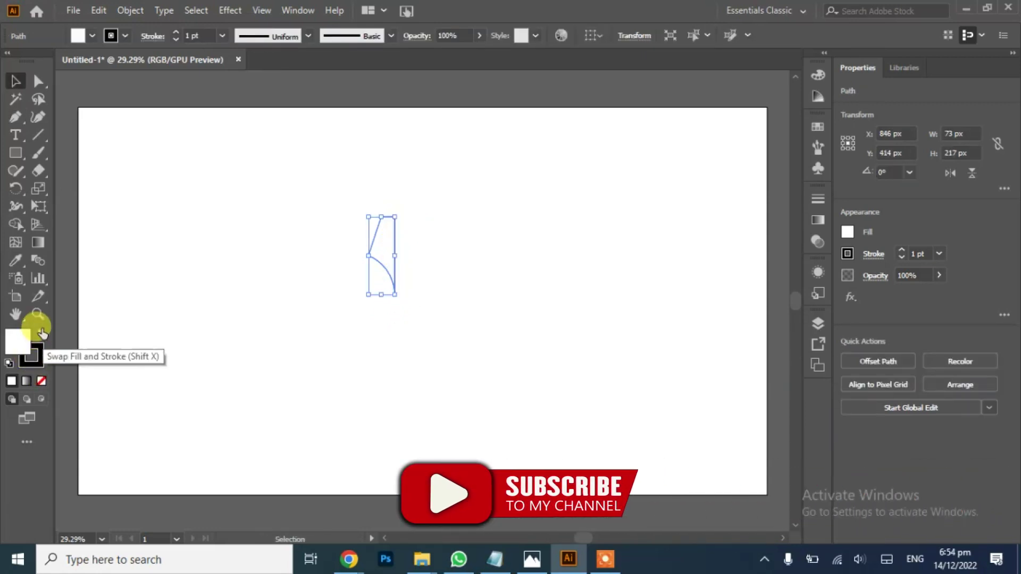
Give the half-nib shape a black fill and no stroke.
left_click(42, 334)
left_click(42, 381)
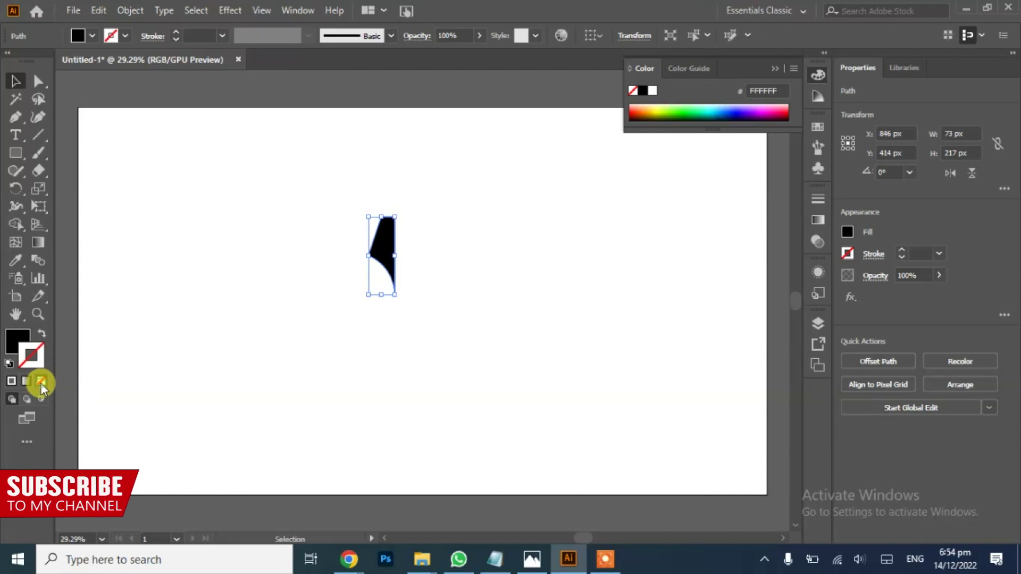
left_click(347, 351)
Reflect a copy of the half-nib across the vertical axis and join it to the original's straight edge.
left_click(386, 257)
right_click(387, 257)
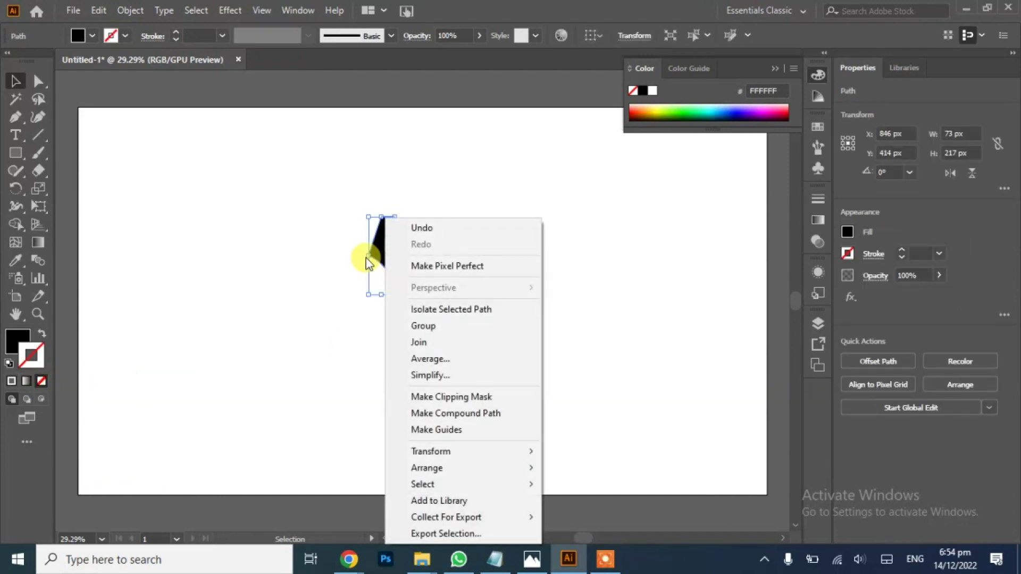
mouse_move(470, 450)
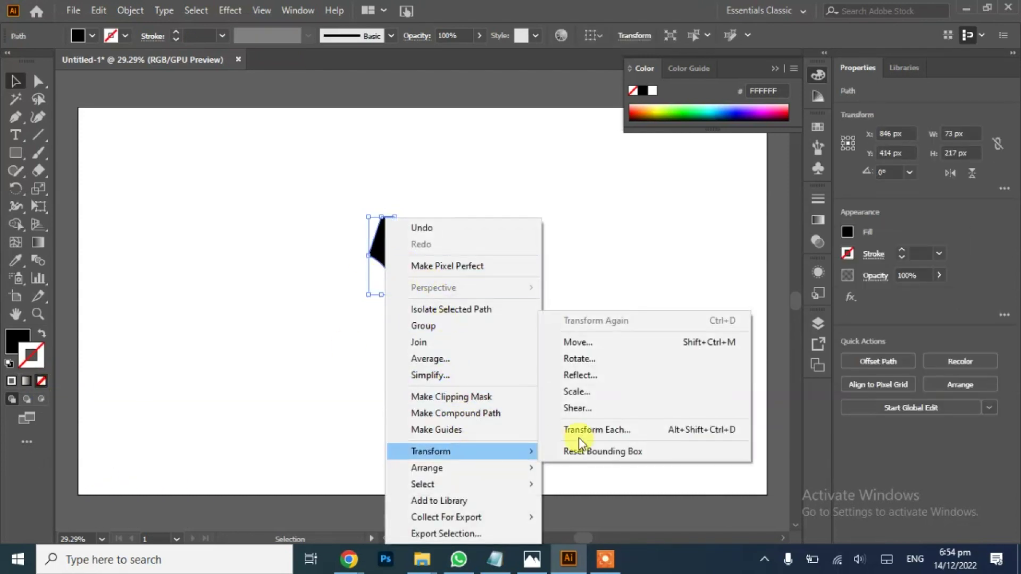
left_click(624, 375)
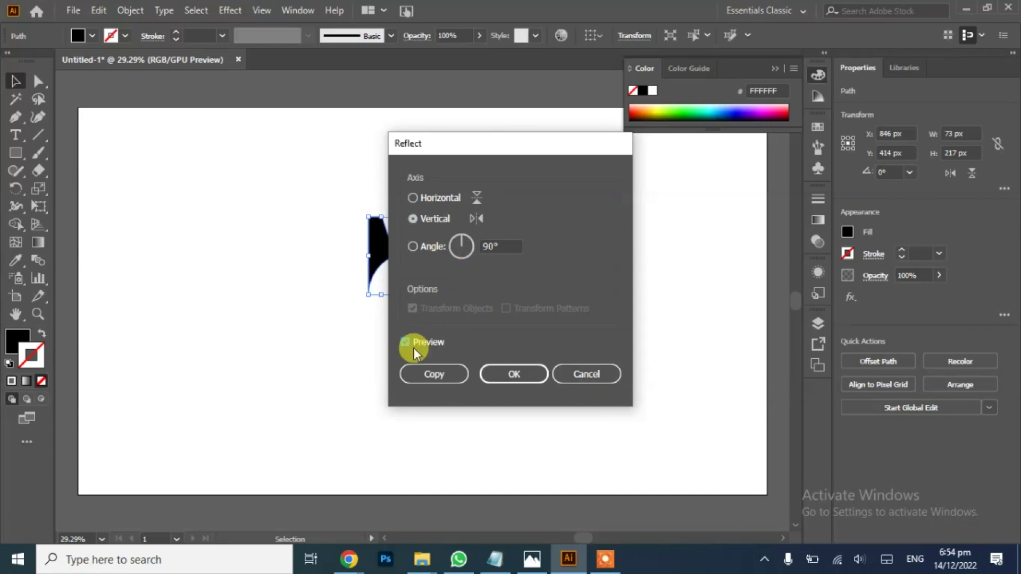
left_click(427, 374)
left_click_drag(406, 253, 406, 251)
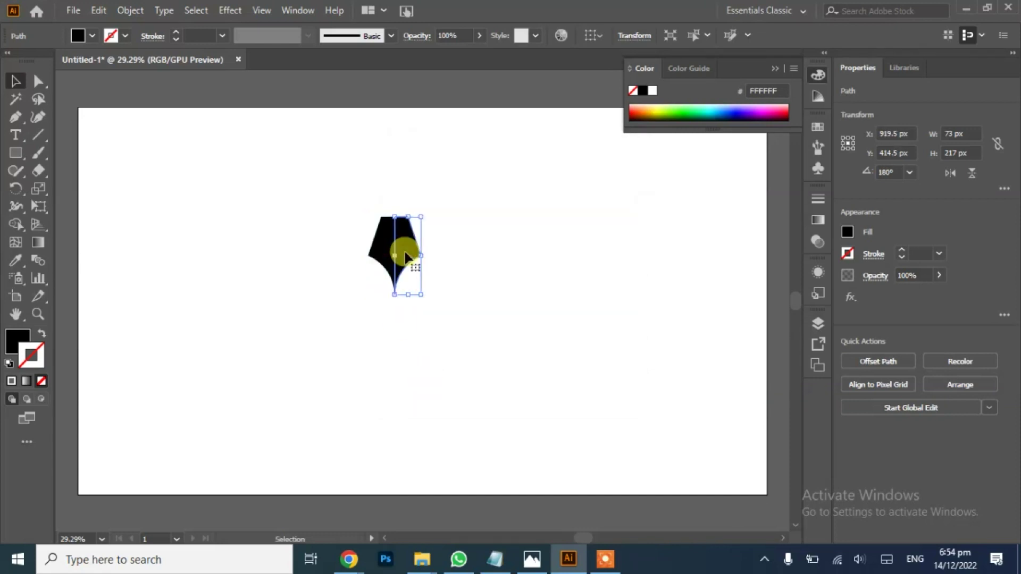
left_click(435, 341)
Scale both nib halves together, making them narrower and about 243 px tall.
left_click_drag(346, 289, 394, 315)
left_click_drag(421, 265, 415, 265)
left_click_drag(393, 315, 393, 305)
left_click(438, 336)
Nudge the nib's right half about 6 px to the right to open a narrow central slit.
left_click(404, 261)
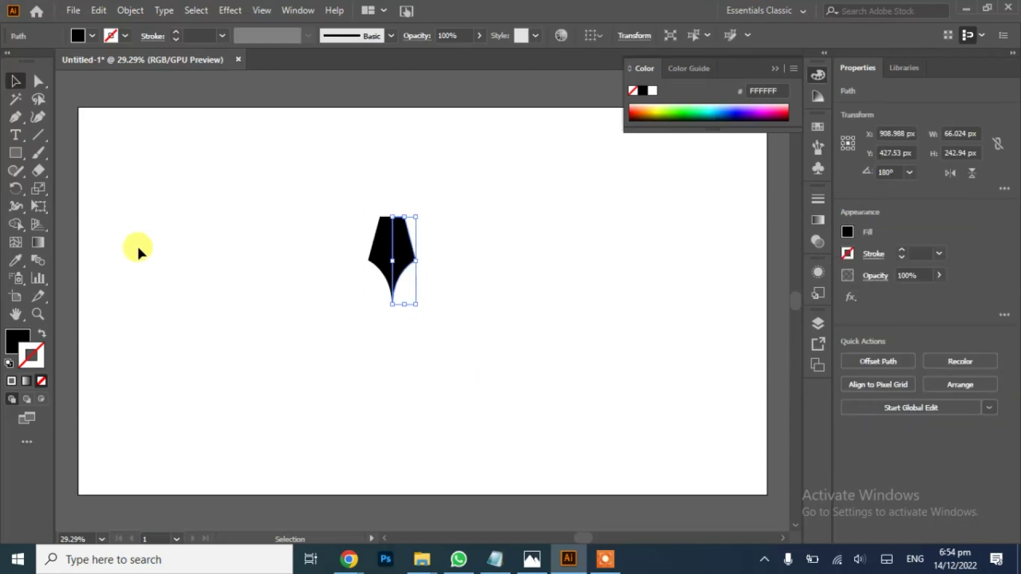
key("Right")
key("Right")
key("Right")
key("Right")
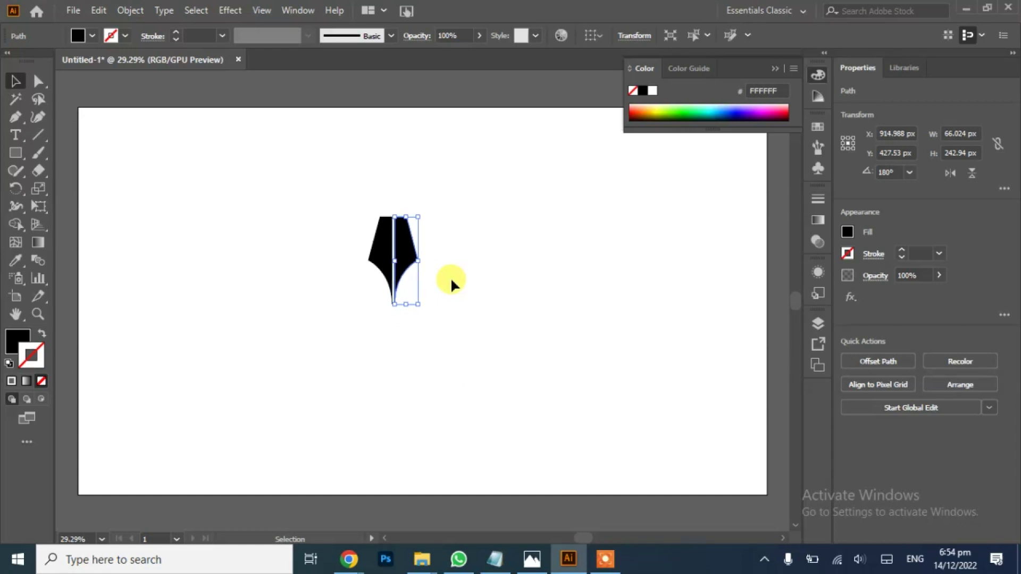
left_click(451, 286)
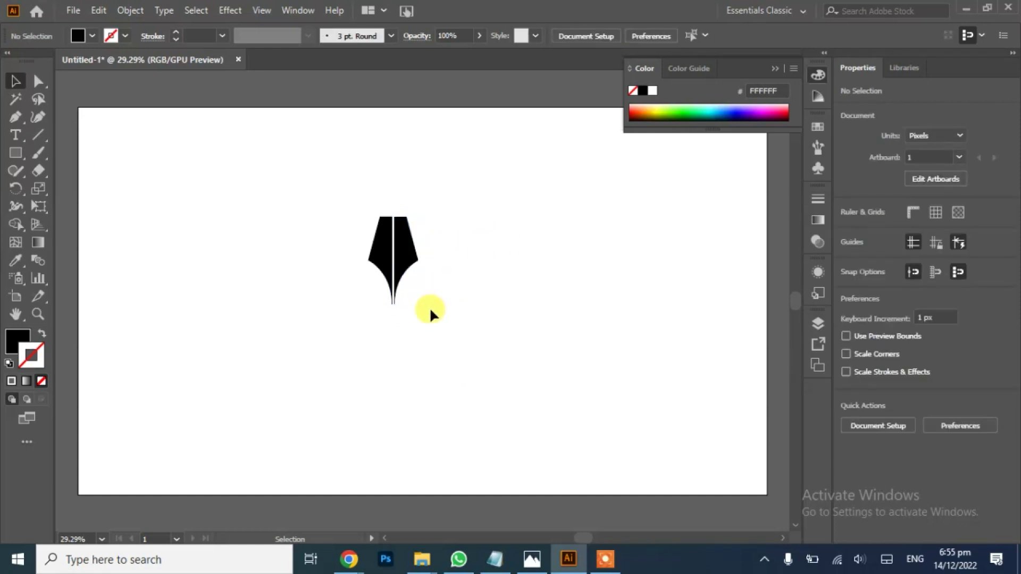
Draw a circle about 29 px in diameter and place it over the middle of the nib.
left_click_drag(17, 158, 51, 192)
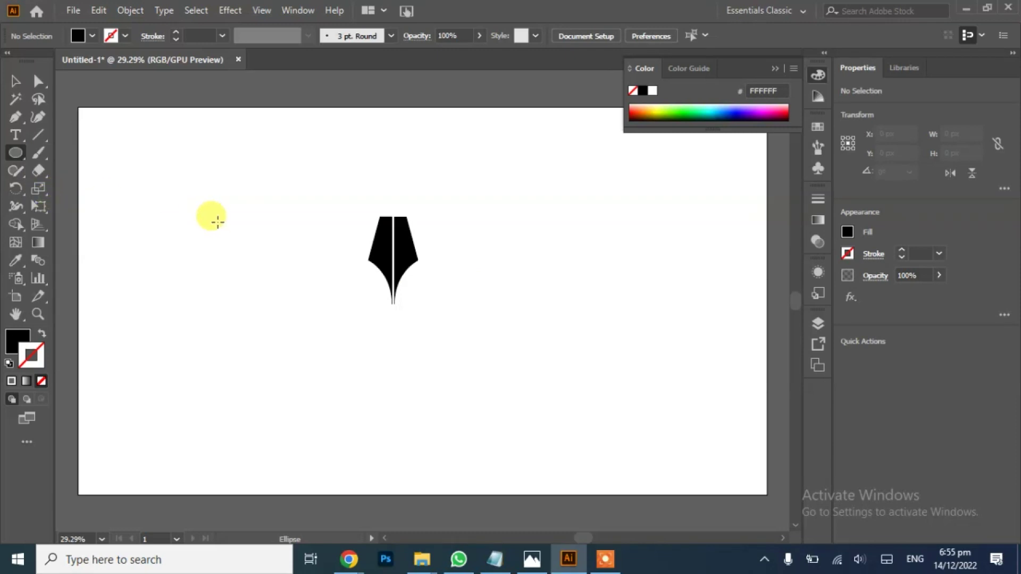
left_click_drag(219, 224, 222, 227)
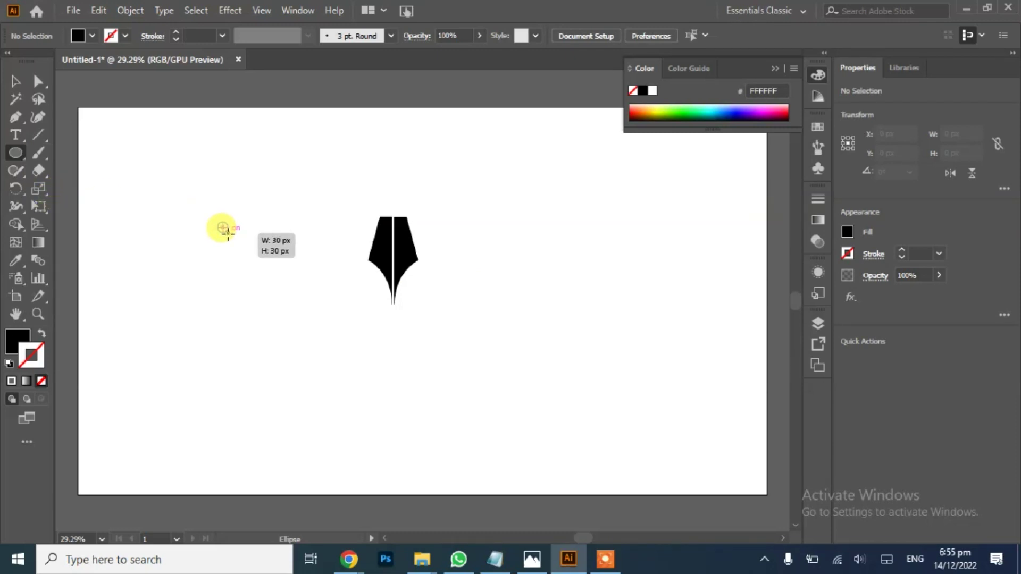
left_click_drag(224, 228, 394, 257)
left_click(18, 77)
Centre the small circle horizontally on the nib's slit.
key("ctrl+plus")
key("ctrl+plus")
key("ctrl+plus")
key("ctrl+plus")
key("ctrl+plus")
key("ctrl+plus")
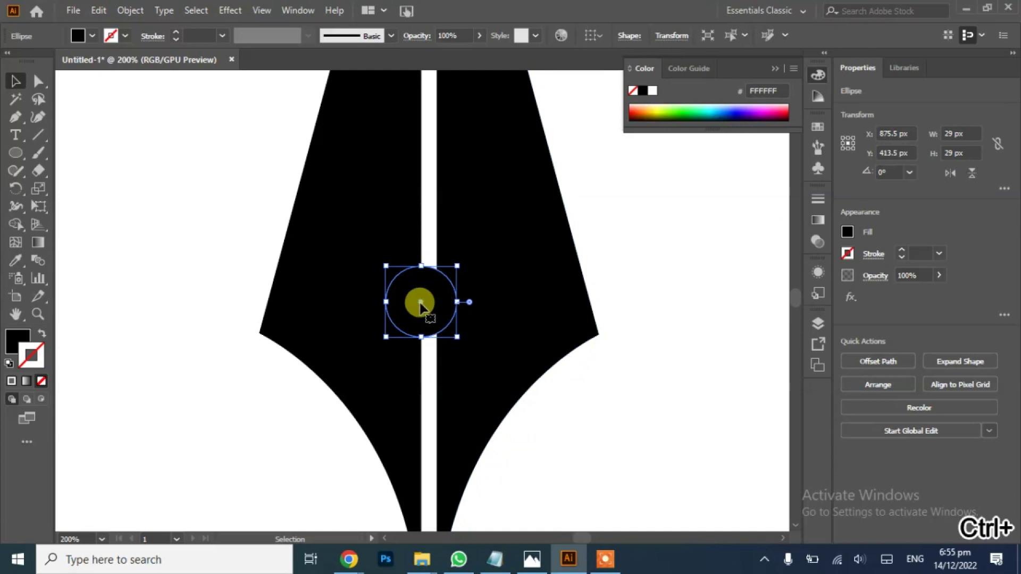
left_click_drag(422, 301, 430, 302)
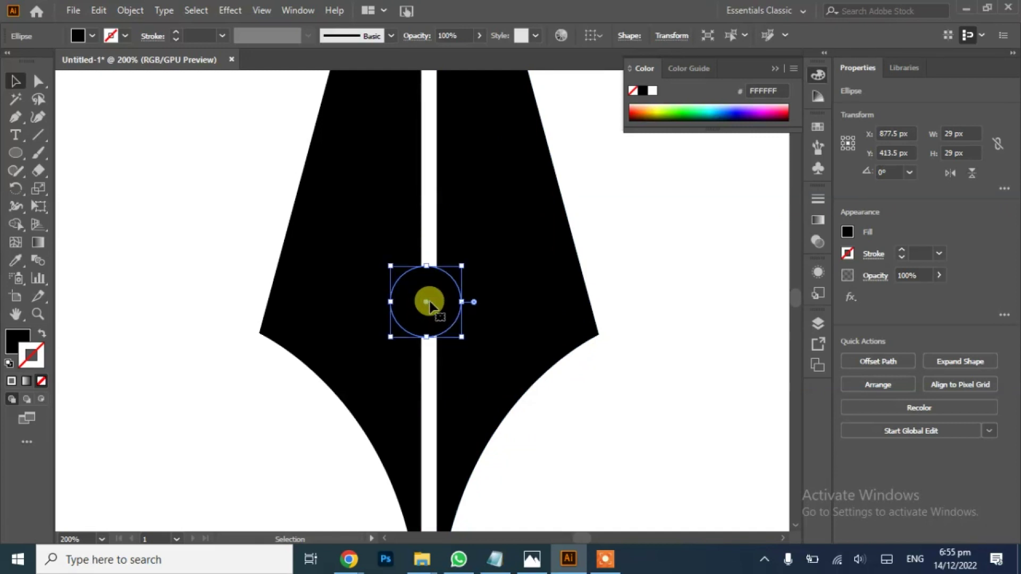
key("Right")
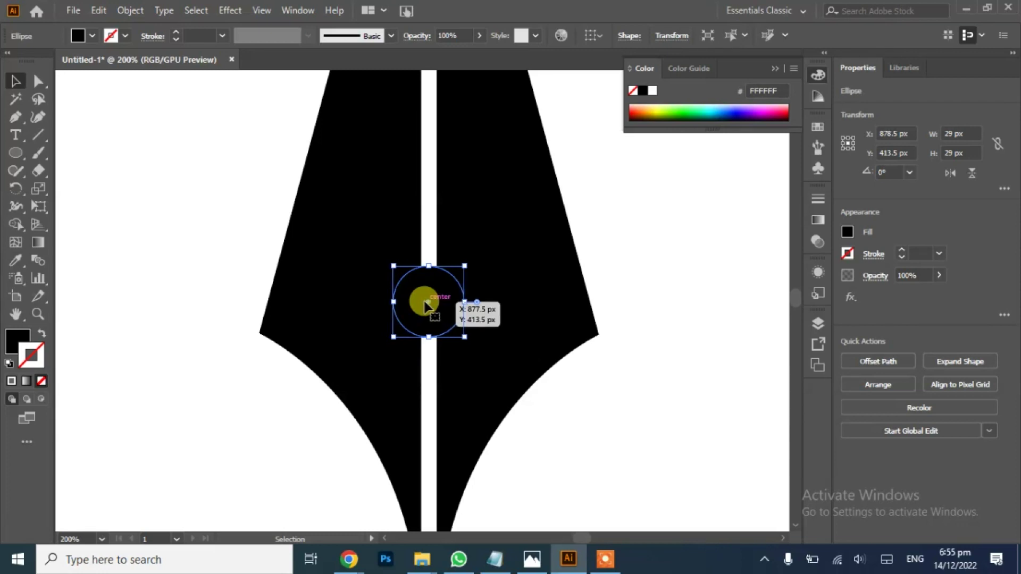
Merge the circle's regions with Shape Builder and move the merged circle down the slit, leaving a round hole in the nib.
left_click_drag(620, 205, 242, 349)
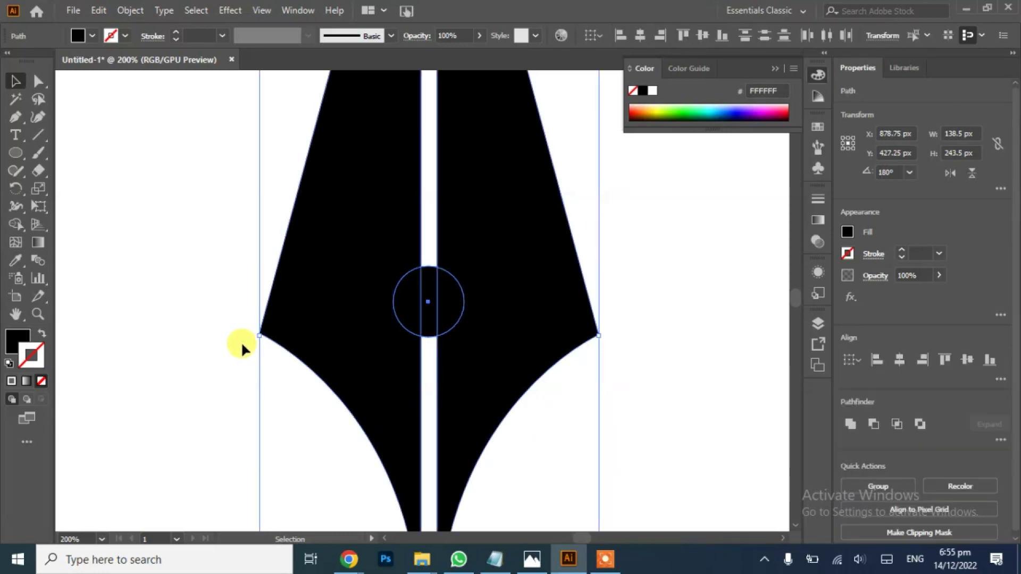
left_click(15, 224)
left_click_drag(401, 303, 444, 311)
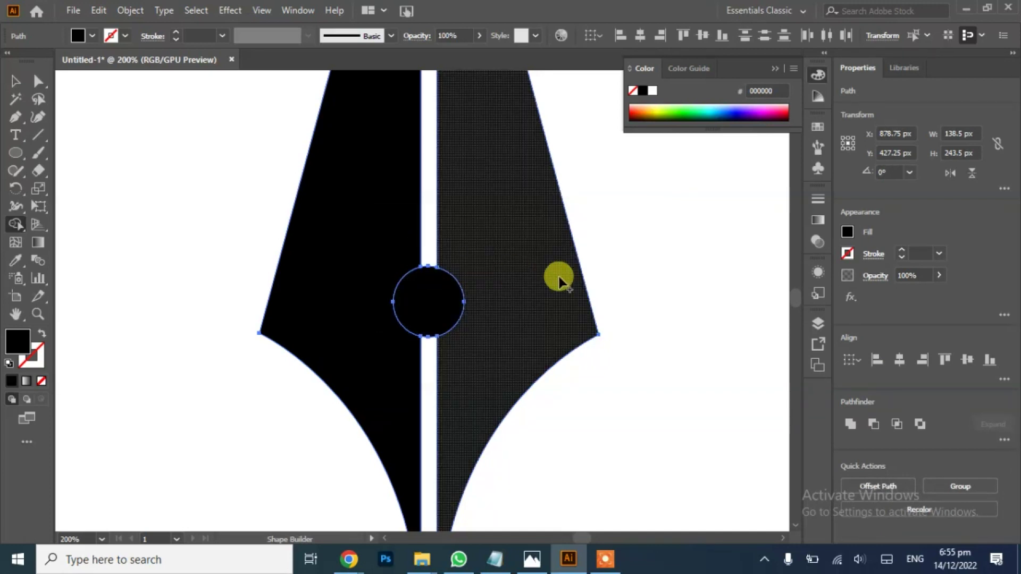
left_click(19, 90)
left_click(647, 400)
left_click_drag(429, 312, 429, 429)
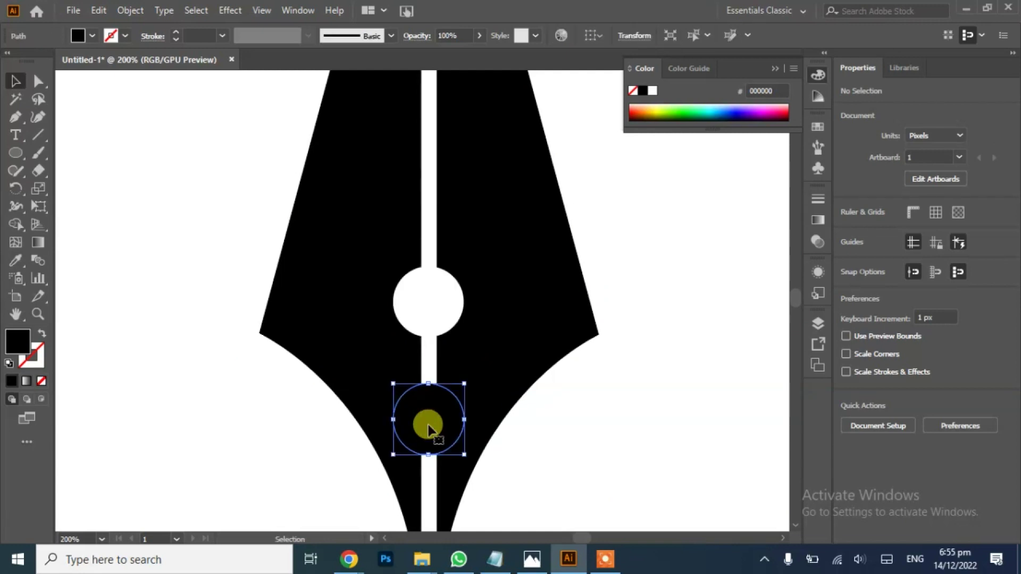
Remove the strip of the lowered circle that crosses the slit with Shape Builder.
left_click_drag(584, 402, 260, 466)
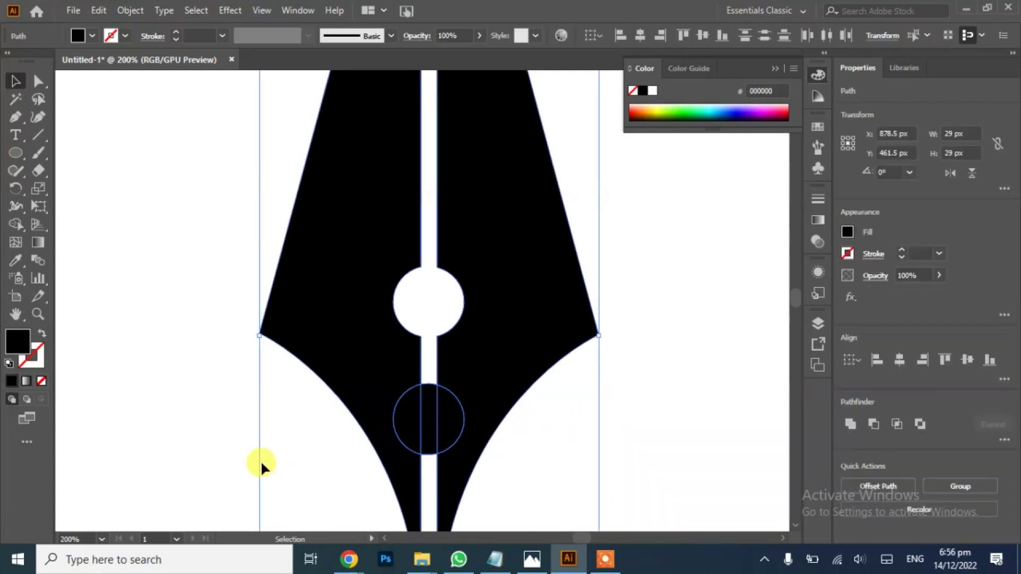
left_click(15, 223)
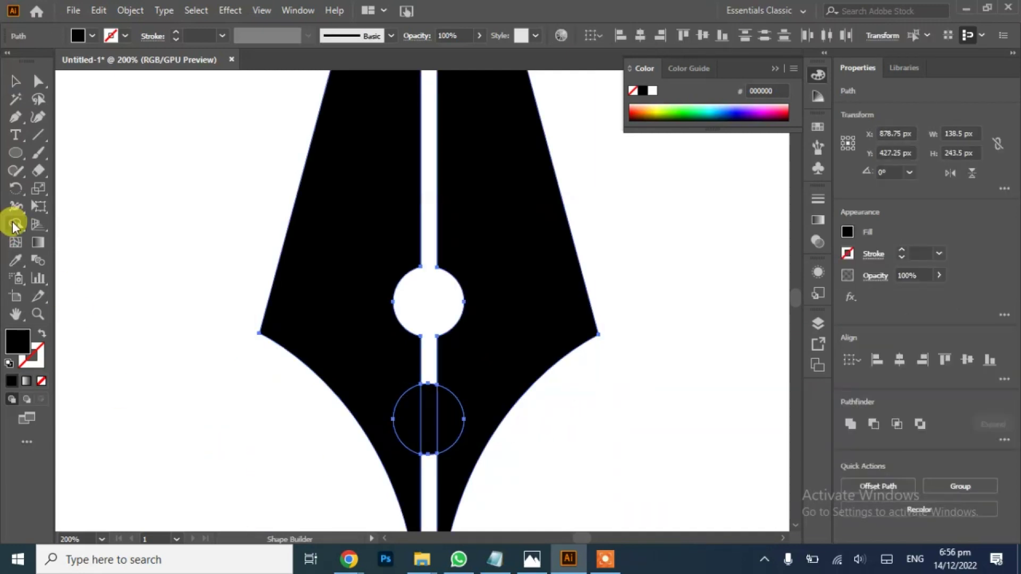
left_click(429, 431)
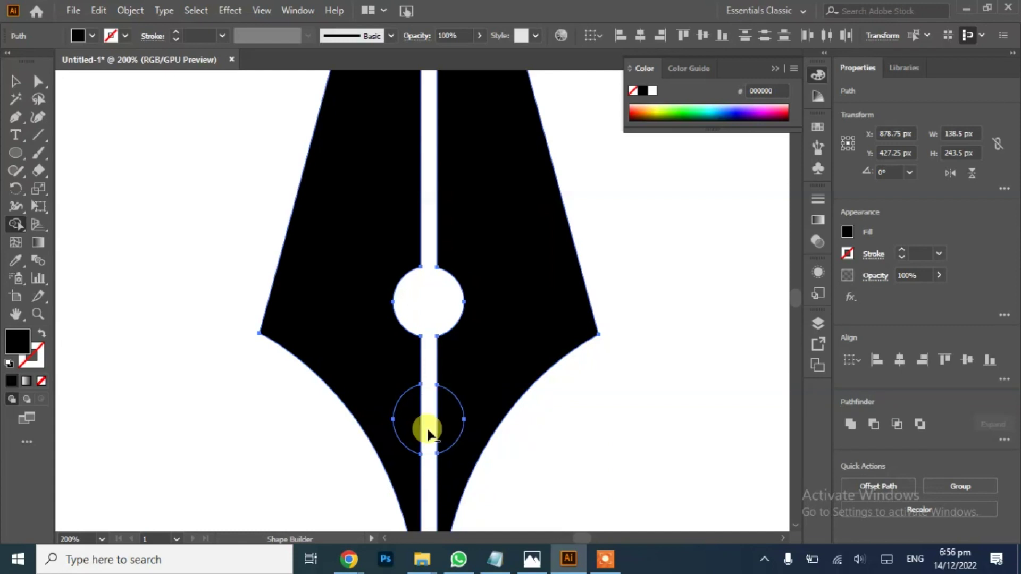
left_click(14, 81)
left_click(140, 269)
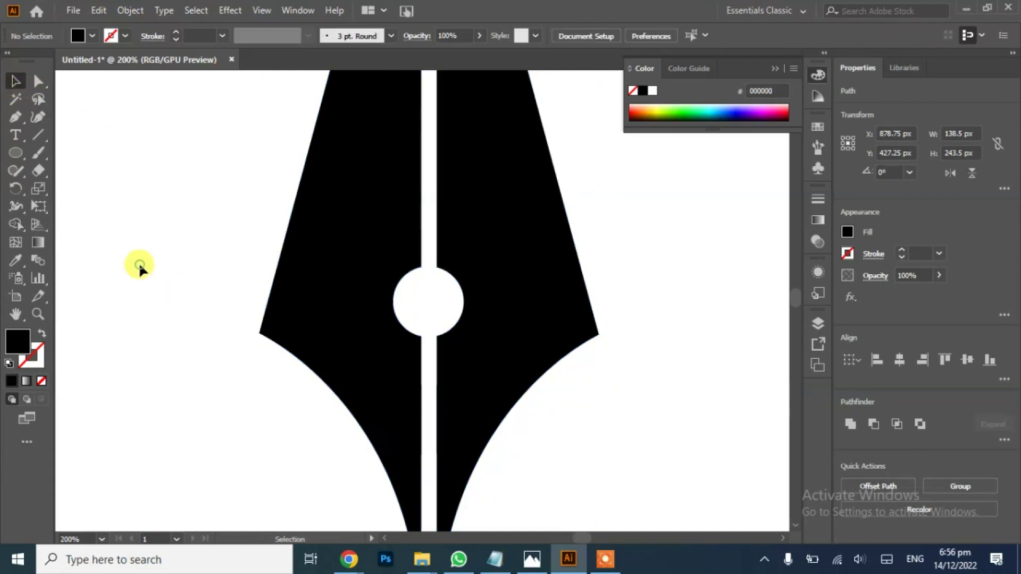
Move the two half-circles together down to the nib's tip so their lower ends line up with it.
left_click(400, 425)
left_click(451, 425, "shift")
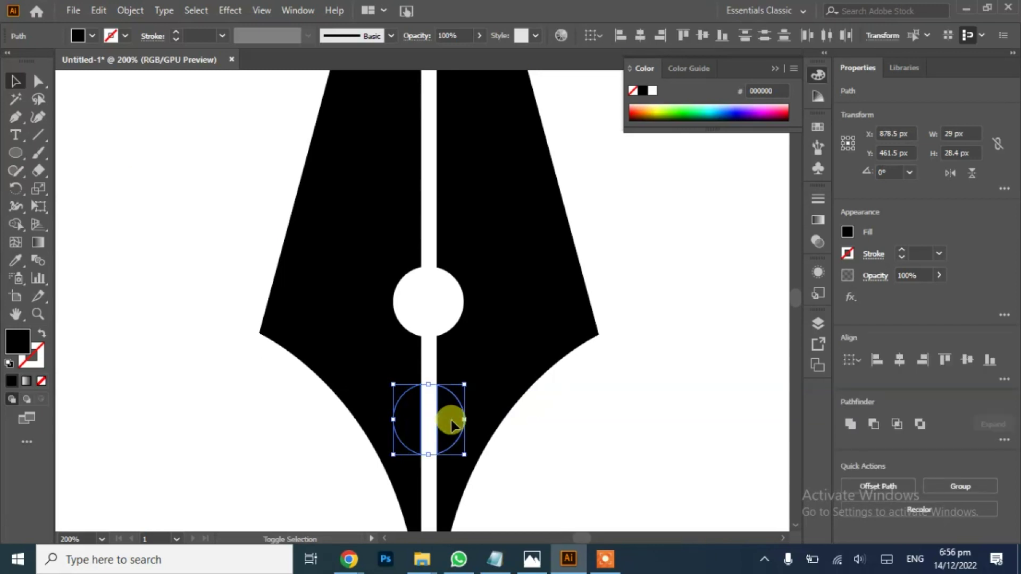
key("Down")
key("Down")
key("Down")
key("Down")
key("Down")
key("Down")
key("Down")
key("Down")
key("Down")
key("Down")
key("Down")
key("Down")
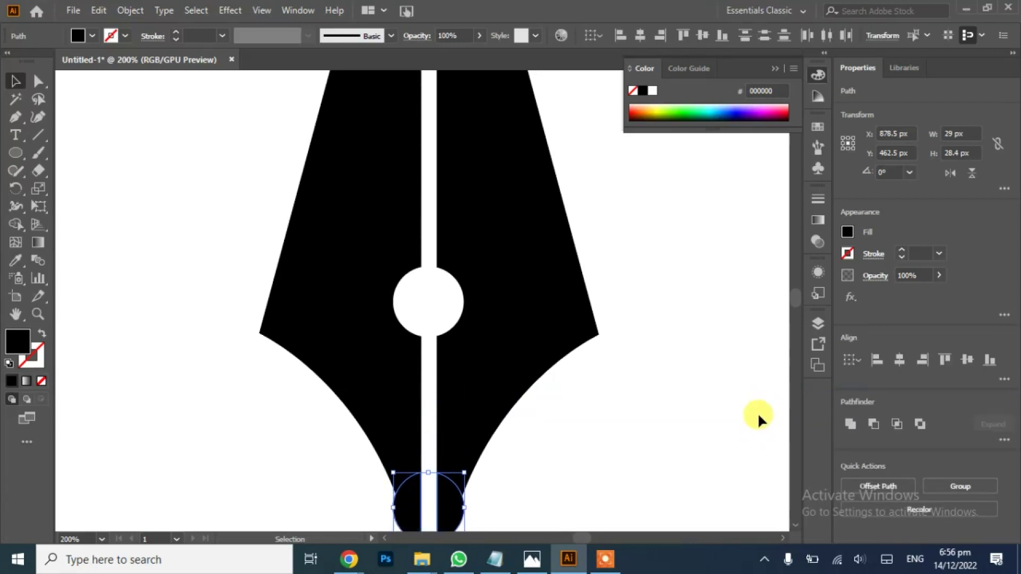
scroll(798, 300, "down", 5)
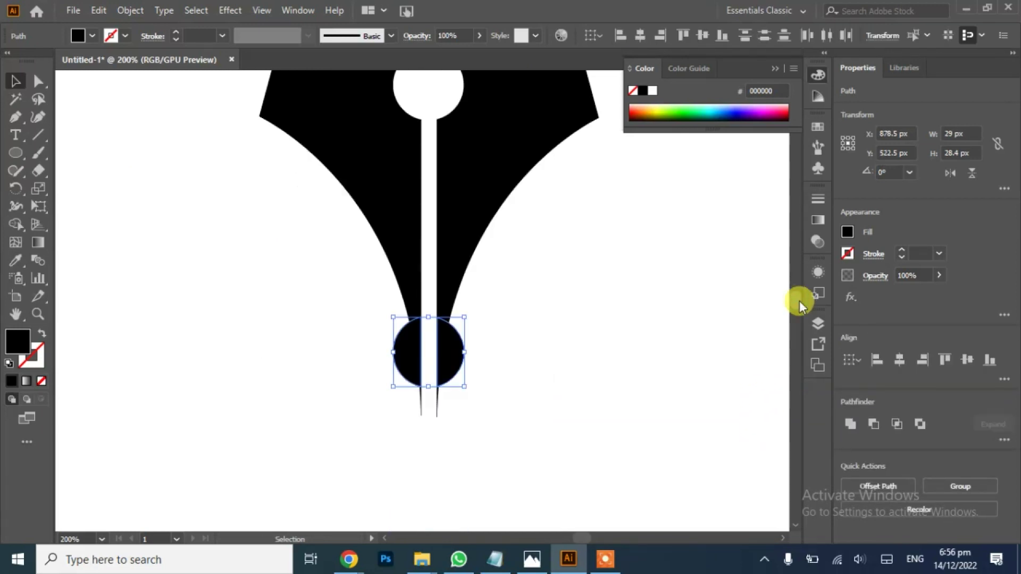
key("Down")
key("Down")
key("Down")
key("Down")
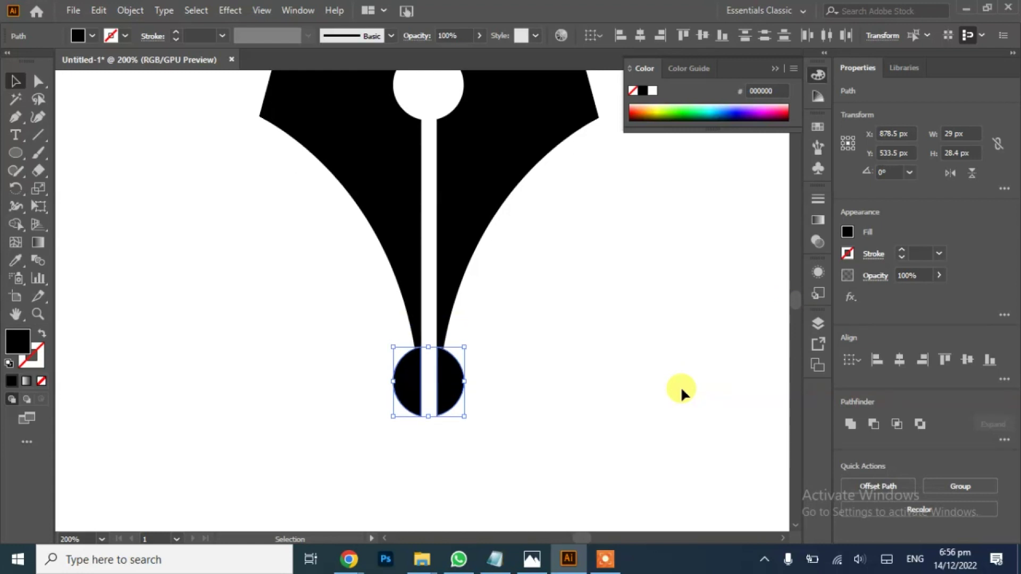
Unite the nib halves and the half-circles at the tip with Pathfinder.
left_click_drag(541, 280, 314, 444)
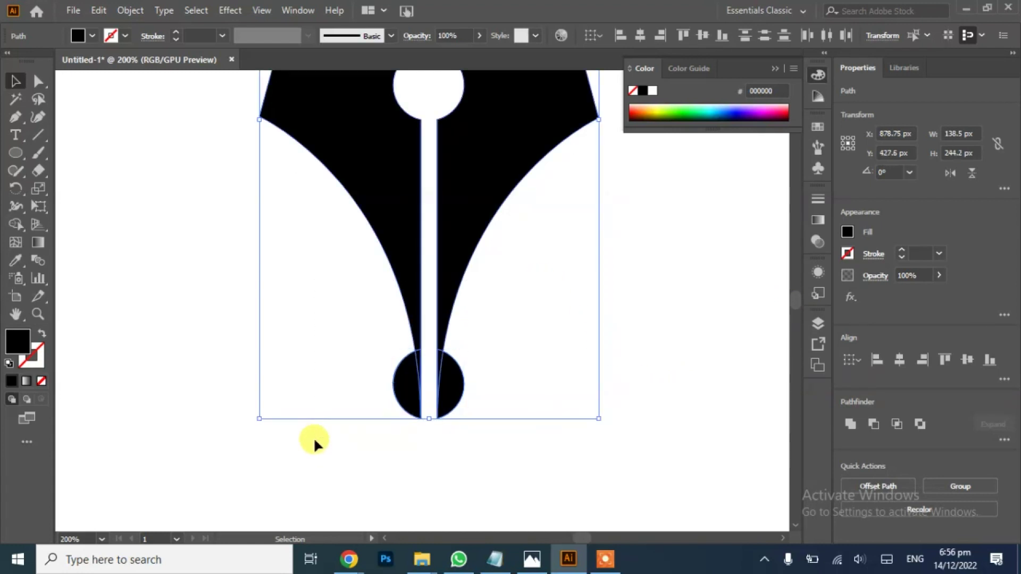
left_click(851, 423)
left_click(677, 417)
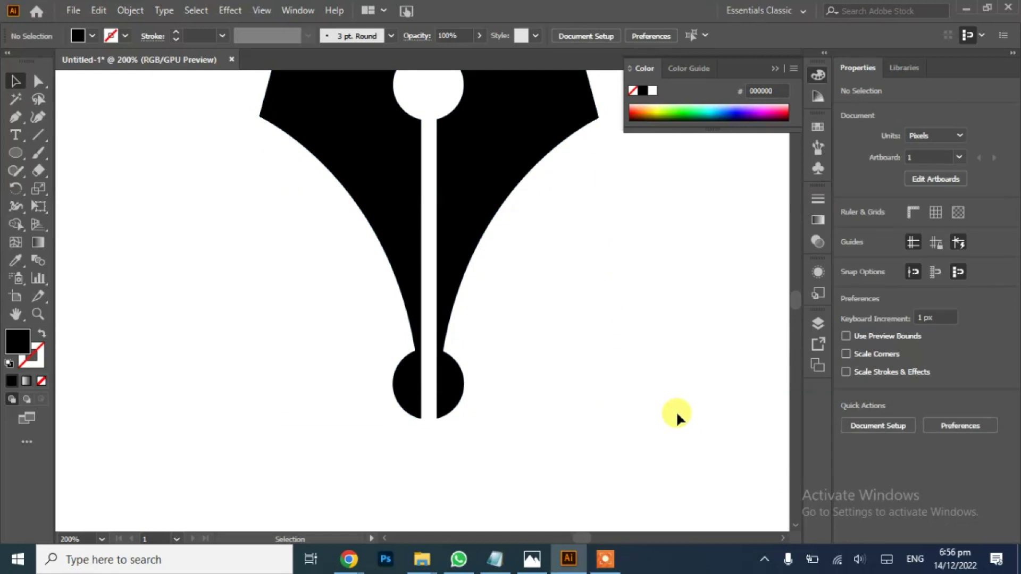
key("ctrl+0")
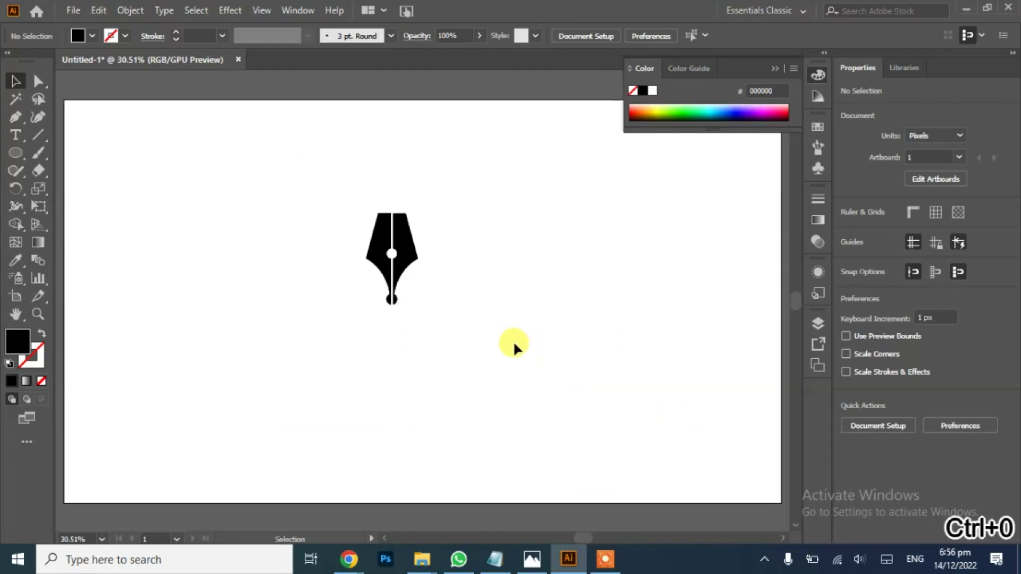
Draw a black rounded rectangle about 139 by 38 px just above the nib.
left_click_drag(14, 154, 53, 169)
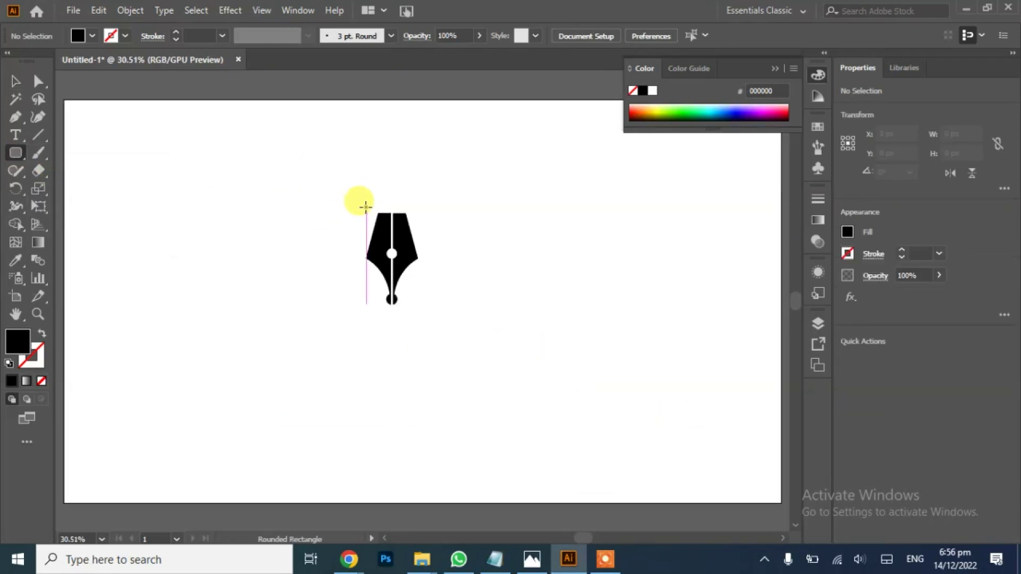
left_click_drag(366, 206, 392, 202)
left_click(15, 81)
left_click(267, 260)
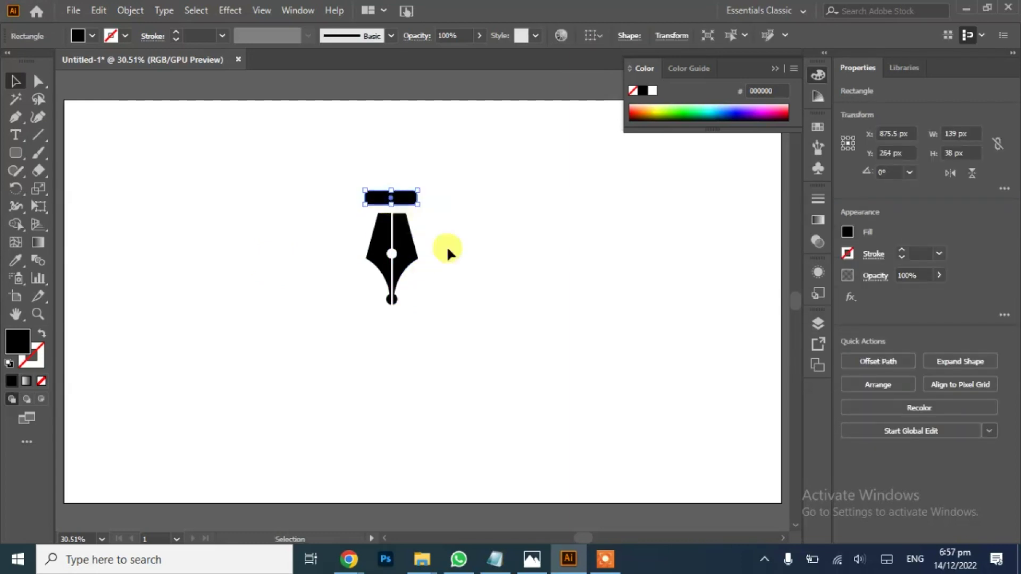
Enlarge the rounded bar slightly and centre it above the nib.
left_click(477, 258)
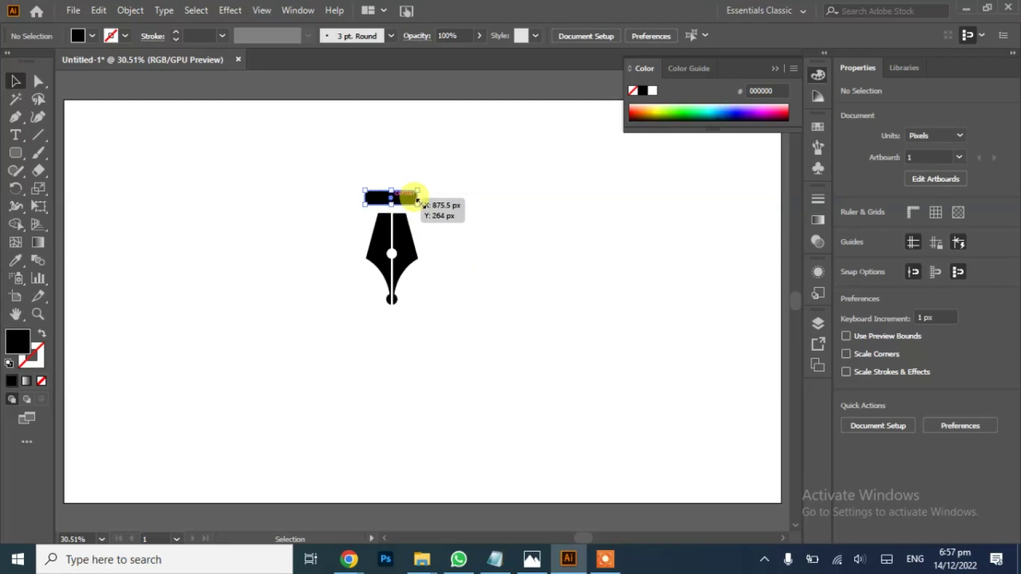
left_click(416, 200)
left_click_drag(420, 208, 392, 201)
left_click(477, 258)
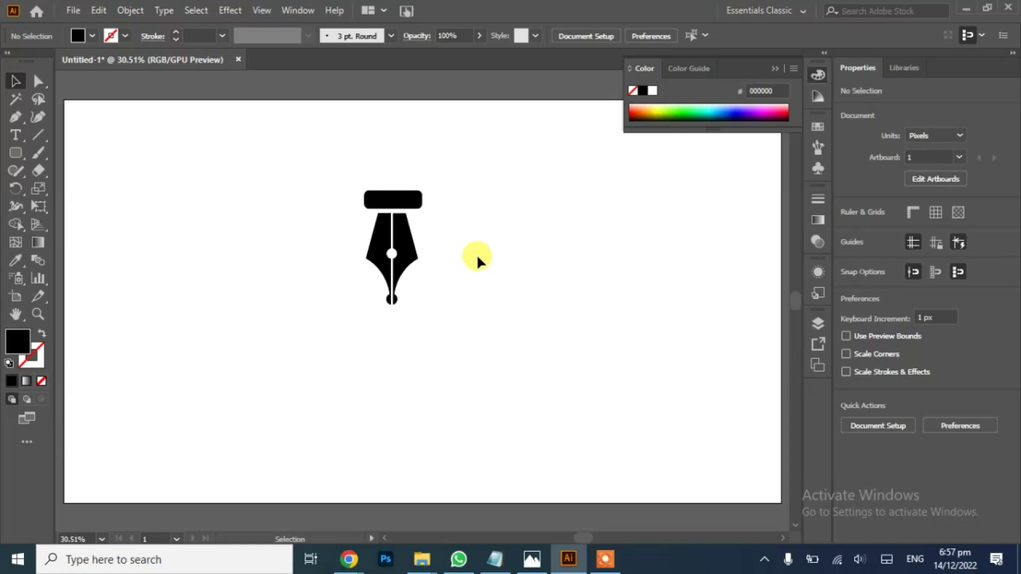
right_click(405, 253)
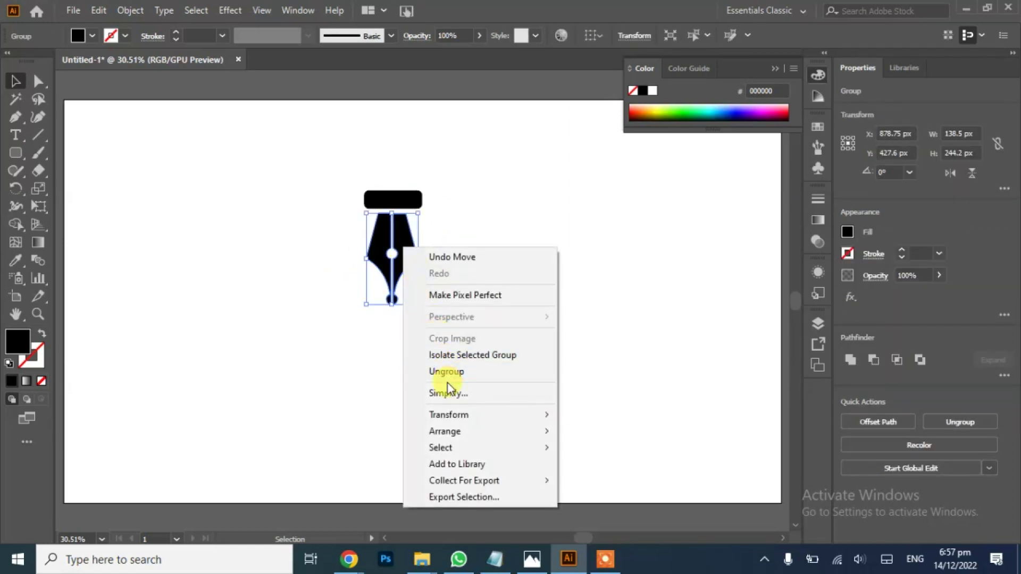
right_click(375, 256)
left_click(280, 333)
left_click(406, 258)
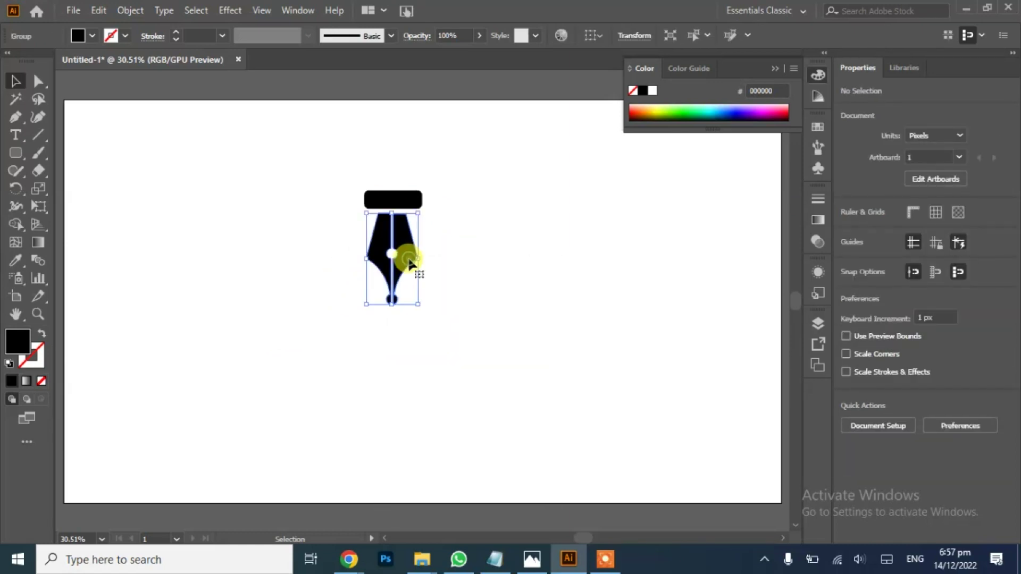
Align the rounded bar and nib on their horizontal centres and move them together to the lower middle of the artboard.
left_click_drag(442, 182, 336, 291)
left_click(887, 362)
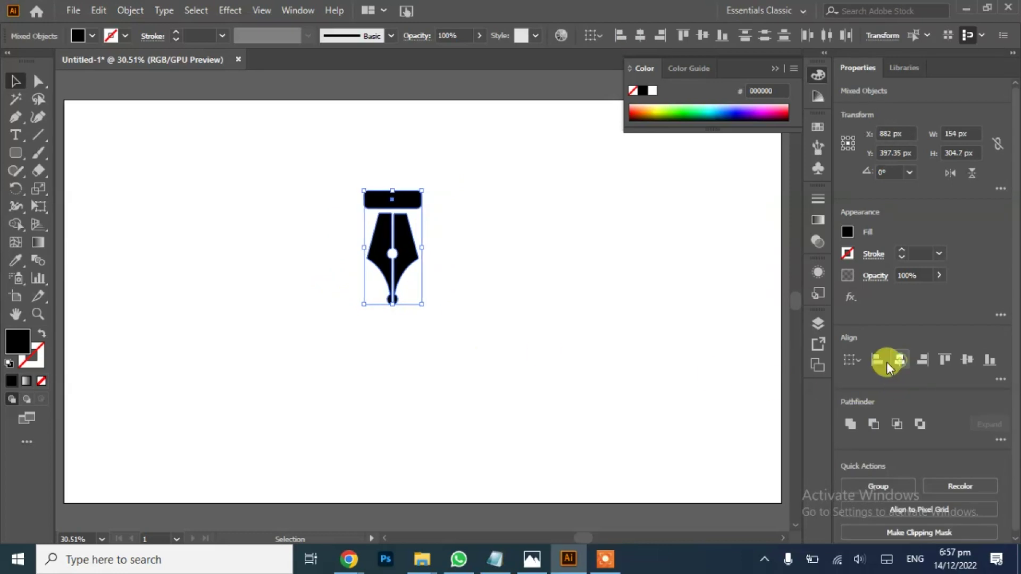
left_click(608, 349)
left_click_drag(322, 326, 322, 324)
left_click_drag(406, 247, 442, 374)
left_click(553, 346)
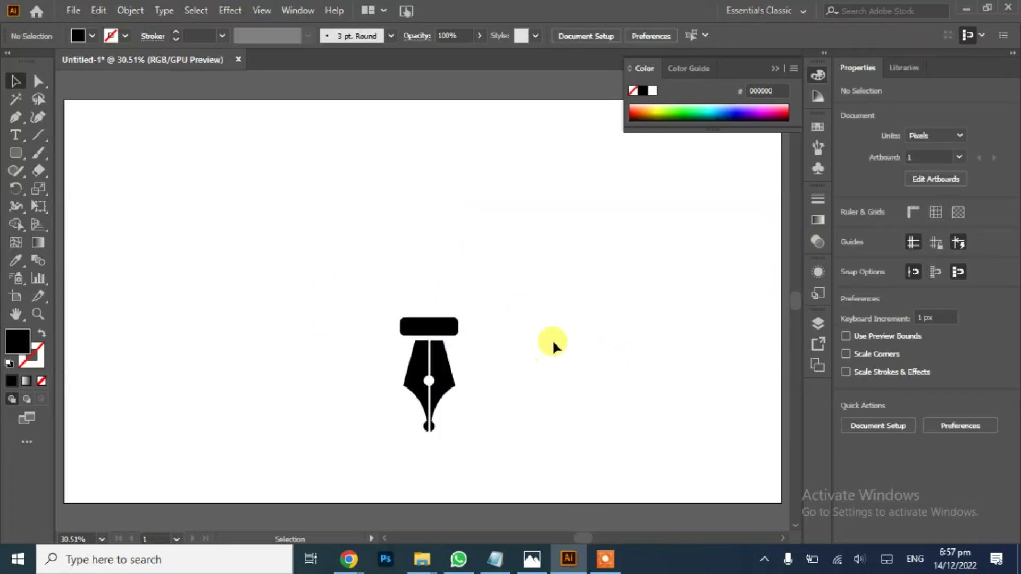
Draw a black rectangle just above the rounded bar, about as wide as the bar, and stretch it taller.
left_click(14, 118)
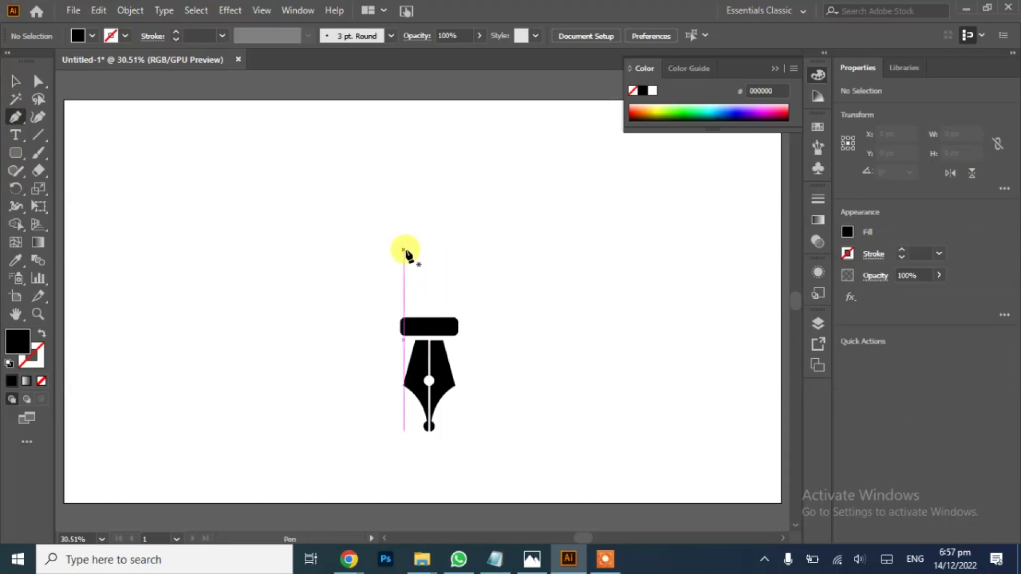
right_click(16, 154)
left_click(49, 153)
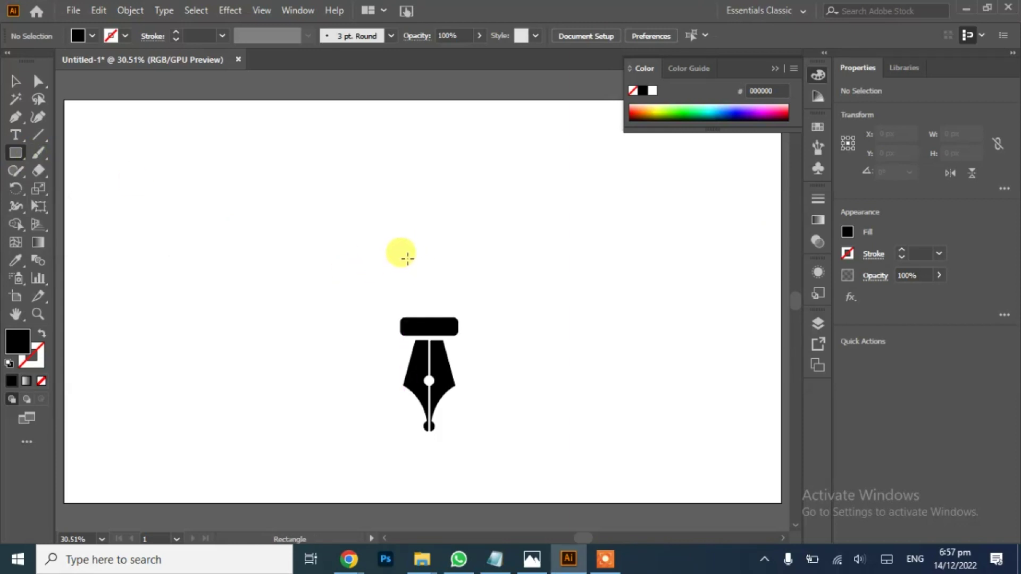
left_click_drag(408, 259, 458, 314)
left_click_drag(409, 286, 429, 230)
left_click(15, 81)
left_click(221, 336)
Draw a black circle about 454 px across over the rectangle's right side, with an overlapping copy offset up and to the right.
left_click_drag(15, 152, 52, 199)
left_click_drag(127, 170, 297, 340)
left_click_drag(212, 256, 498, 270)
left_click(14, 84)
left_click_drag(627, 195, 468, 312)
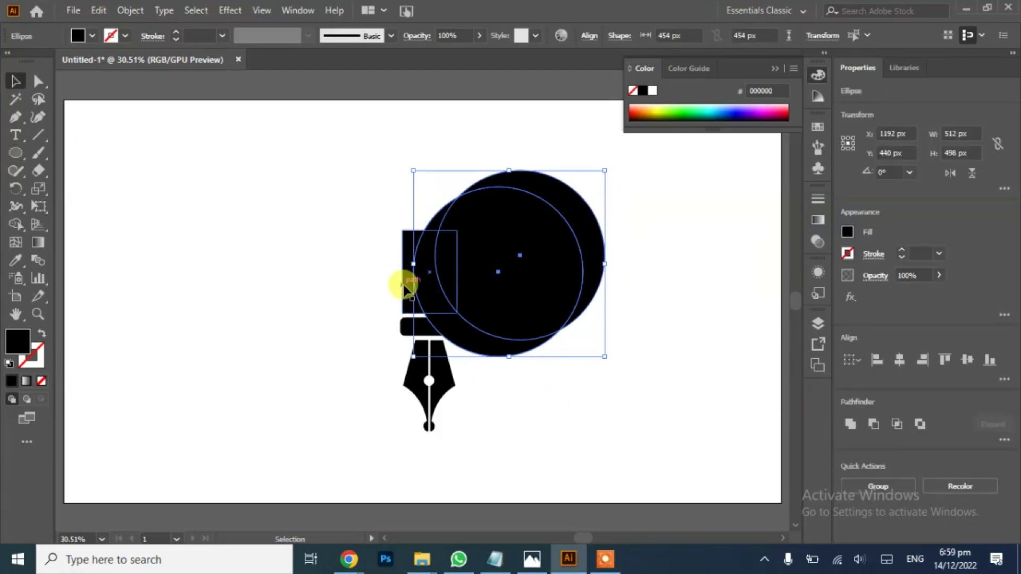
Select the rectangle and both circles and merge their overlapping regions with Shape Builder to form a crescent-shaped trunk half.
left_click(406, 289)
left_click_drag(418, 290, 411, 296)
left_click(18, 223)
left_click_drag(516, 218, 523, 182)
mouse_move(477, 228)
left_mouse_down()
mouse_move(449, 250)
mouse_move(474, 336)
mouse_move(494, 326)
left_mouse_up()
left_click_drag(425, 294, 441, 217)
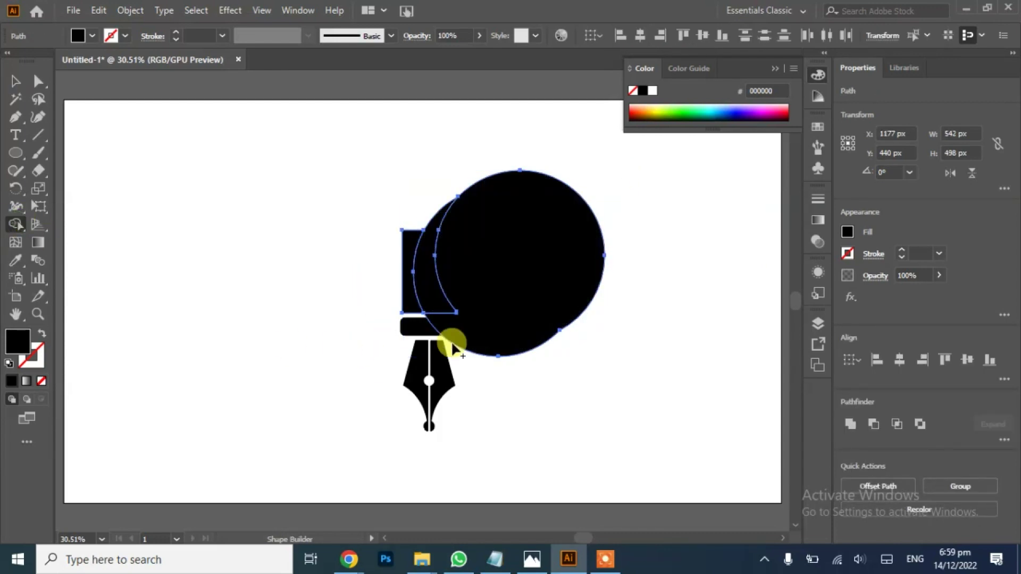
Move the large leftover circle shape away to the right of the crescent.
left_click(17, 82)
left_click(362, 340)
left_click_drag(553, 264, 661, 272)
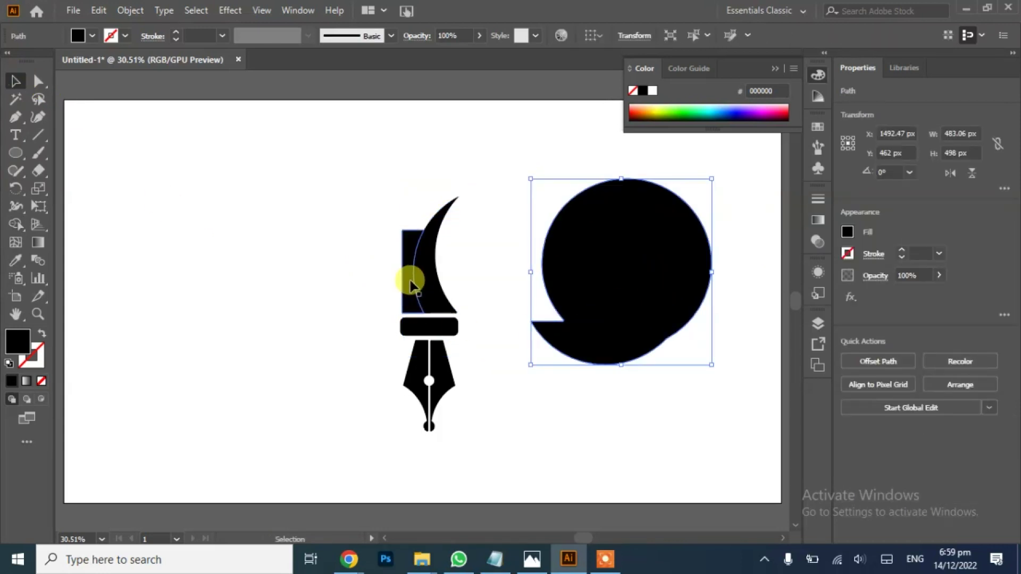
Reflect a copy of the crescent across a vertical axis and move the leftover rectangle strip out to the left.
right_click(429, 282)
mouse_move(521, 457)
left_click(627, 375)
key("Return")
left_click_drag(433, 290, 312, 263)
left_click_drag(477, 236, 417, 268)
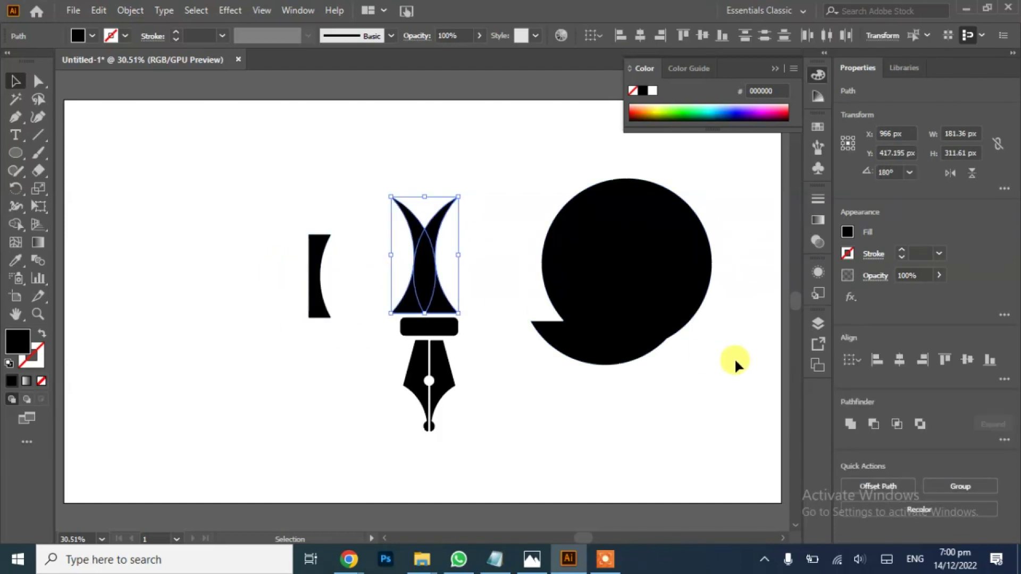
Delete the leftover rectangle strip and the large leftover circle shape.
left_click(506, 232)
left_click(314, 279)
key("Delete")
left_click(582, 280)
key("Delete")
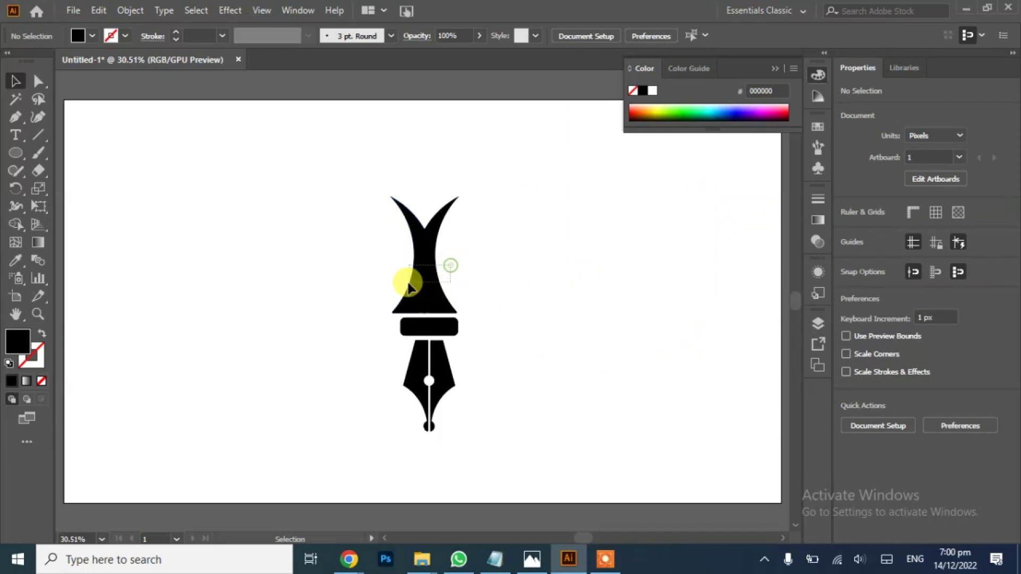
Bring the two crescents closer together and shorten them so the trunk matches the bar's width and sits centred above it.
left_click(426, 284)
left_click_drag(456, 256, 401, 261)
left_click_drag(429, 196, 428, 240)
left_click(536, 286)
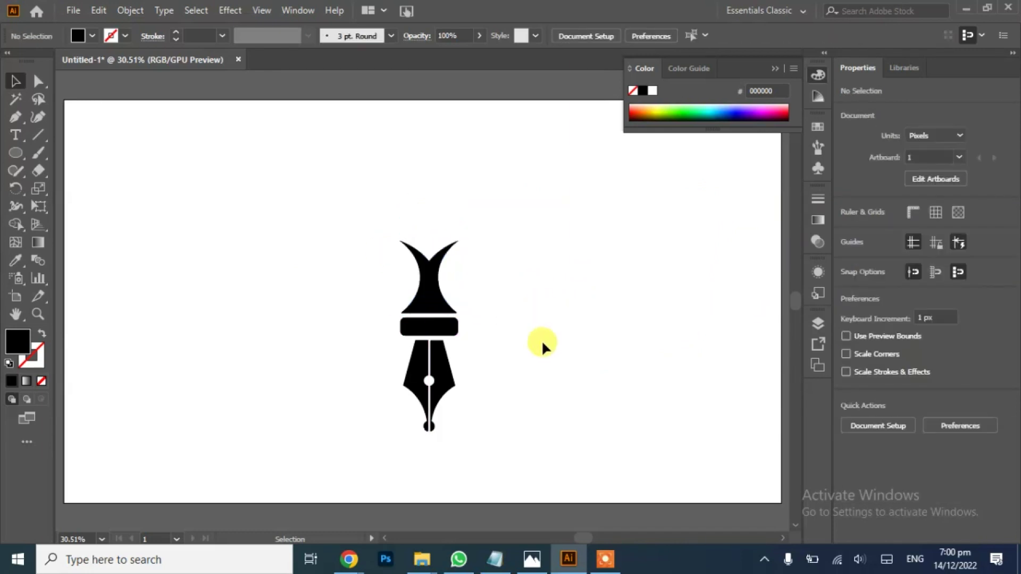
Unite the two trunk halves with Pathfinder.
left_click_drag(513, 257, 374, 303)
left_click(851, 425)
left_click(650, 370)
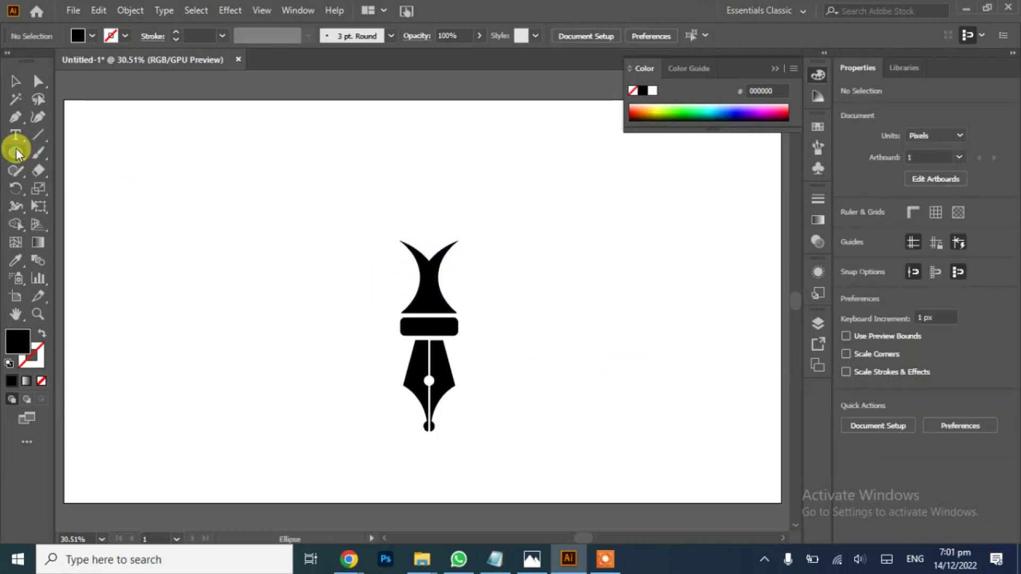
Draw a small black upright ellipse as a head between the two raised arms of the trunk.
left_click_drag(15, 153, 50, 175)
left_click_drag(189, 204, 443, 251)
left_click(16, 80)
left_click(256, 251)
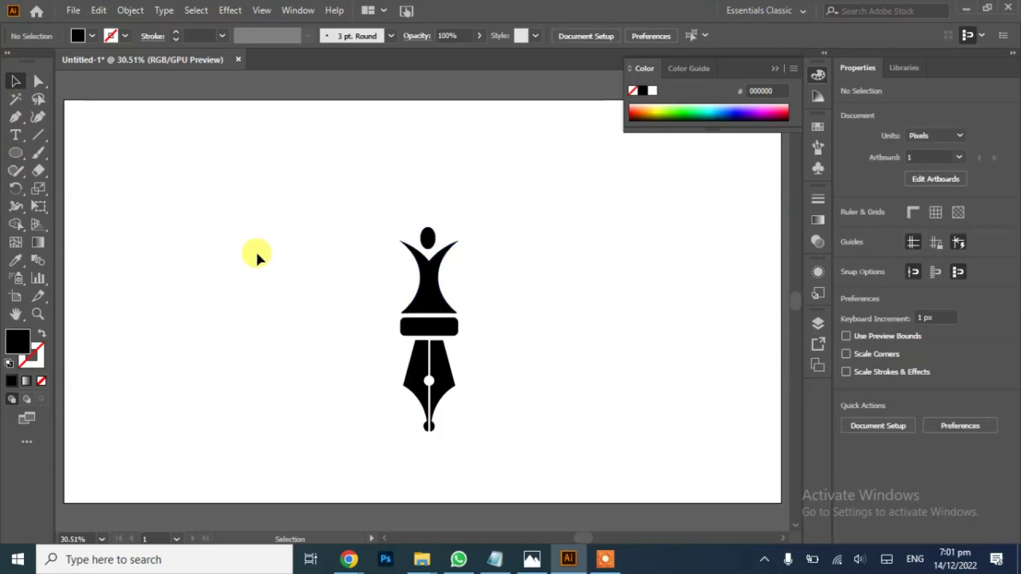
Draw a 247 px circle, overlap a copy of it horizontally, and intersect the two with Pathfinder to form a leaf.
left_click_drag(16, 153, 85, 187)
left_click_drag(190, 190, 282, 282)
left_click_drag(236, 236, 306, 238)
key("v")
left_click_drag(153, 141, 276, 255)
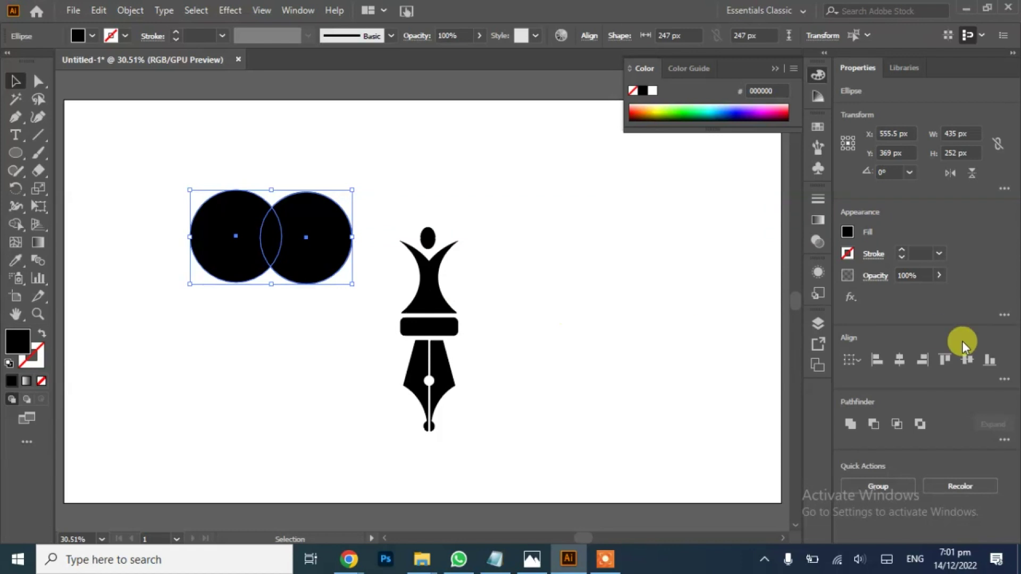
left_click(896, 424)
left_click(343, 367)
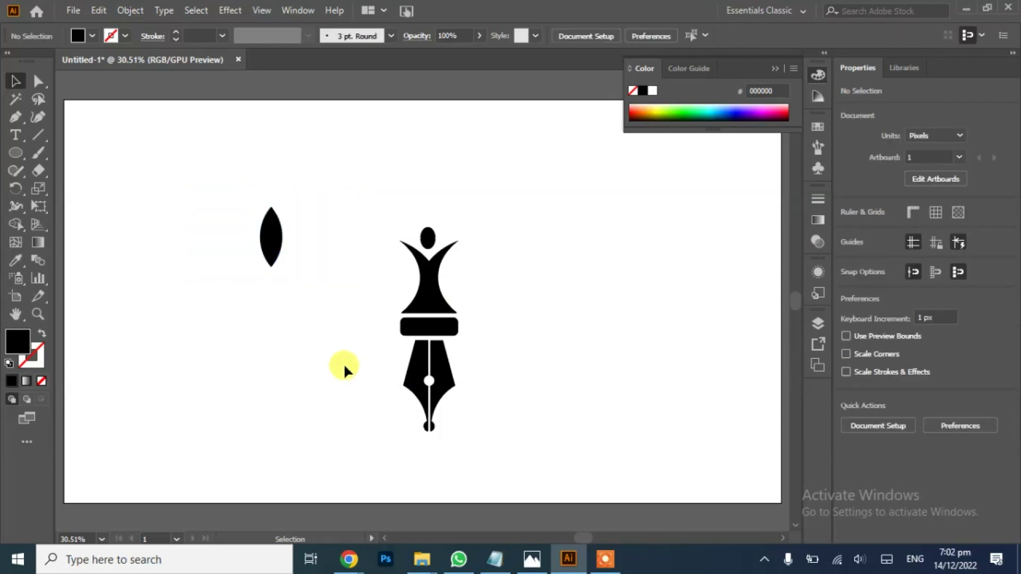
Shrink the leaf and place it upright directly above the head.
left_click(270, 250)
left_click_drag(282, 266, 451, 152)
left_click(77, 127)
Rotate six repeated copies of the leaf around the head's centre to form the right side of the fan.
left_click(16, 188)
left_click(428, 238)
key("ctrl+d")
key("ctrl+d")
key("ctrl+d")
key("ctrl+d")
key("ctrl+d")
key("v")
Rotate six repeated copies of the top leaf around the head's centre to form the left side of the fan.
left_click(477, 250)
left_click(428, 159)
key("r")
left_click(428, 239)
left_click_drag(403, 140, 405, 146)
key("ctrl+d")
key("ctrl+d")
key("ctrl+d")
key("ctrl+d")
key("ctrl+d")
key("ctrl+d")
key("v")
left_click(303, 290)
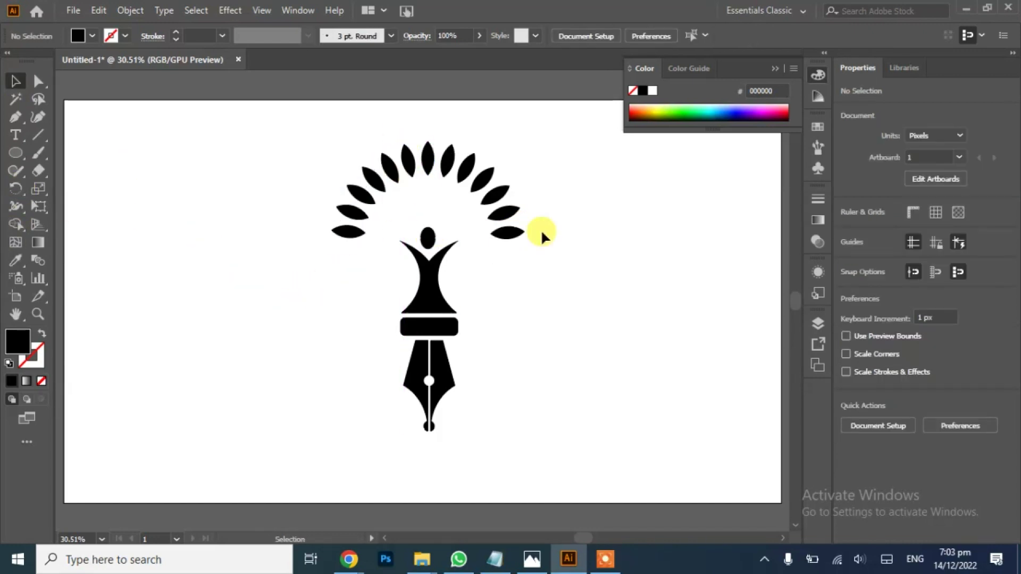
Move every second leaf of the fan inward towards the head to stagger the leaves.
left_click_drag(371, 219, 372, 219)
left_click_drag(376, 183, 392, 198)
left_click_drag(413, 161, 417, 178)
left_click_drag(452, 161, 483, 219)
left_click(521, 282)
Add an outer ring of leaf copies beyond the fan, rotated around the head's centre.
left_click(346, 234)
left_click_drag(429, 159, 517, 141)
left_click(15, 188)
left_click(429, 239)
key("ctrl+d")
key("ctrl+z")
left_click_drag(518, 141, 349, 152)
left_click_drag(343, 145, 393, 109)
key("v")
left_click(166, 200)
Shrink the outer-ring leaves on the left and move them into the gaps close to the fan.
left_click(314, 196)
left_click_drag(303, 183, 344, 206)
left_click(346, 151)
left_click_drag(339, 135, 342, 143)
left_click_drag(350, 155, 366, 169)
left_click(400, 122)
left_click_drag(391, 107, 406, 142)
key("ctrl+z")
left_click(239, 121)
Shrink the outer-ring leaves on the right and move them into the gaps close to the fan.
left_click(456, 122)
left_click_drag(453, 105, 495, 169)
left_click(462, 131)
left_click(508, 149)
left_click(513, 190)
left_click(535, 204)
left_click_drag(556, 189, 547, 195)
left_click(552, 215)
left_click_drag(535, 205, 523, 211)
Shrink the topmost leaf of the outer ring and set it just above the fan's centre leaf.
left_click(427, 116)
left_click_drag(421, 103, 472, 250)
left_click(567, 264)
key("ctrl+z")
left_click(401, 285)
Fill the space between the head and the leaf fan with a ring of small leaves pointing outward.
key("ctrl+plus")
key("ctrl+plus")
key("ctrl+plus")
key("ctrl+plus")
key("ctrl+plus")
left_click_drag(438, 343, 456, 316)
left_click_drag(428, 304, 428, 286)
left_click(322, 172)
left_click_drag(334, 151, 369, 179)
left_click(271, 124)
left_click_drag(283, 78, 307, 96)
left_click(138, 133)
left_click_drag(117, 166, 153, 182)
left_click(78, 205)
left_click_drag(93, 243, 143, 210)
left_click(130, 119)
left_click(318, 195)
left_click_drag(366, 176, 371, 186)
left_click(95, 196)
key("ctrl+0")
Rotate the small upright leaf to the left of the head so it slants outward like its counterpart on the right.
left_click(388, 242)
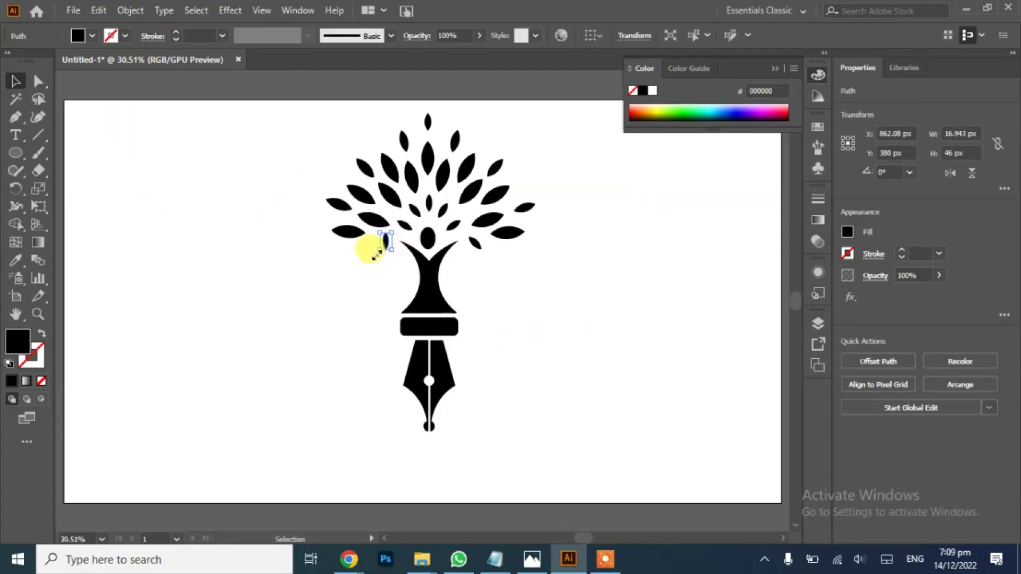
key("ctrl+plus")
key("ctrl+plus")
key("ctrl+plus")
key("ctrl+plus")
key("ctrl+plus")
left_click_drag(441, 346, 372, 331)
left_click(440, 405)
key("ctrl+0")
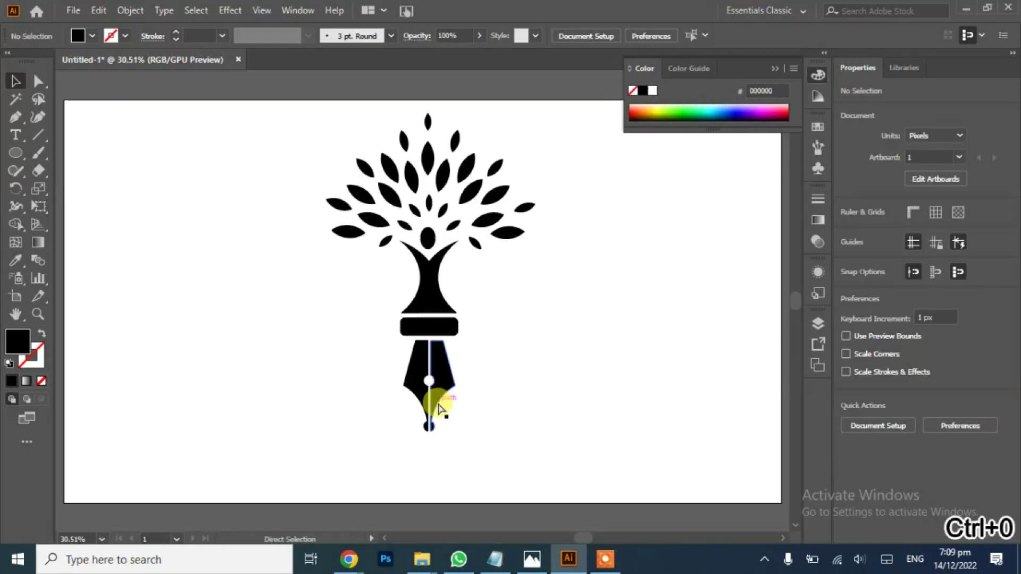
Group all the leaves with the head and trunk.
left_click_drag(557, 148, 291, 274)
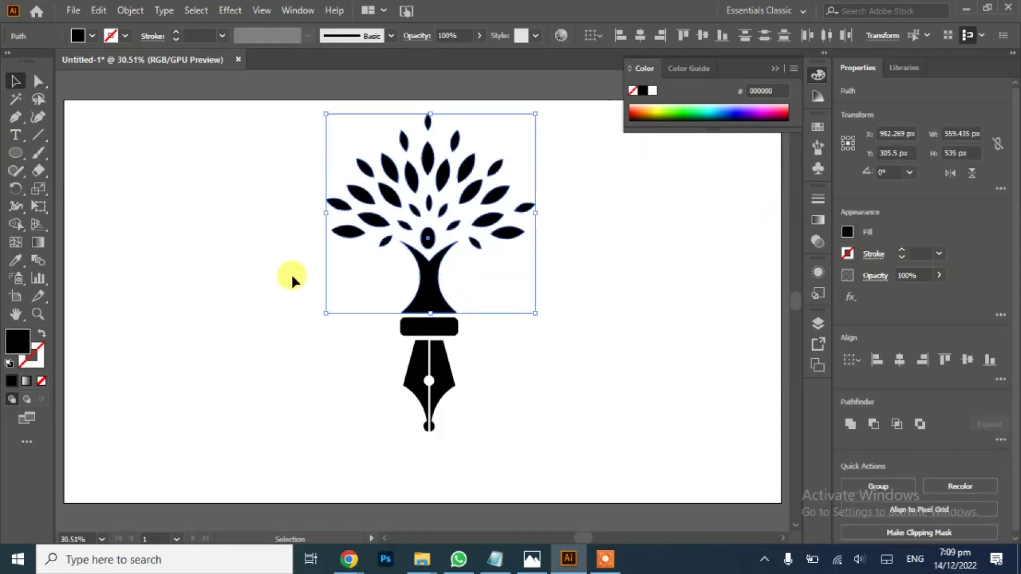
right_click(433, 268)
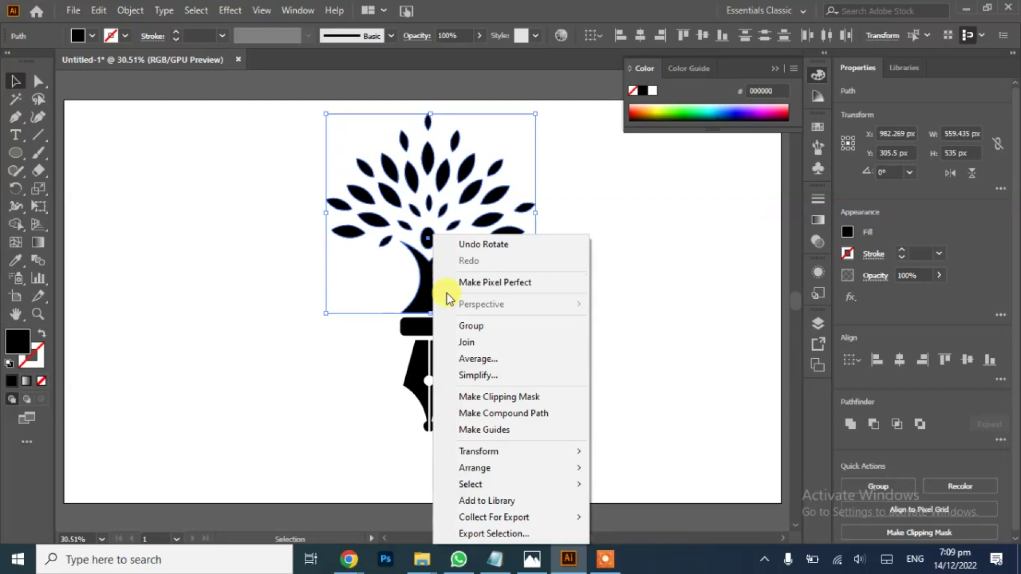
left_click(469, 325)
left_click(600, 318)
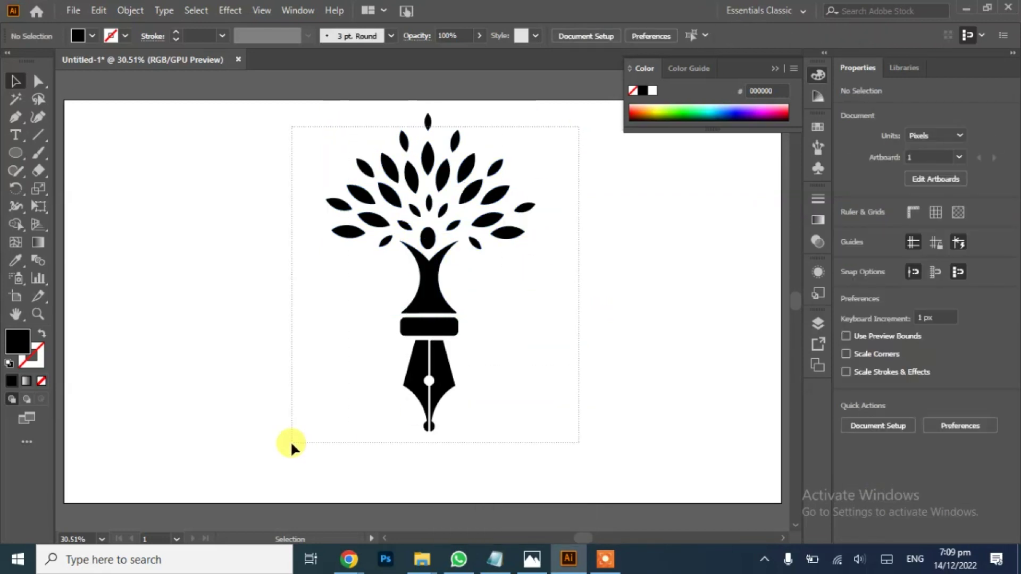
Group the whole pen-and-tree artwork and scale it down to about 201 by 306 px.
key("ctrl+a")
right_click(420, 399)
left_click(478, 268)
left_click_drag(535, 432, 468, 329)
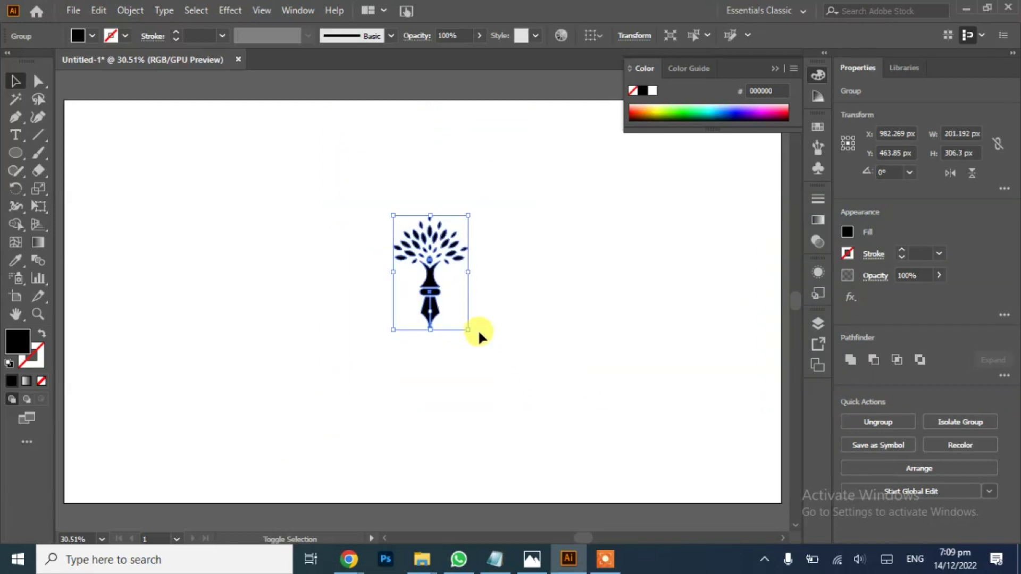
Move the scaled logo slightly up and to the right on the artboard.
left_click(498, 336)
left_click_drag(426, 273, 439, 251)
left_click(532, 283)
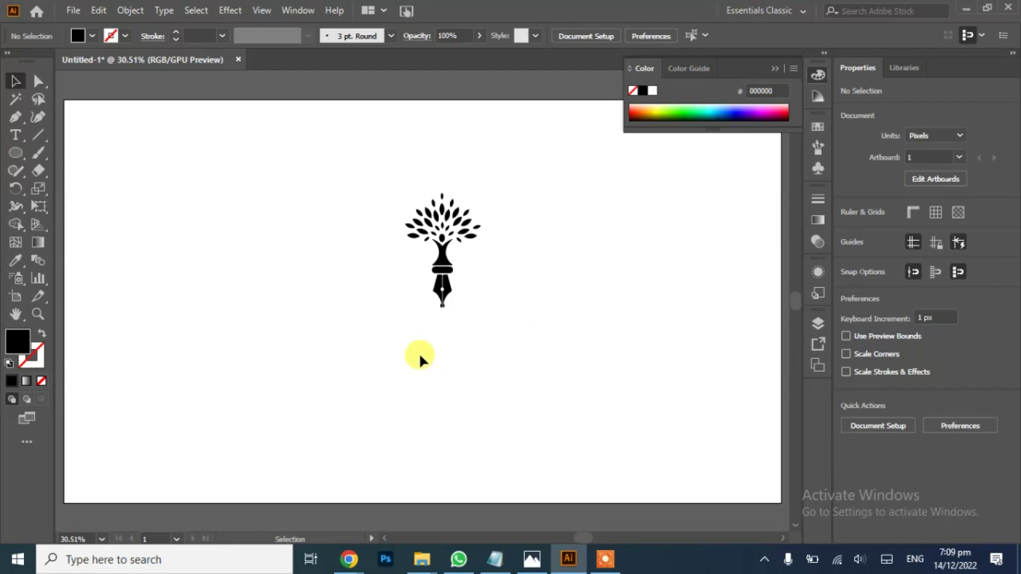
Draw an open curved page outline about 104 by 146 px to the left of the pen nib with the Pen tool.
left_click(18, 120)
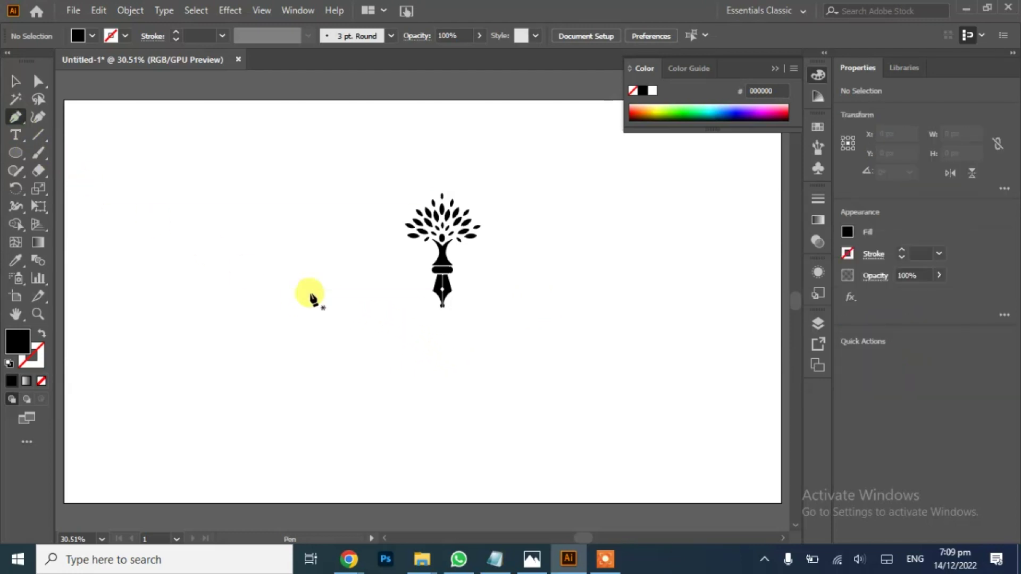
left_click(427, 275)
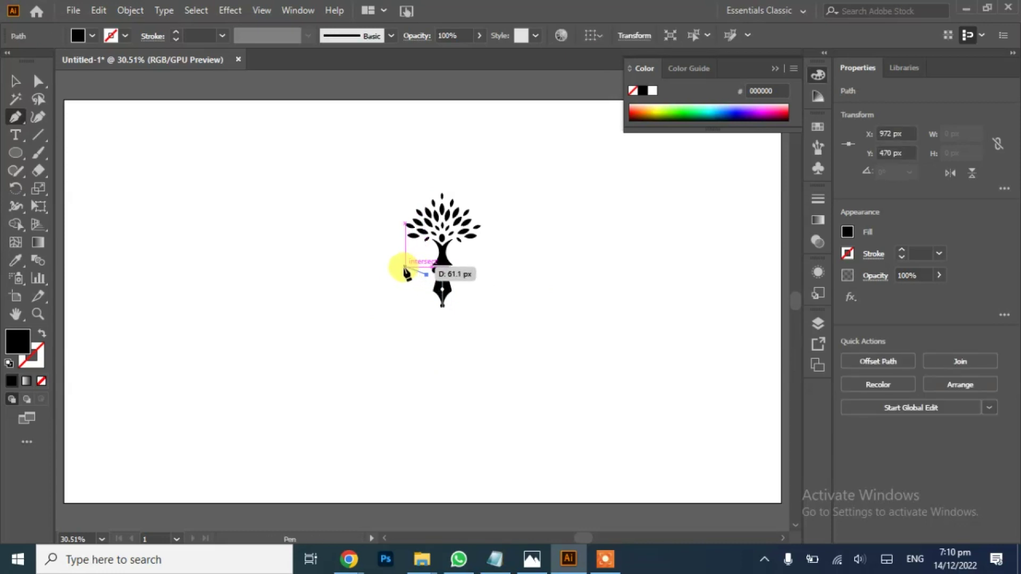
left_click_drag(379, 282, 370, 280)
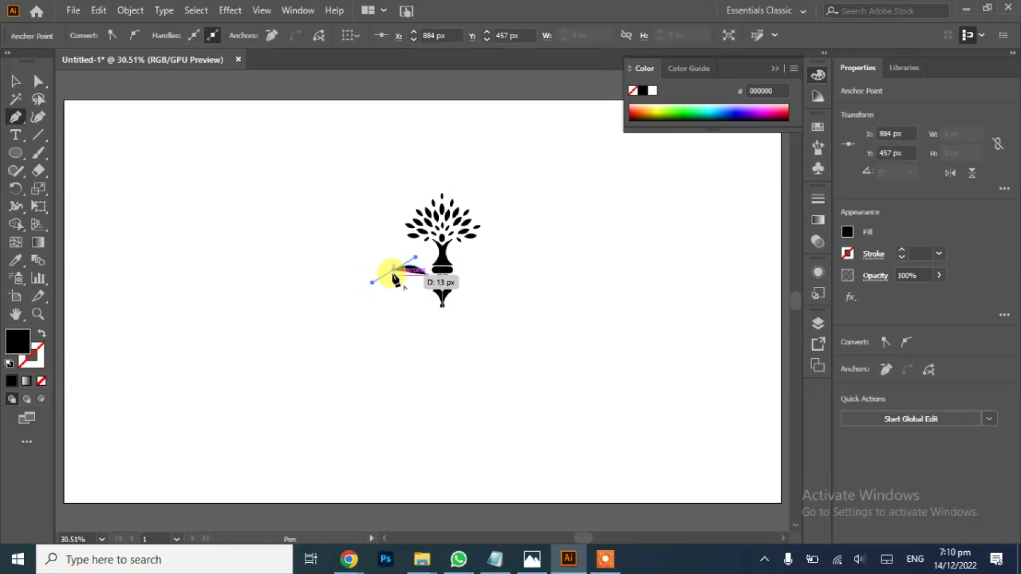
left_click(388, 315)
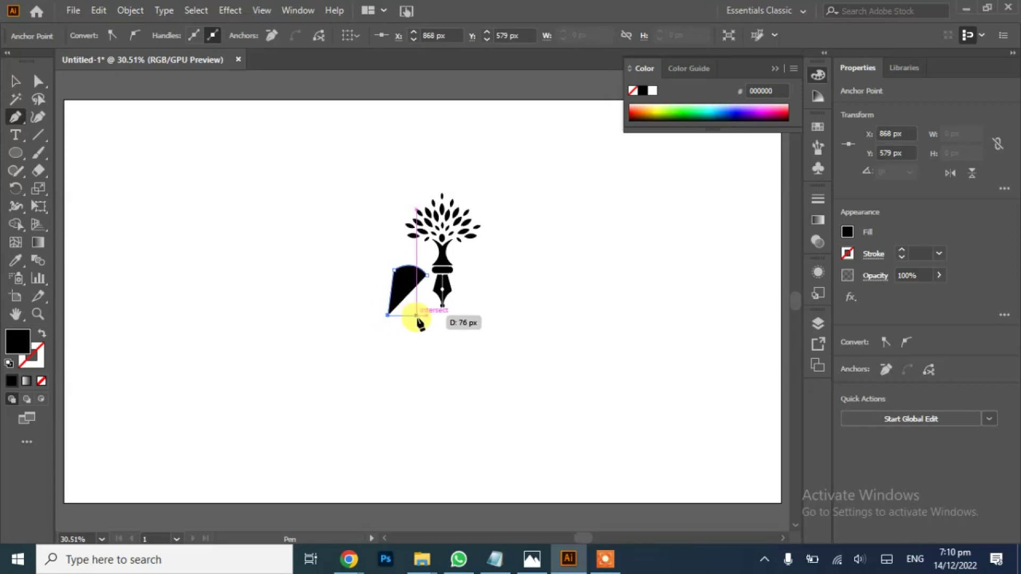
left_click_drag(428, 320, 435, 340)
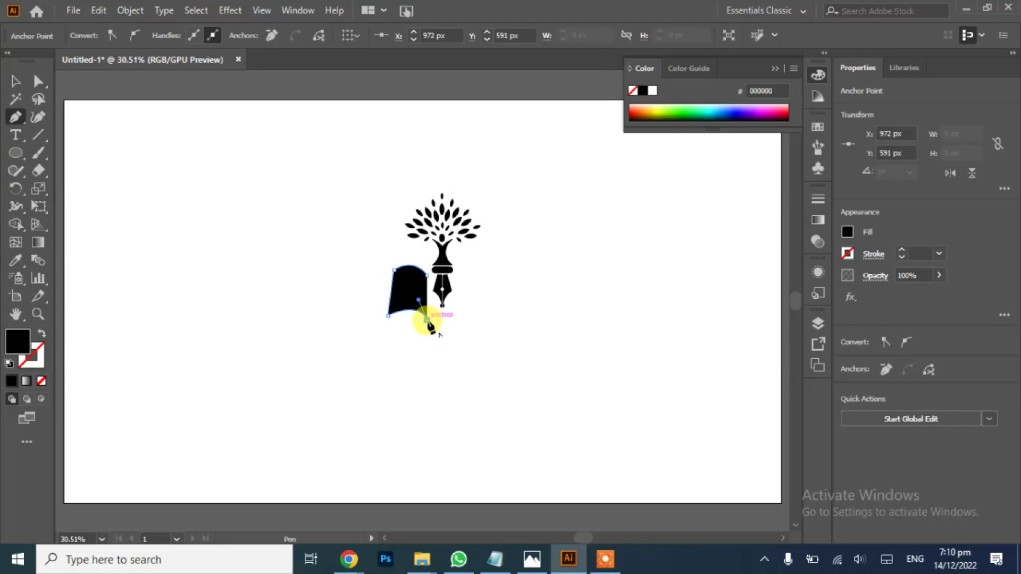
left_click(432, 339)
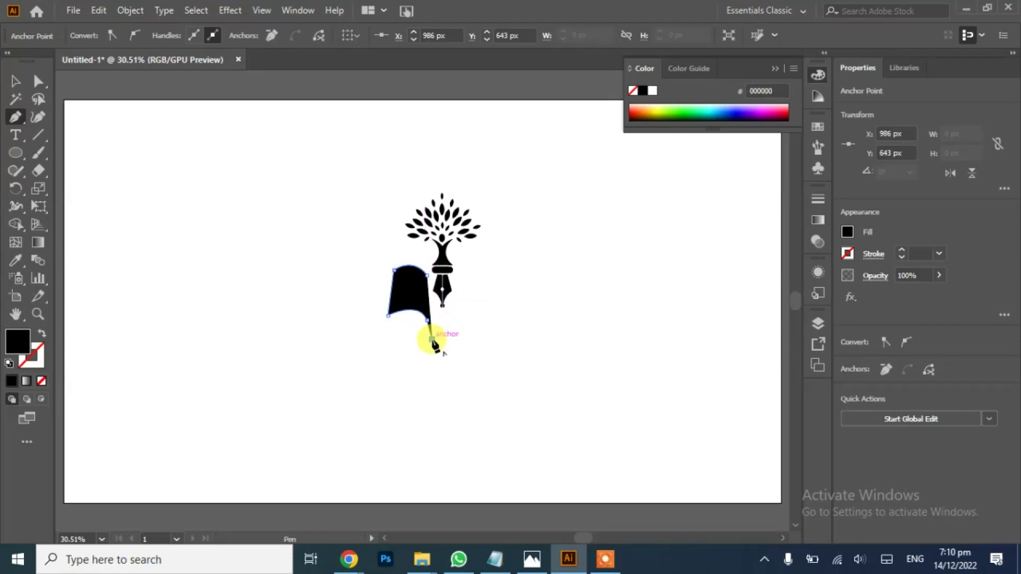
key("ctrl+z")
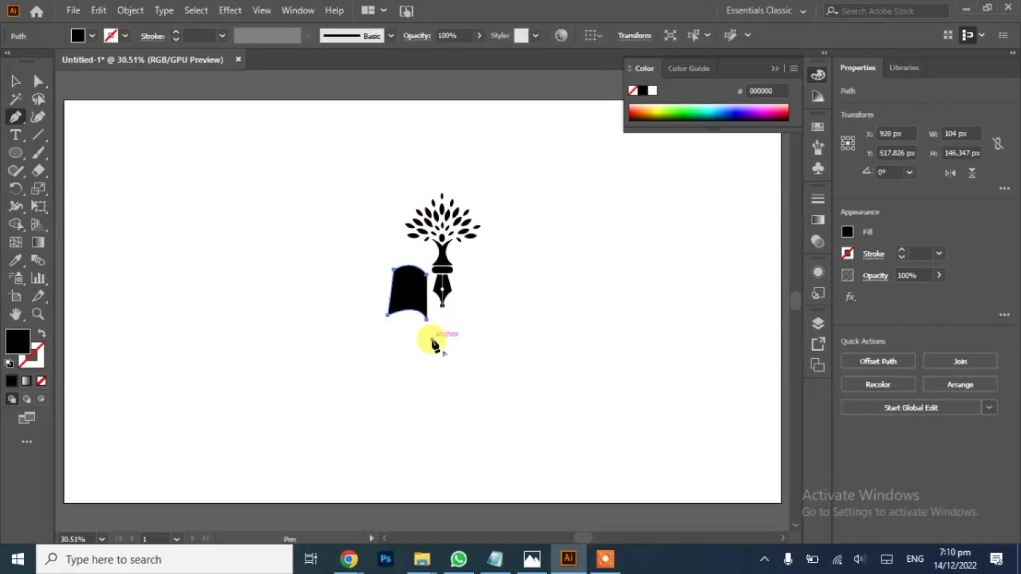
Turn the page outline's black fill into a 9 pt black stroke tapered with Width Profile 1.
left_click(44, 332)
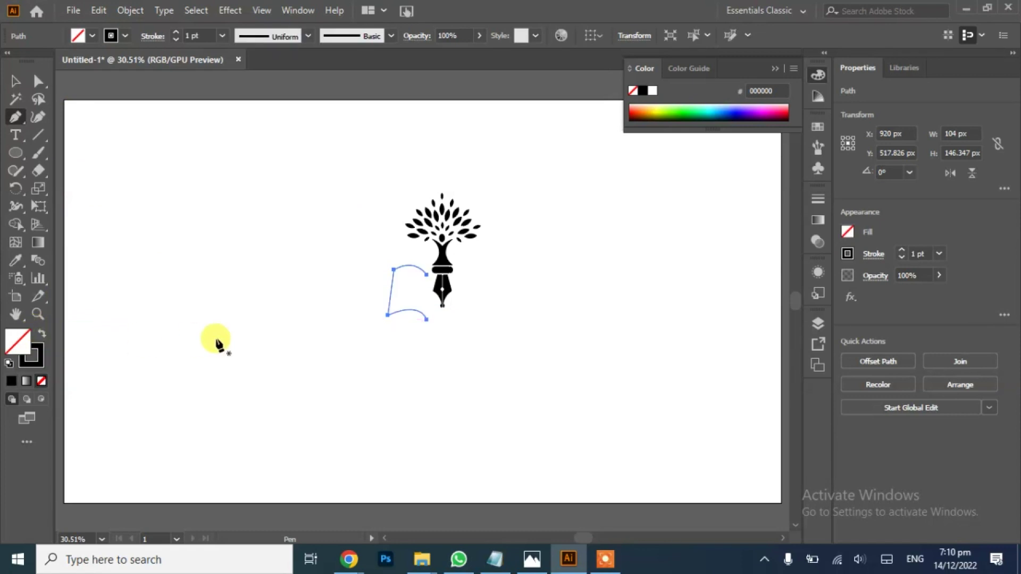
left_click(176, 32)
left_click(176, 32)
left_click(308, 36)
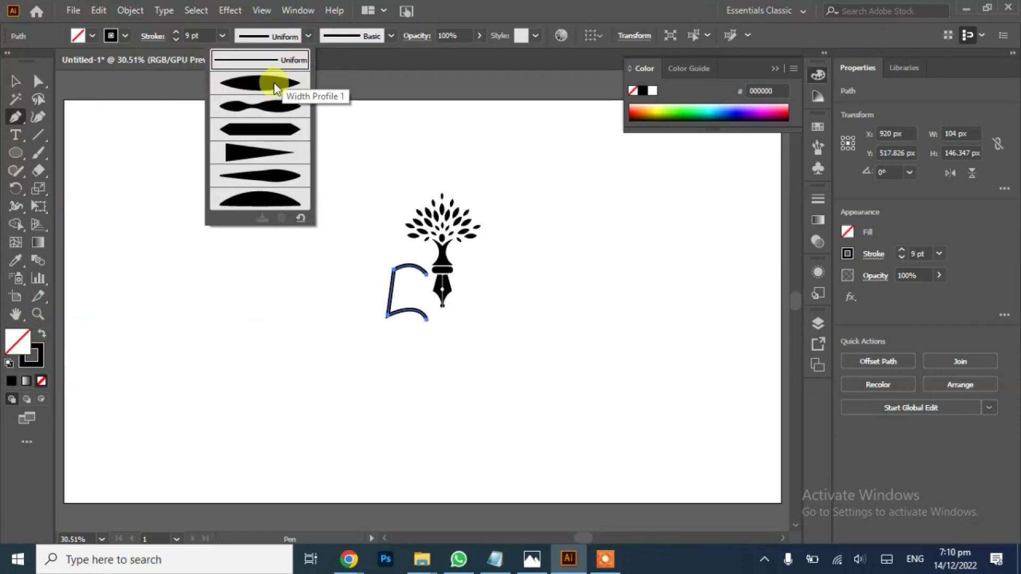
left_click(274, 85)
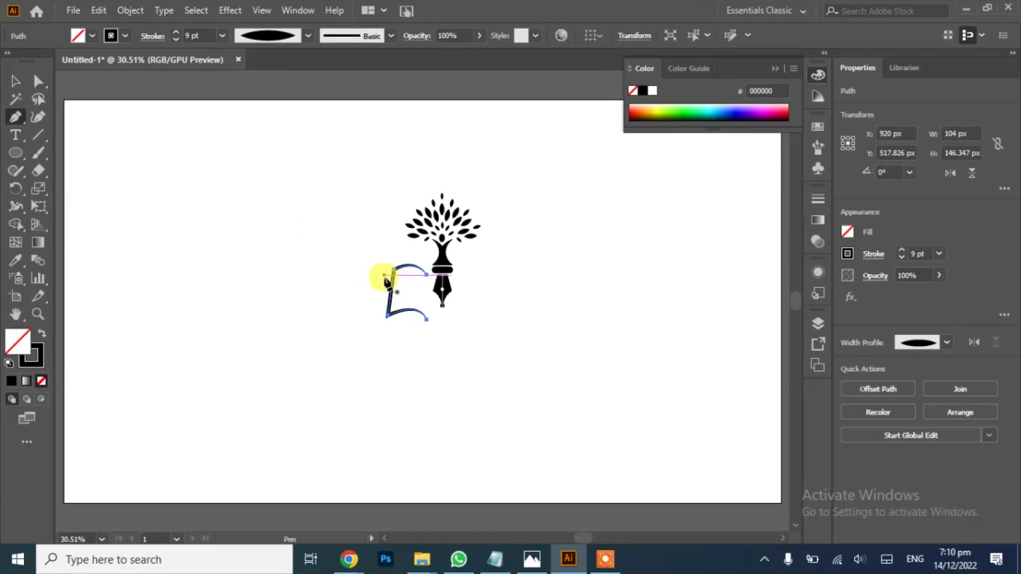
Draw a second open page line about 120 by 138 px along the outer left and bottom edges of the first page.
left_click(387, 275)
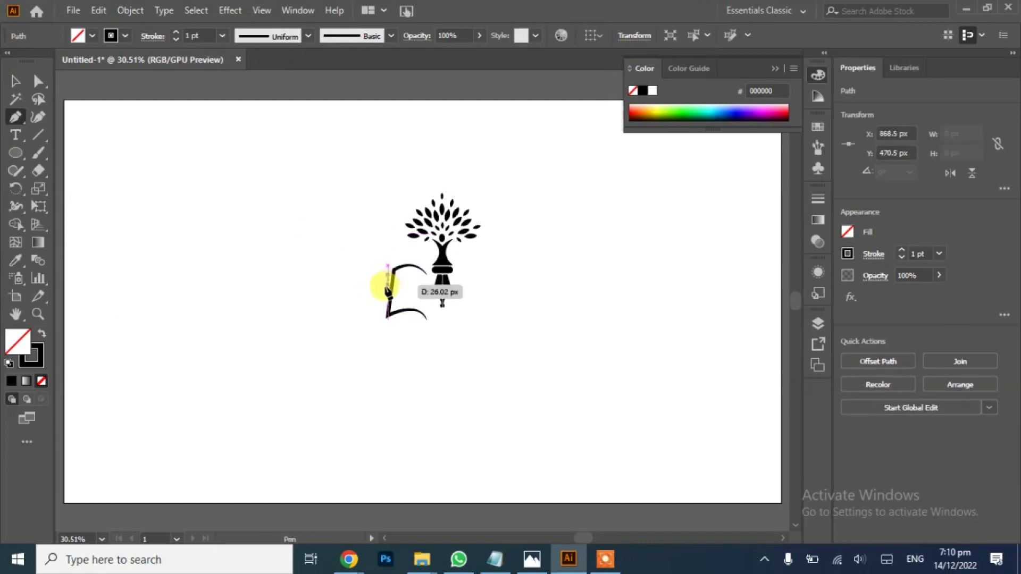
left_click(382, 326)
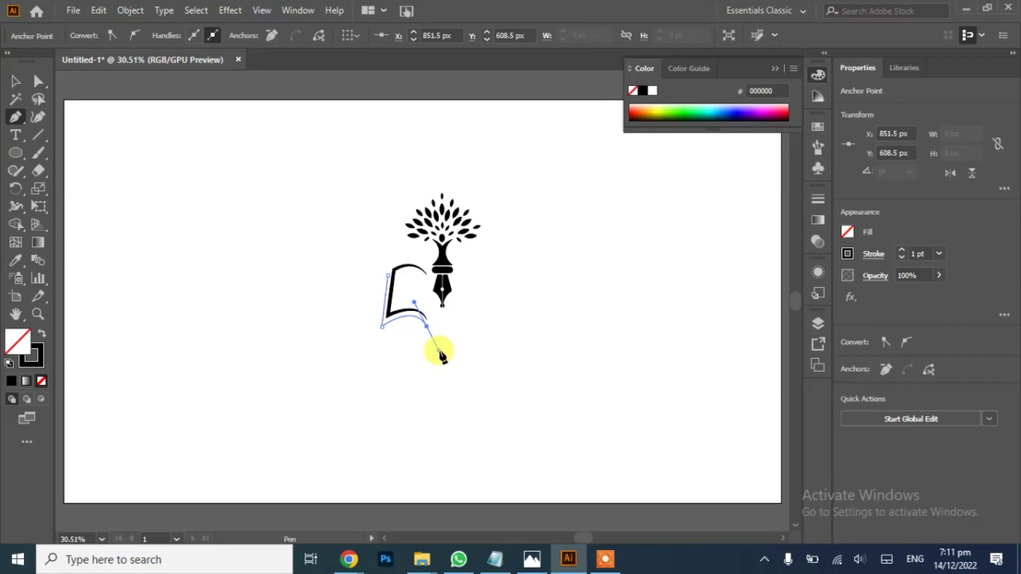
left_click_drag(442, 356, 439, 350)
key("Return")
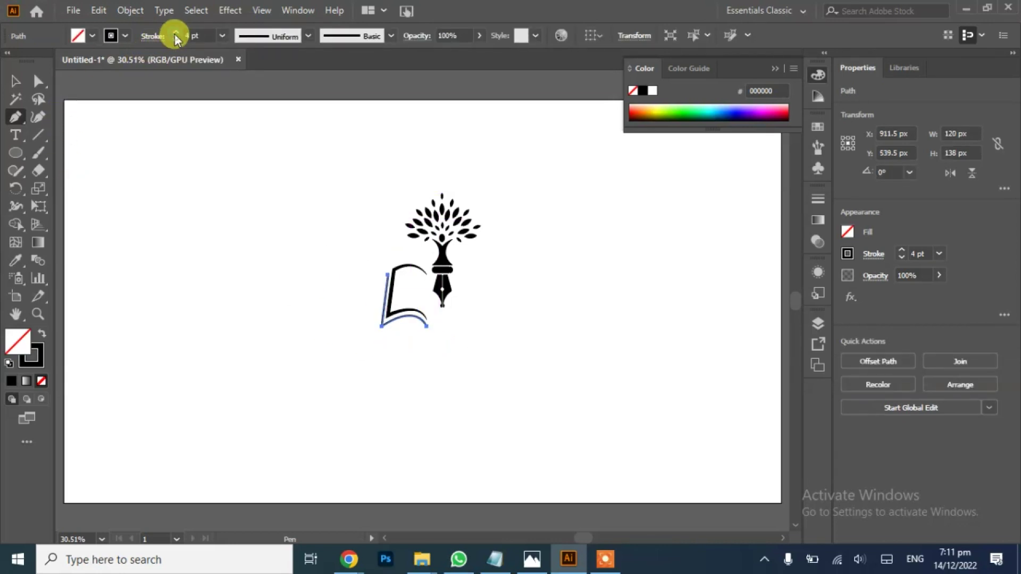
Give the second page line a 5 pt stroke with Width Profile 1 and deselect it.
left_click(303, 37)
left_click(269, 81)
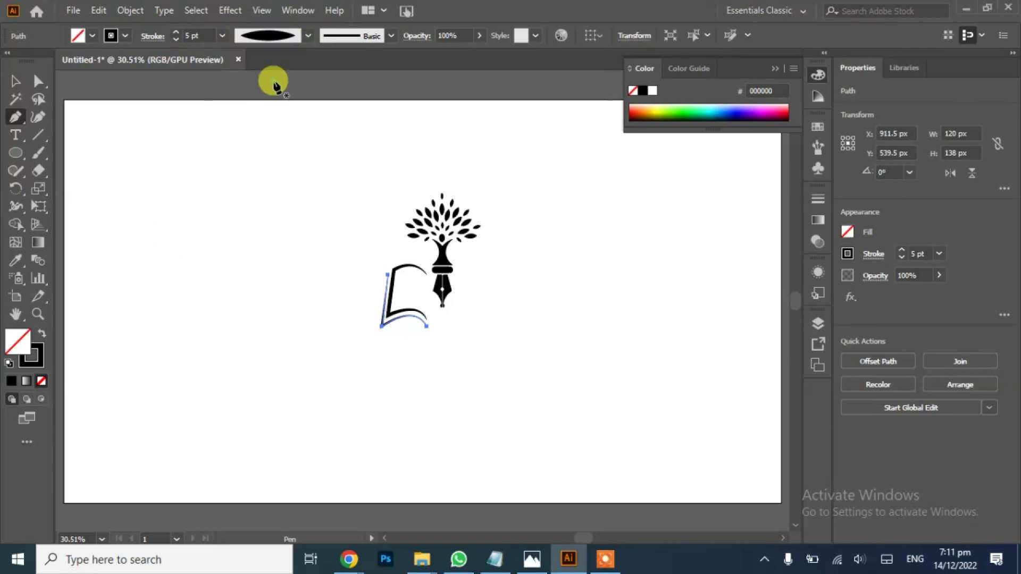
left_click(16, 83)
left_click(236, 257)
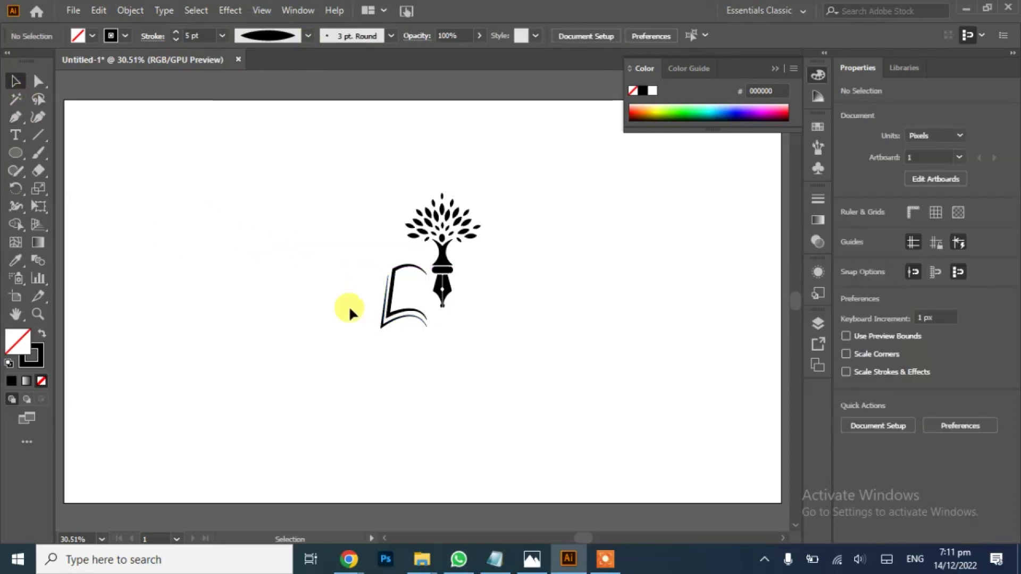
Draw a closed book-cover shape about 152 by 126 px around the pages' left and bottom edges and fill it black.
key("p")
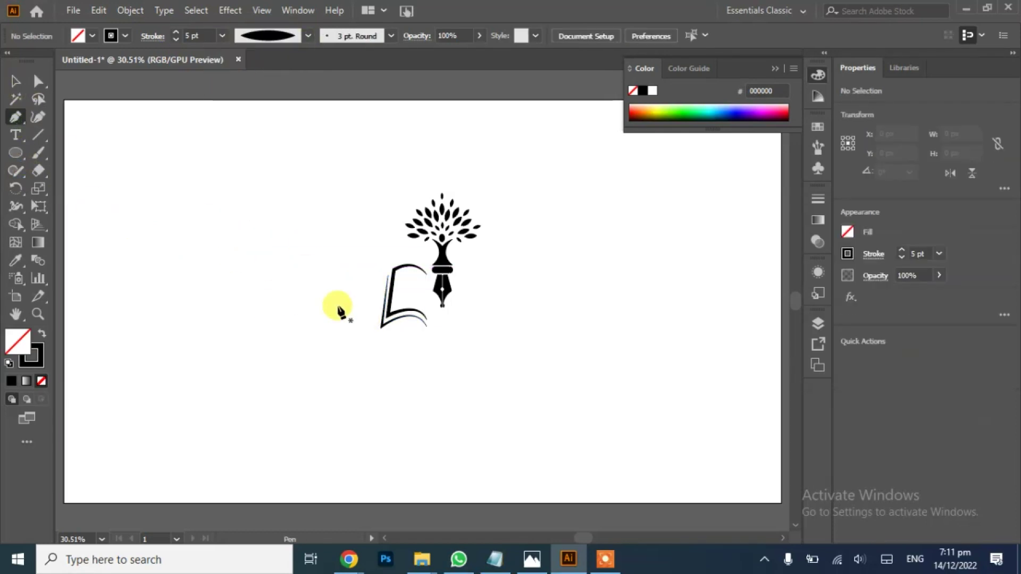
left_click(381, 292)
left_click(375, 335)
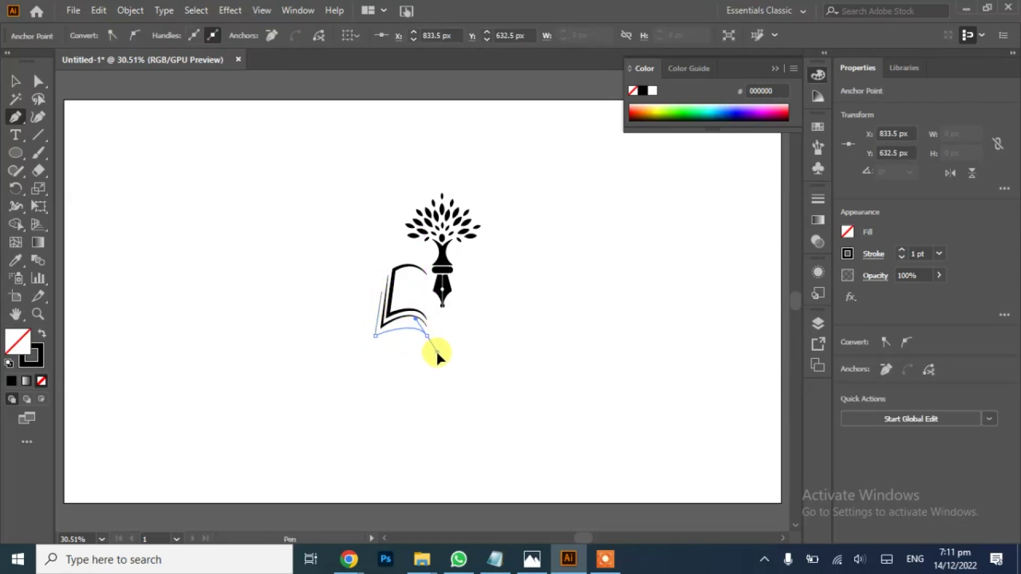
left_click_drag(437, 350, 390, 341)
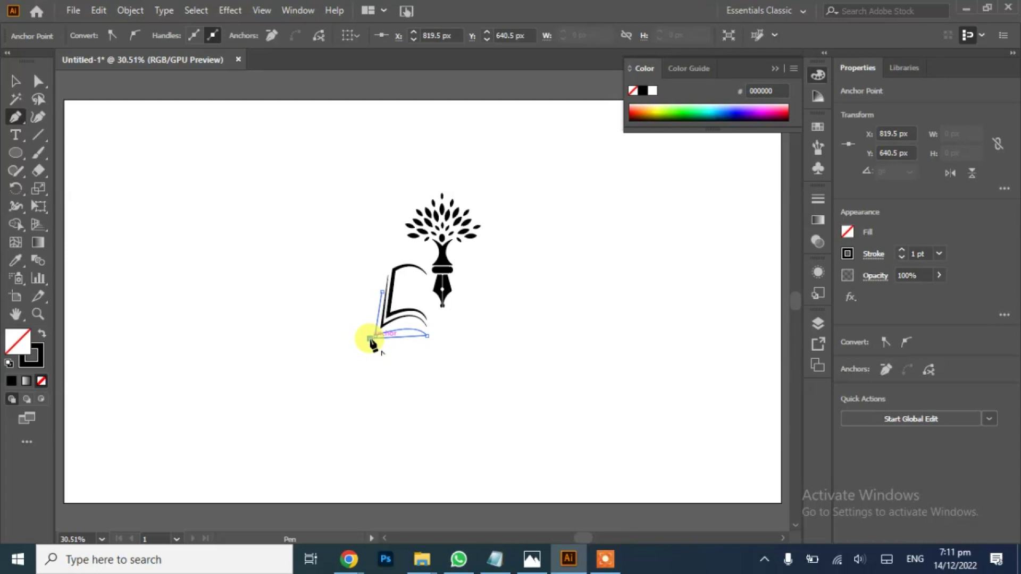
left_click(381, 292)
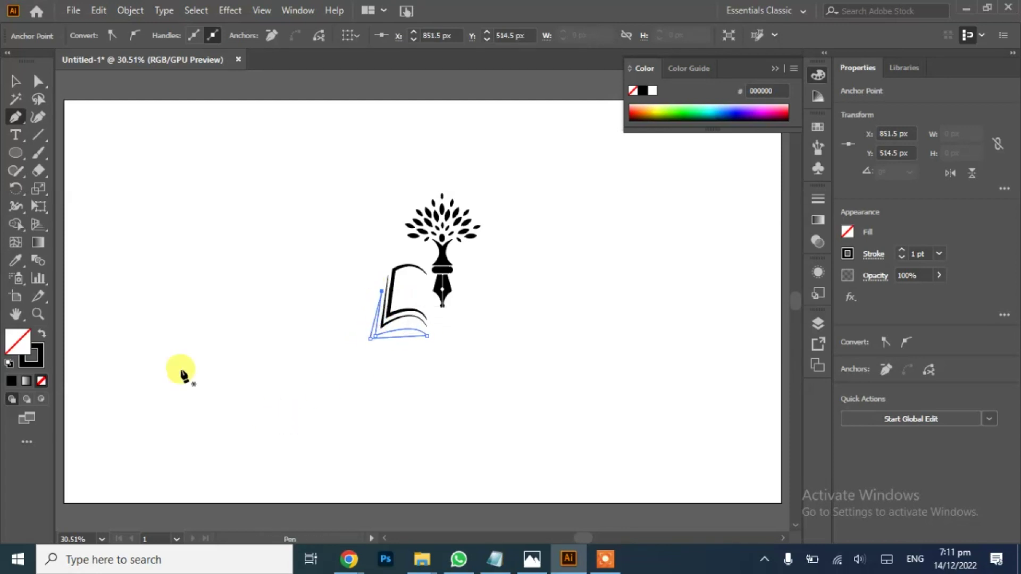
left_click(42, 334)
key("v")
left_click(360, 379)
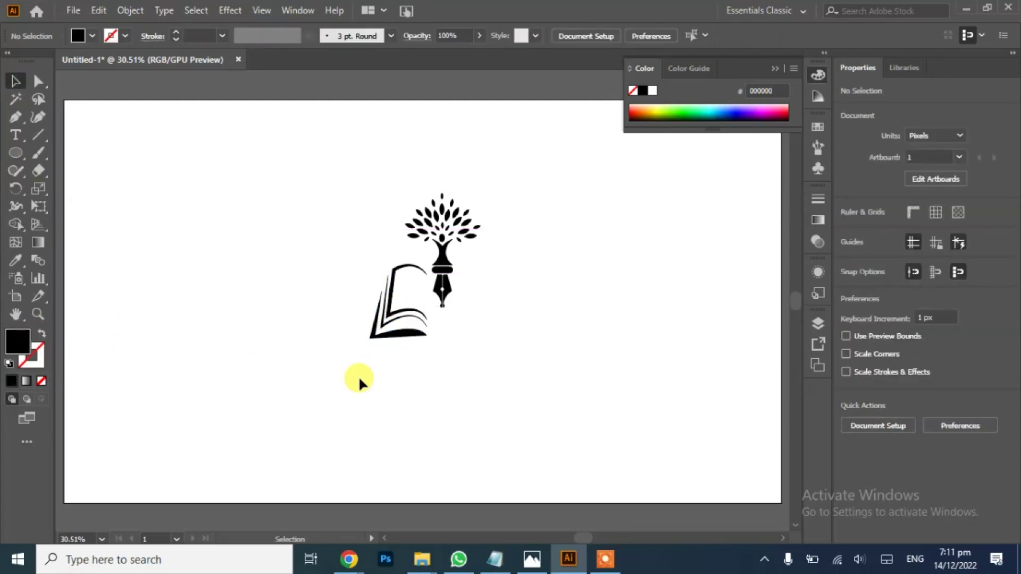
Reshape the curve above the book cover's base so it bulges higher toward the right end.
left_click(412, 340)
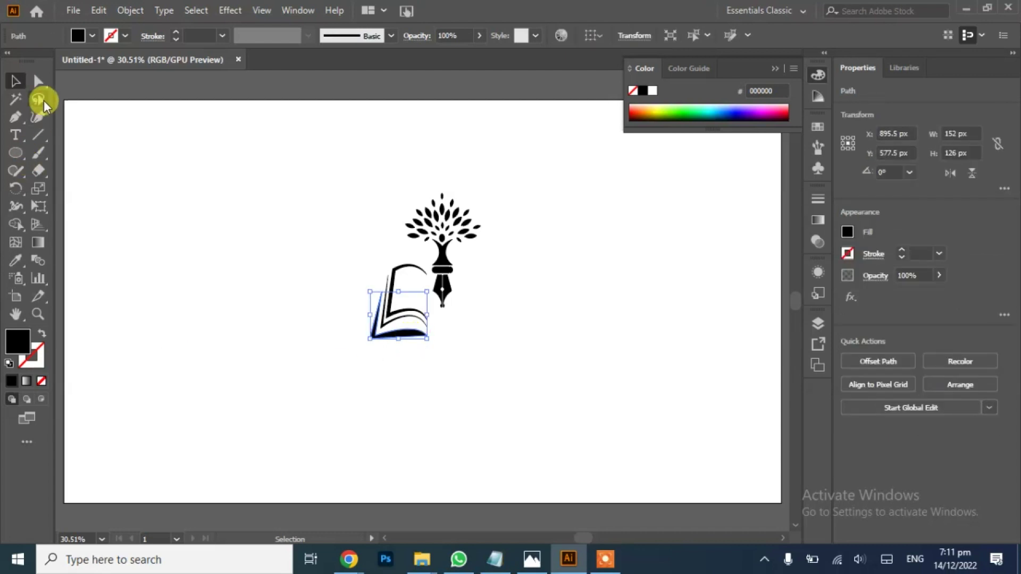
left_click(37, 81)
left_click(429, 337)
left_click_drag(416, 320, 411, 298)
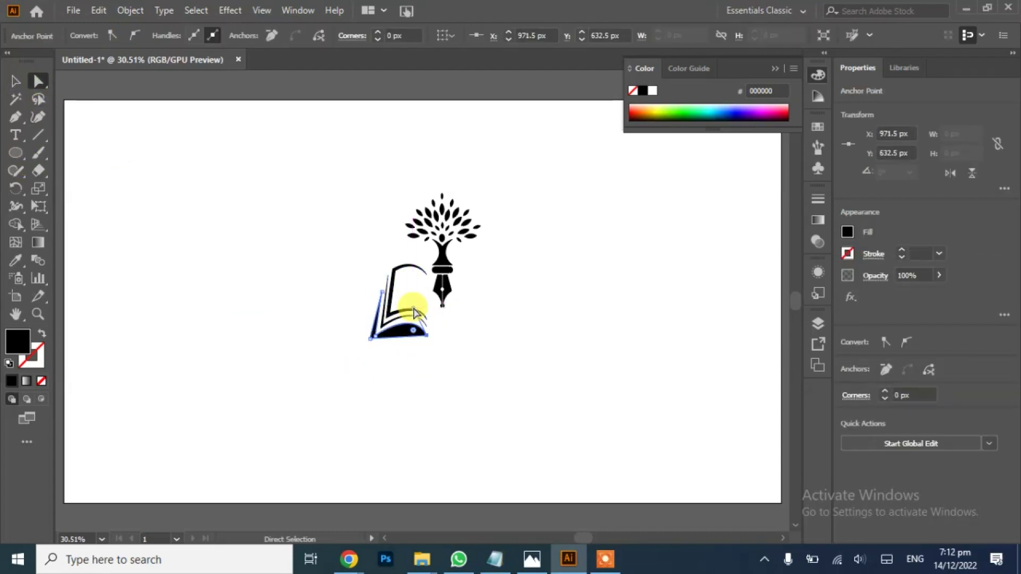
left_click(15, 81)
left_click(270, 394)
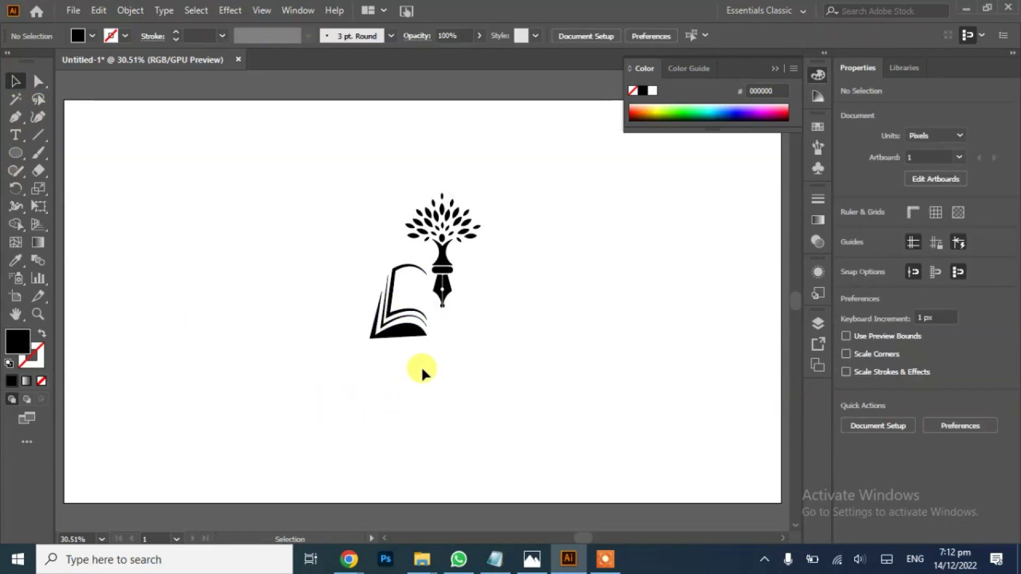
Move the book cover up and right against the pages, to X 904.5 px, Y 568.5 px.
left_click(415, 336)
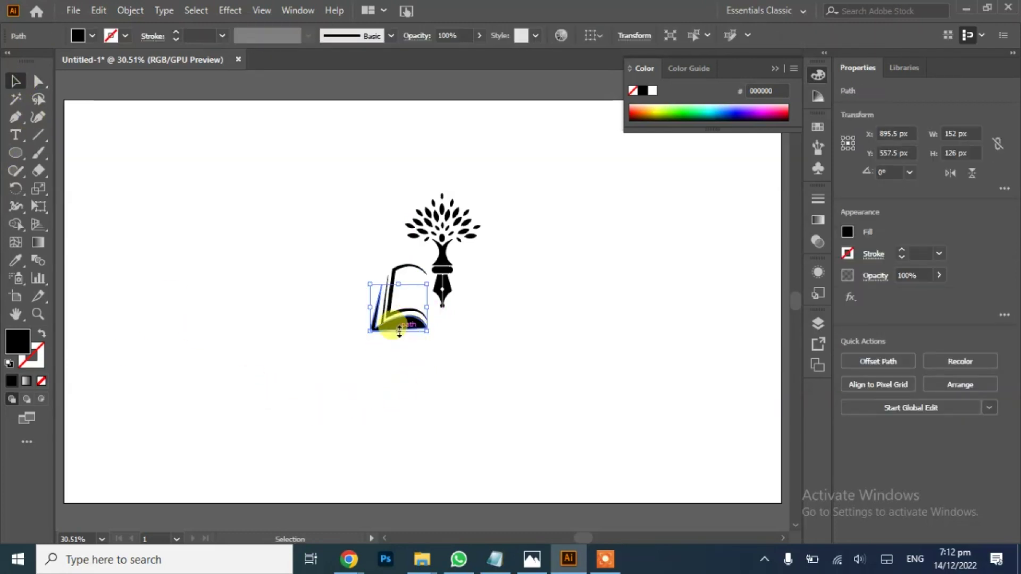
key("Down")
key("Down")
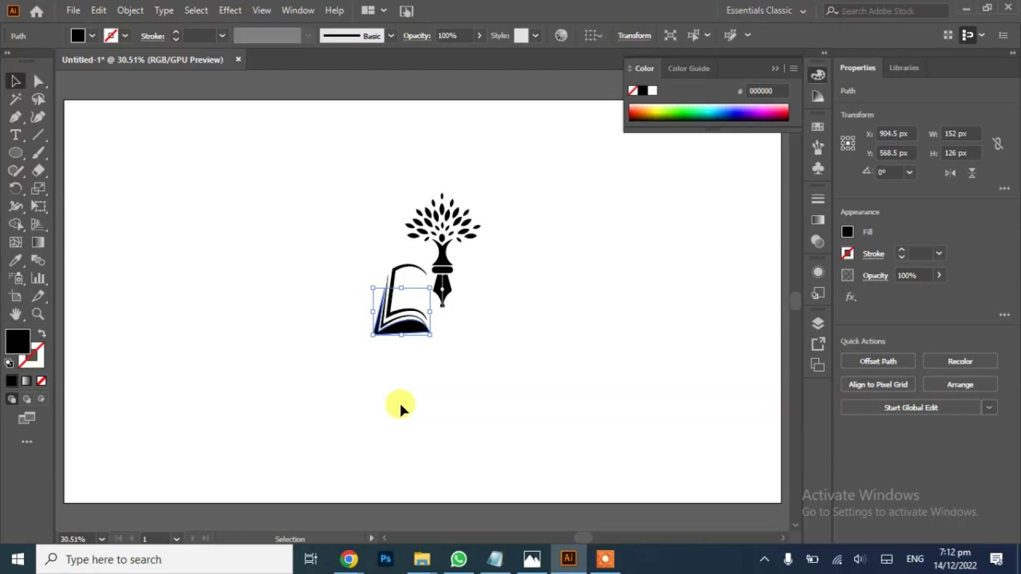
left_click(474, 401)
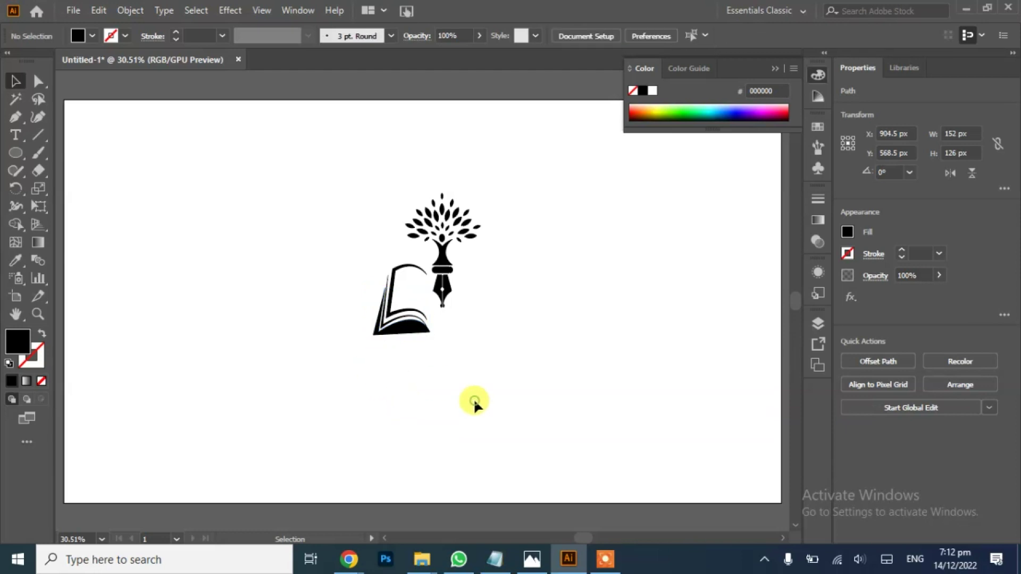
Rotate the middle page line about 2° clockwise, shift it right and widen it to about 123 px to follow the cover.
left_click(414, 328)
key("a")
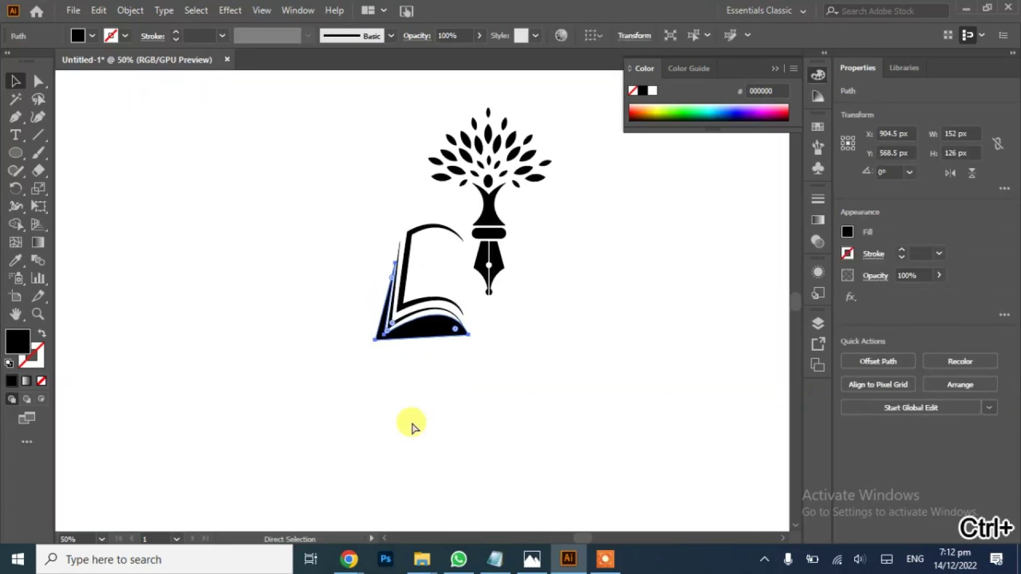
key("ctrl+plus")
key("ctrl+plus")
key("ctrl+plus")
key("ctrl+plus")
key("ctrl+plus")
key("ctrl+plus")
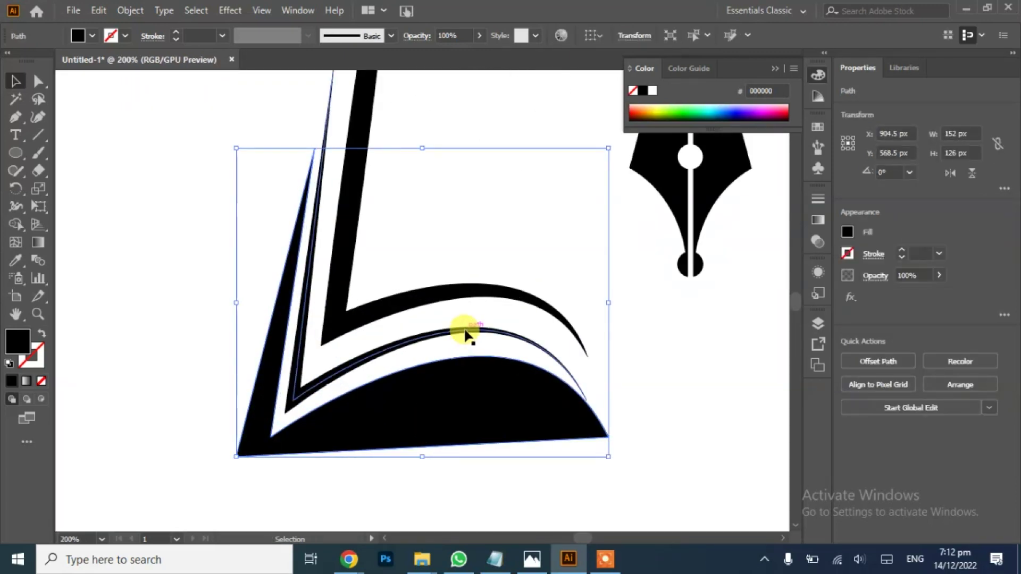
left_click(462, 331)
left_click_drag(589, 400, 589, 424)
key("Right")
key("Right")
key("Right")
key("Right")
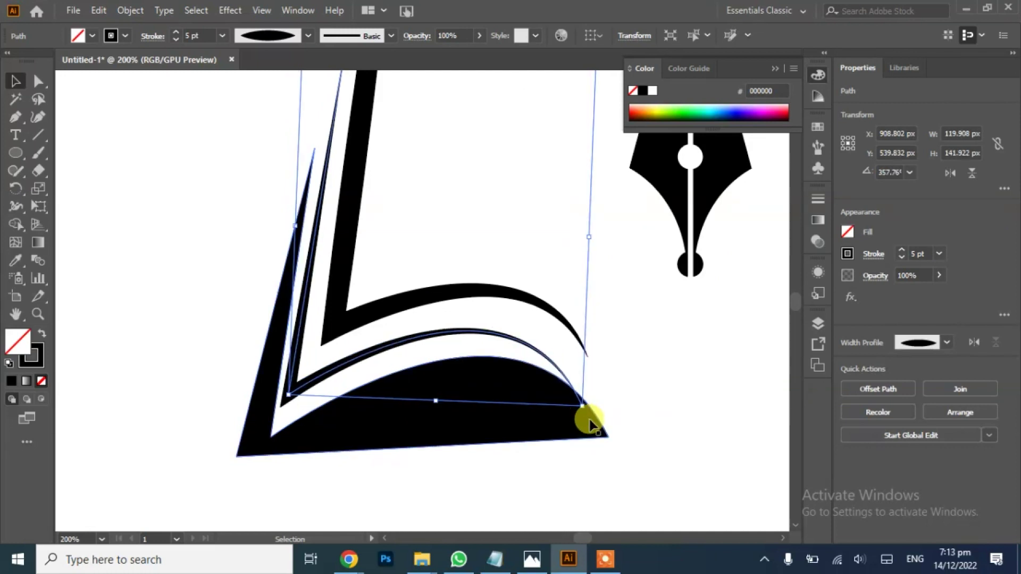
mouse_move(590, 405)
left_mouse_down()
mouse_move(608, 438)
mouse_move(591, 422)
mouse_move(602, 419)
mouse_move(597, 406)
left_mouse_up()
Rotate the innermost page outline about 1° clockwise and shift it slightly right to even out the page gaps.
left_click(511, 292)
left_click_drag(594, 361, 592, 363)
key("Right")
key("Right")
key("Right")
key("Right")
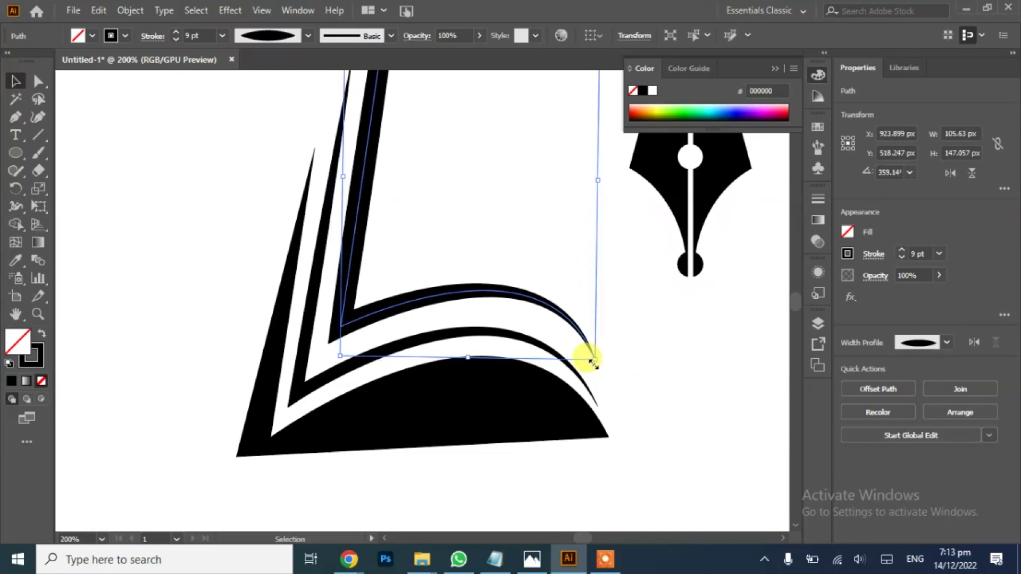
left_click(662, 387)
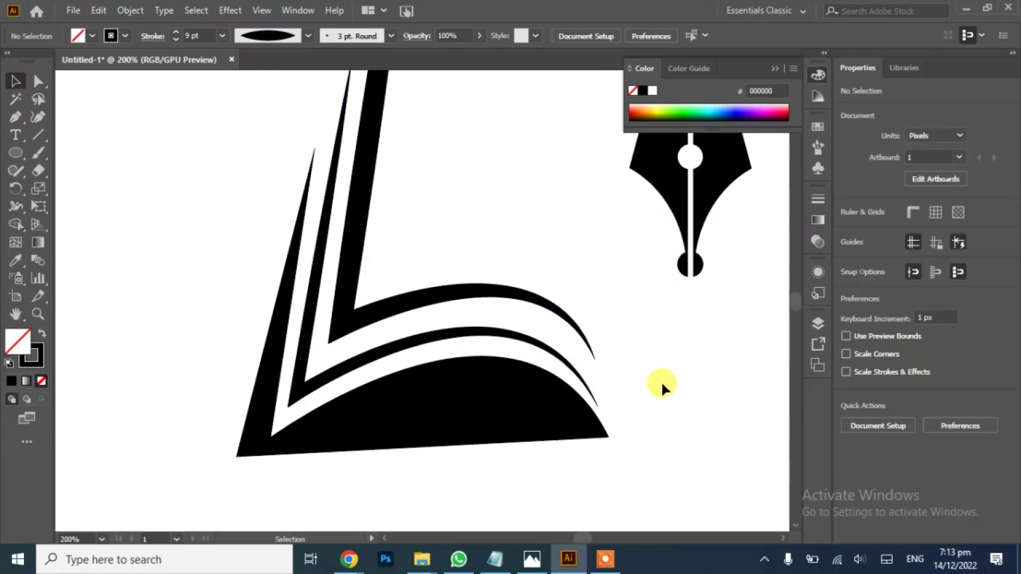
Expand the appearance of the innermost page outline and the middle page line into filled shapes.
key("ctrl+0")
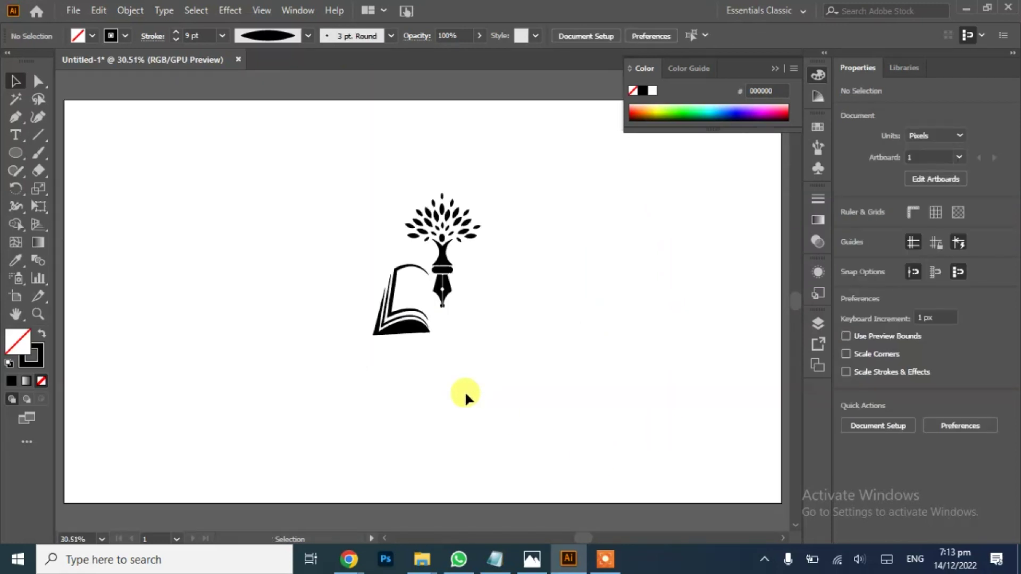
right_click(415, 314)
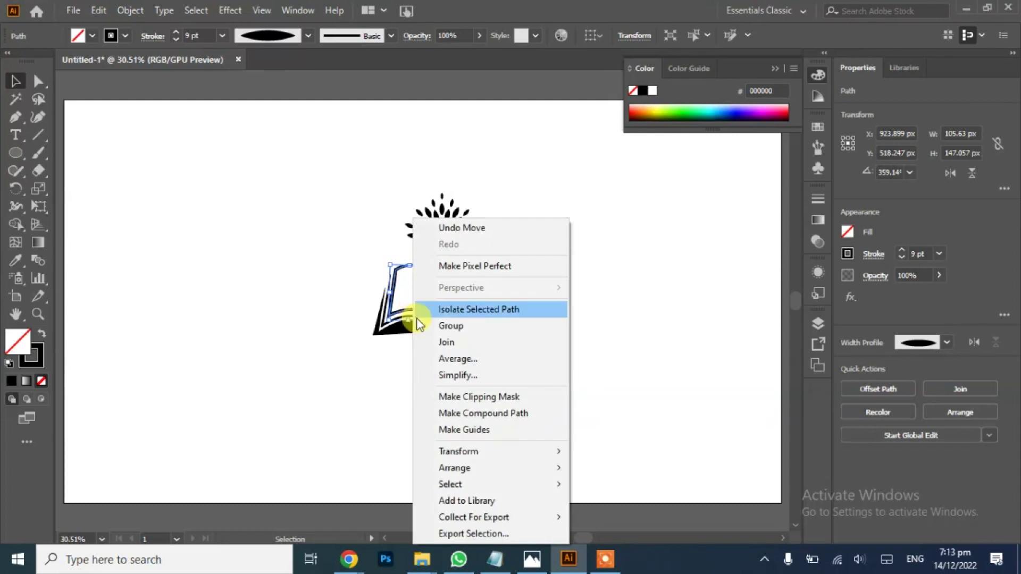
left_click(130, 11)
left_click(209, 198)
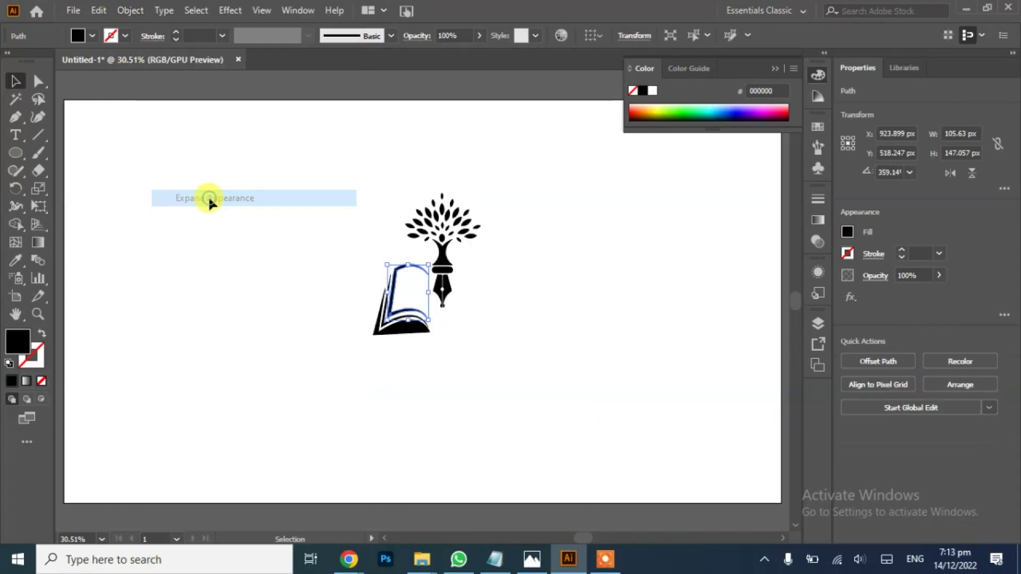
left_click(240, 289)
left_click(389, 334)
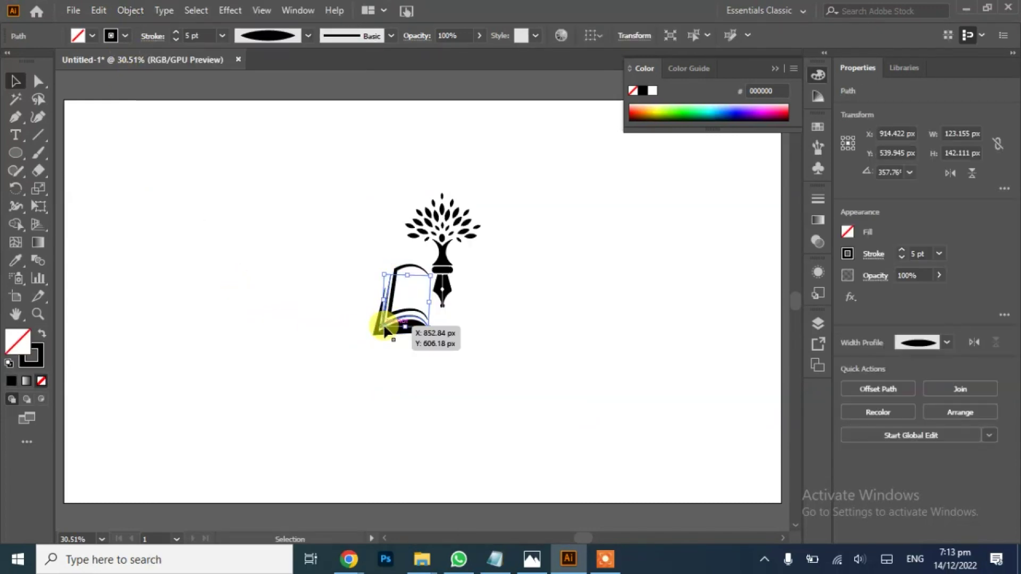
left_click(130, 11)
left_click(210, 198)
left_click(223, 287)
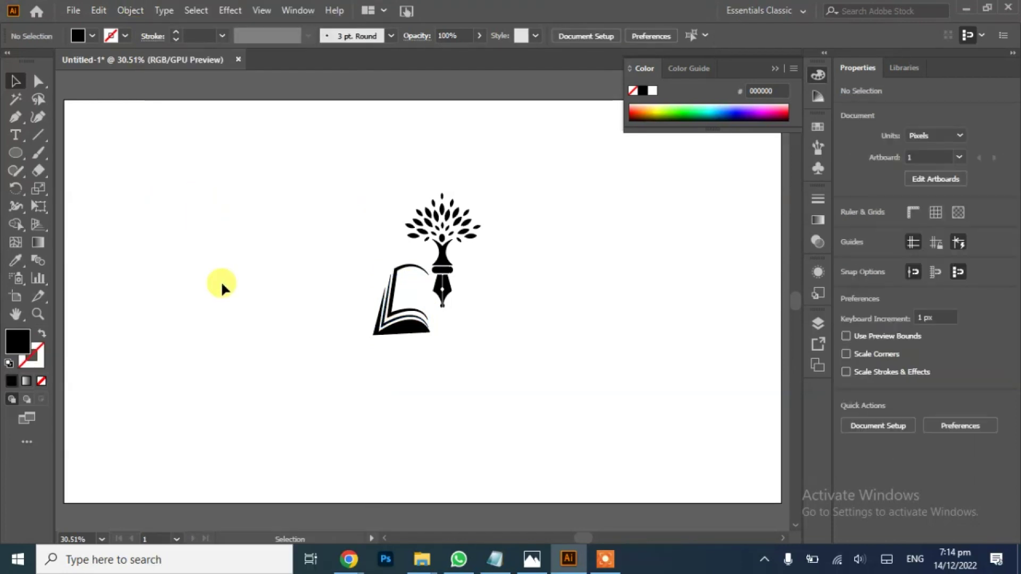
Unite the two expanded page shapes and group them with the book cover as one book half.
left_click_drag(385, 313, 383, 313)
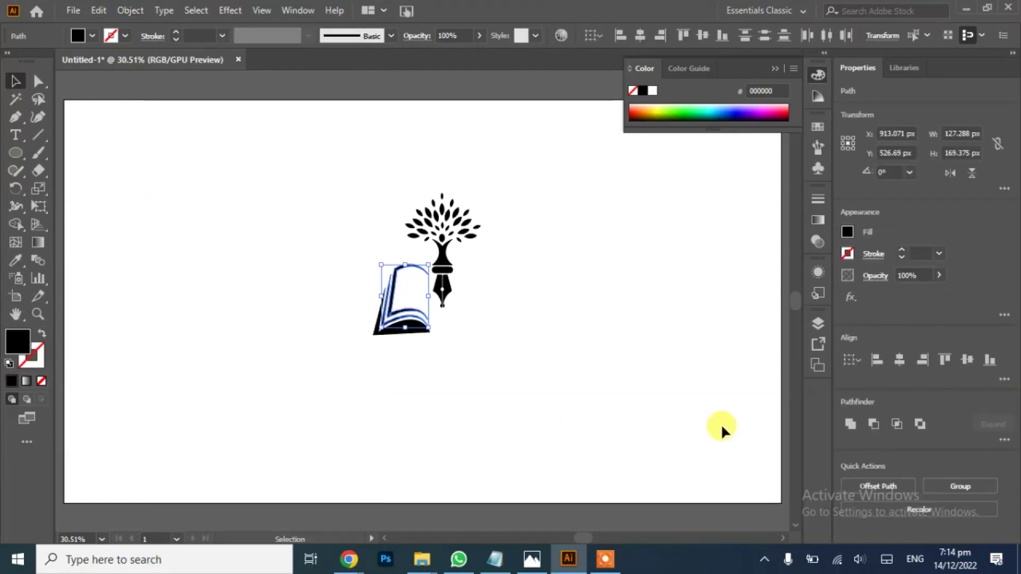
left_click(852, 425)
left_click(610, 442)
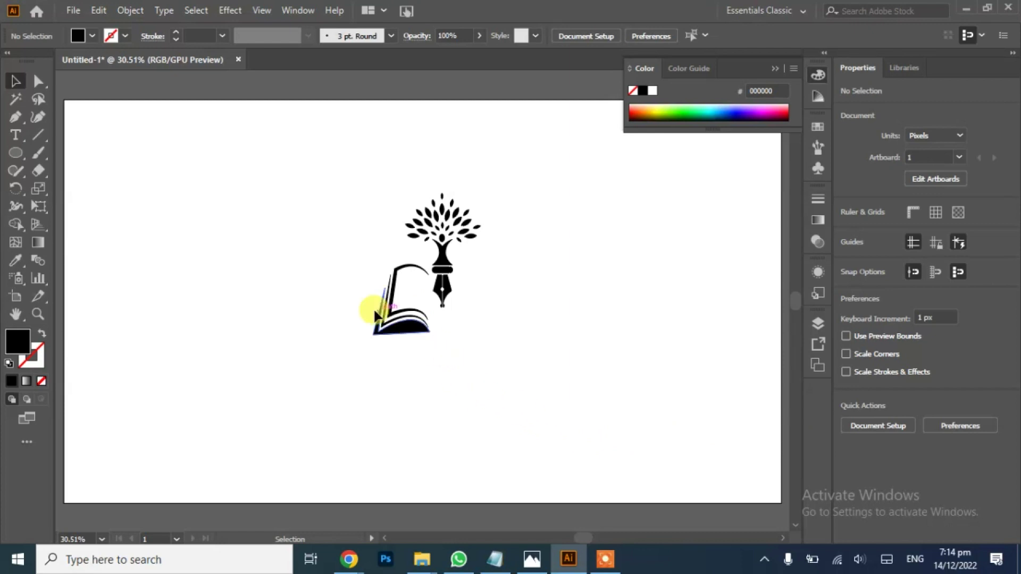
left_click_drag(399, 355, 398, 353)
right_click(400, 334)
left_click(392, 372)
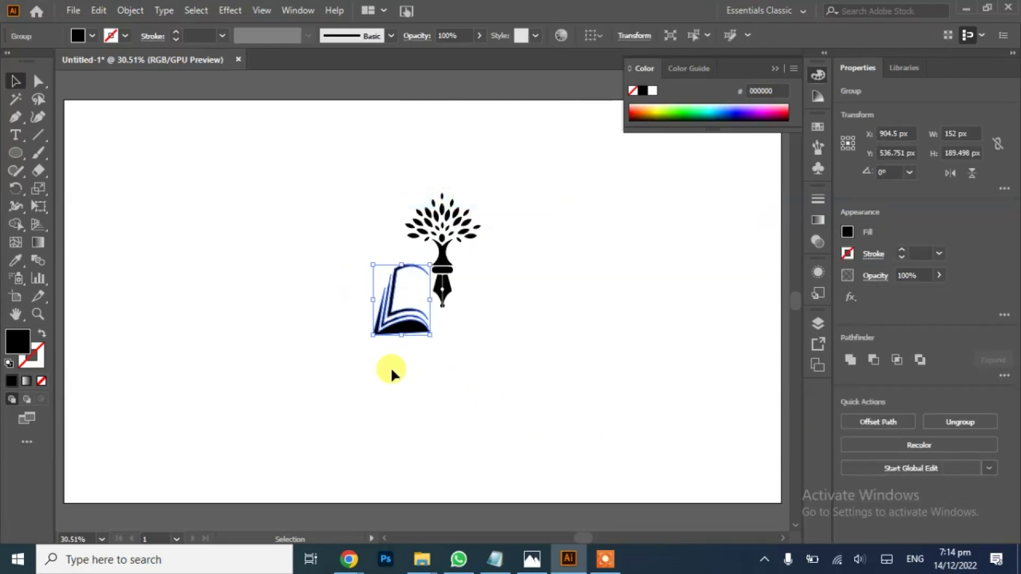
Create a copy of the grouped book half reflected across the vertical axis.
right_click(403, 336)
mouse_move(452, 239)
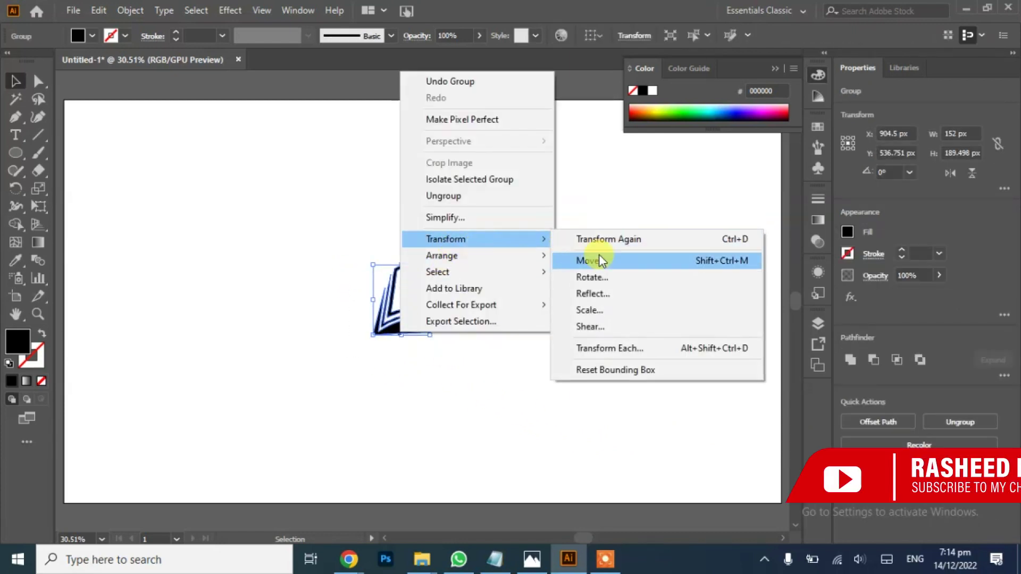
left_click(624, 299)
left_click(456, 374)
Move the mirrored book half right to X 1058.5 px so it sits beside the original along the spine.
key("Right")
key("Right")
key("Right")
key("Right")
key("Right")
key("Right")
key("Right")
key("Right")
key("Right")
key("Right")
key("Right")
key("Right")
key("Right")
key("Right")
key("Right")
key("Right")
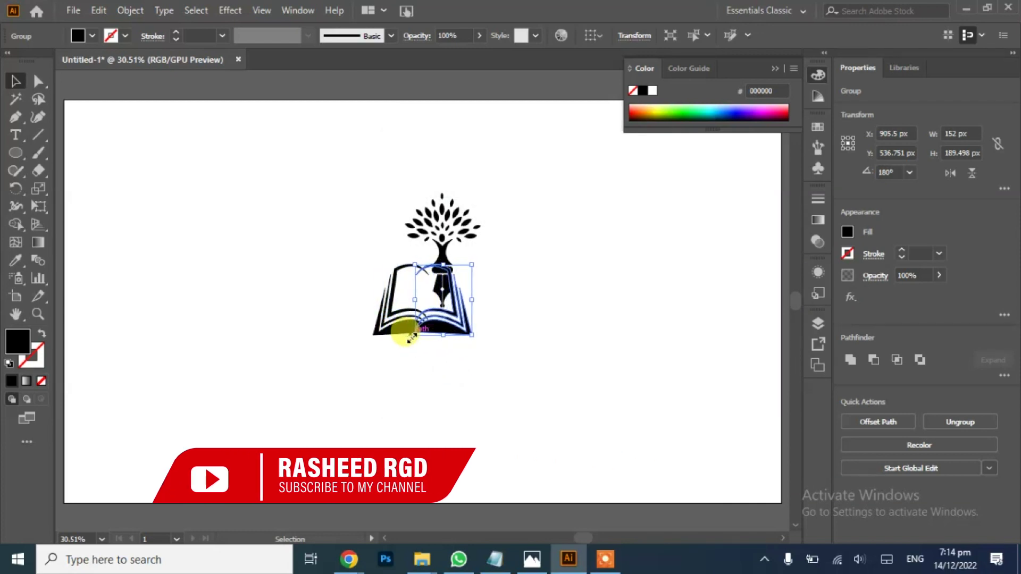
key("Right")
key("Right")
key("Right")
key("Right")
key("Right")
key("Right")
key("Right")
key("Right")
key("Right")
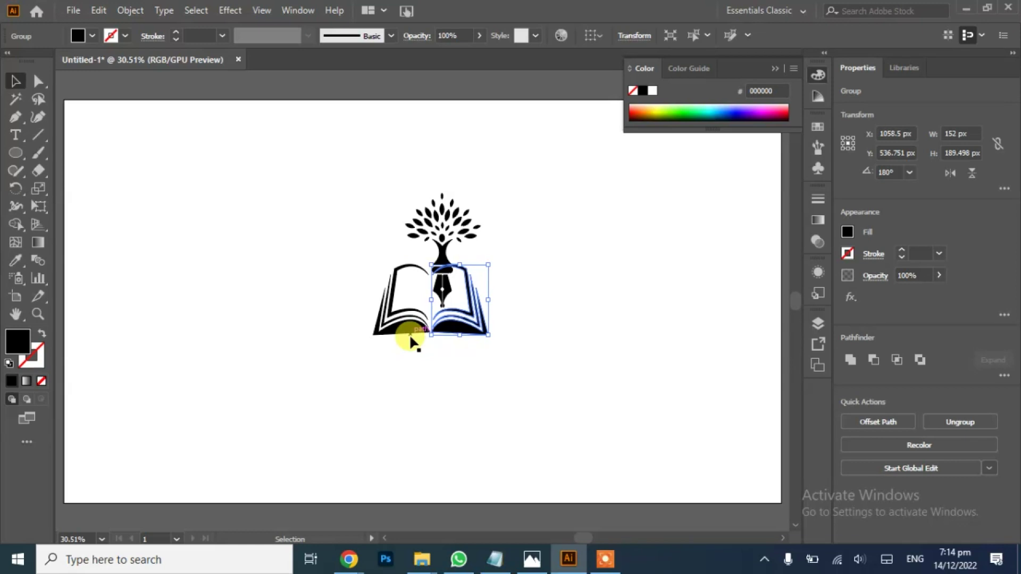
Move both book halves together to X 1013 px, Y 539.751 px, centred around the pen nib.
left_click_drag(504, 341, 272, 317)
left_click_drag(417, 331, 428, 334)
left_click_drag(426, 334, 425, 334)
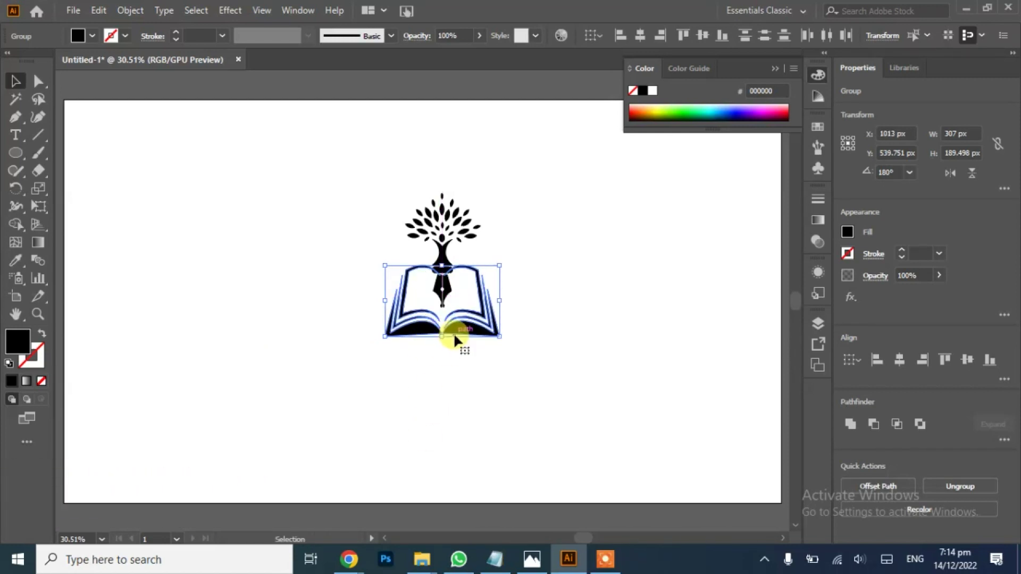
Raise the open book and shift it slightly right to X 1015 px, Y 498.751 px, so the nib meets the spine.
key("Up")
key("Up")
key("Up")
key("Up")
key("Up")
key("Up")
key("Up")
key("Up")
key("Up")
key("Up")
key("Up")
key("Up")
key("Up")
key("Up")
key("Up")
key("Up")
key("Up")
key("Up")
key("Up")
key("Up")
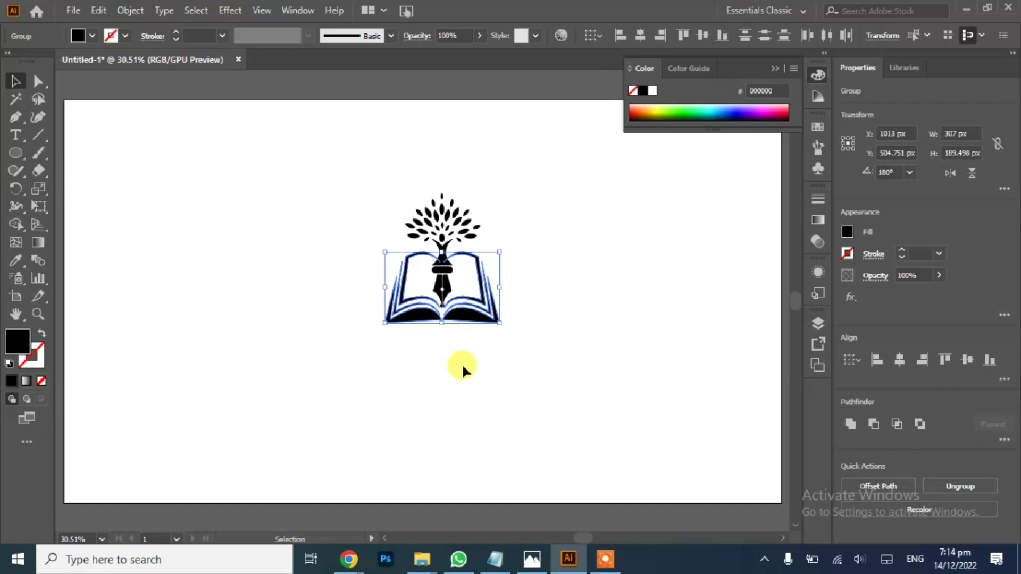
key("Up")
key("Up")
key("Up")
key("Up")
key("Right")
key("Right")
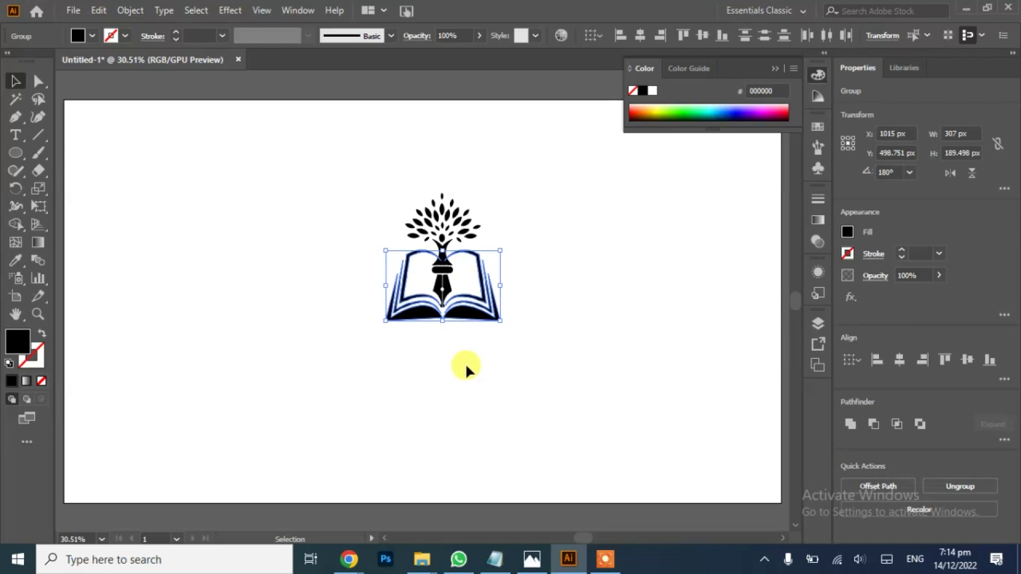
left_click(492, 378)
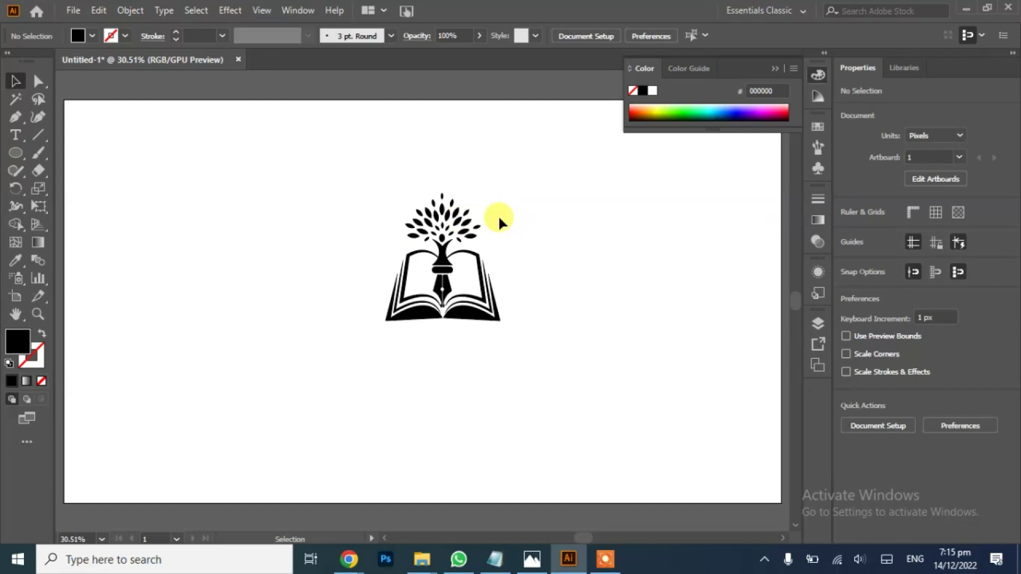
Draw a closed flared shape with curved sides, about 66 × 40 px, over the lower tree trunk and slightly wider than it.
left_click_drag(512, 206, 308, 360)
key("ctrl+plus")
key("ctrl+plus")
key("ctrl+plus")
key("ctrl+plus")
key("ctrl+plus")
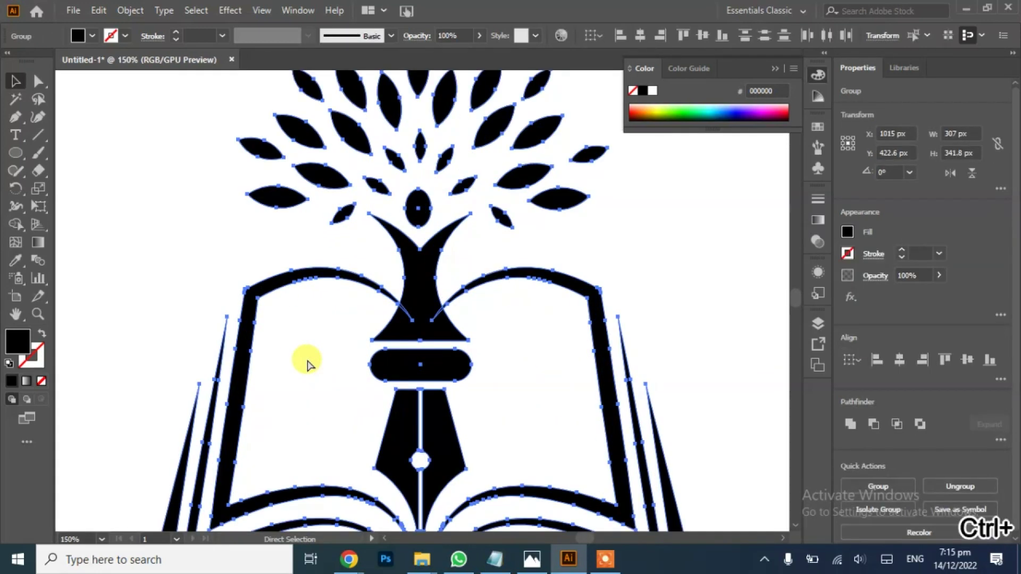
left_click(15, 118)
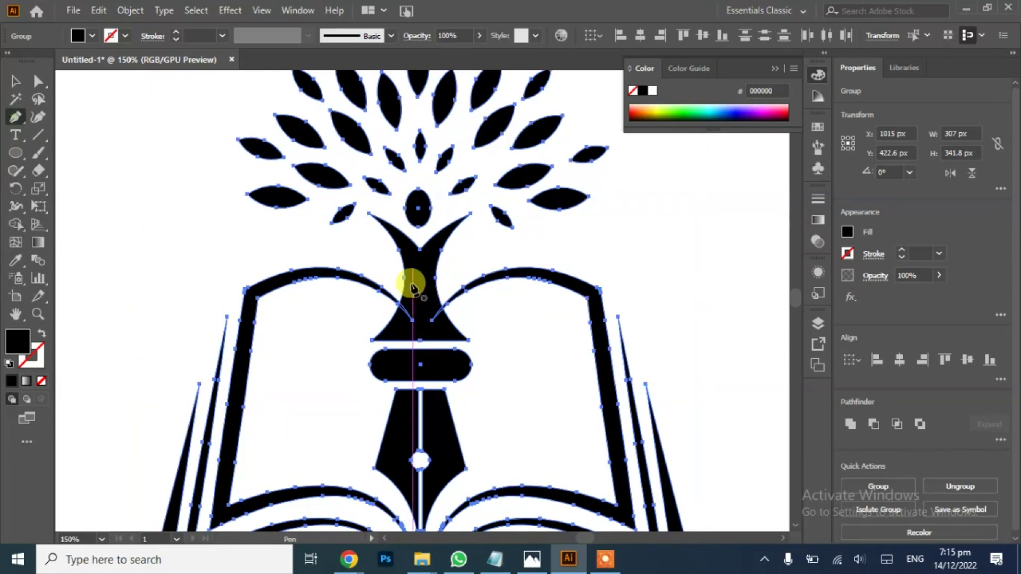
left_click(394, 267)
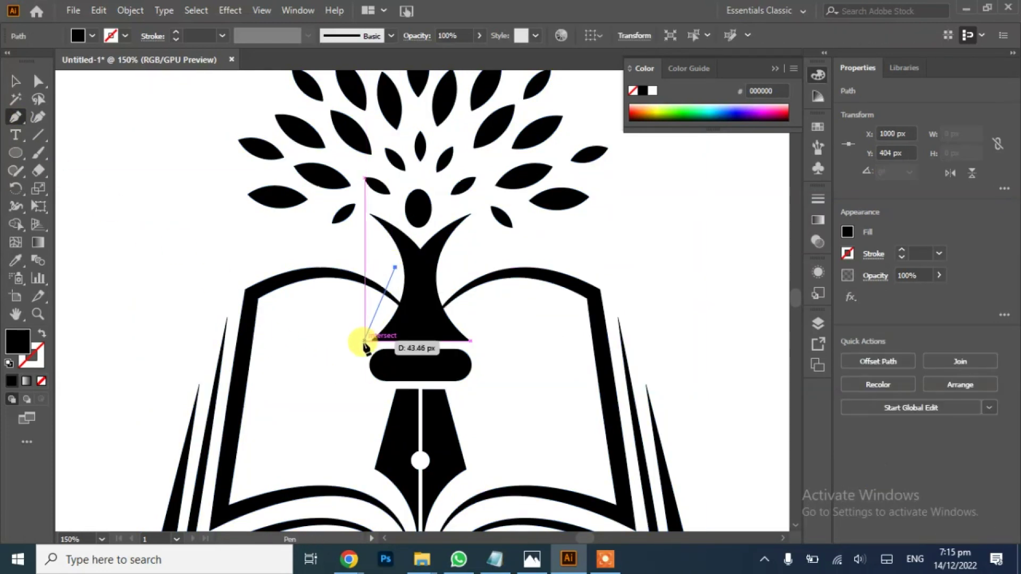
left_click_drag(360, 340, 309, 380)
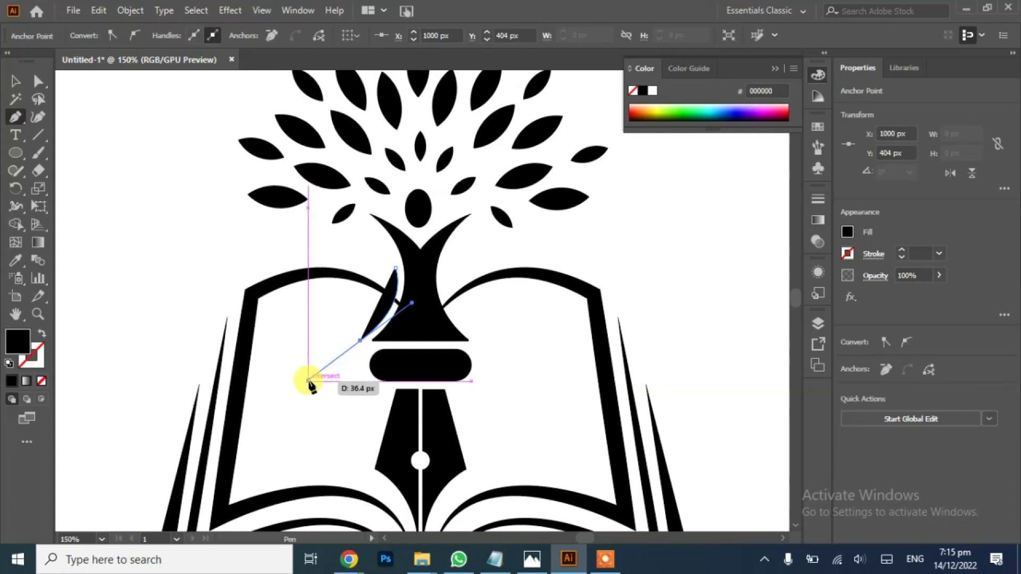
left_click(361, 341)
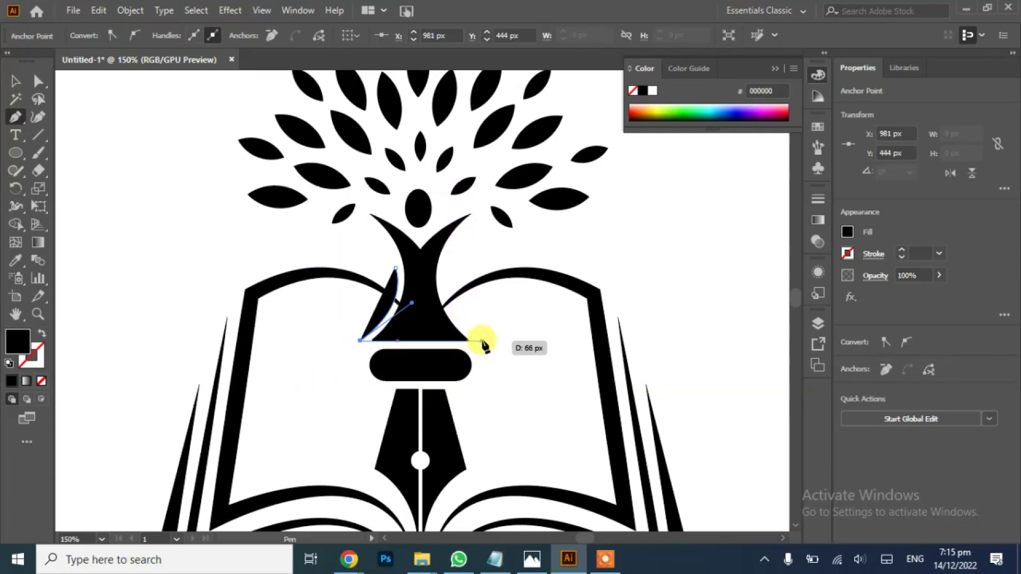
left_click_drag(482, 341, 457, 232)
left_click(445, 268)
left_click(394, 268)
Trim the page tips overlapping the trunk with Shape Builder, using the flared shape as the cutter, and delete that shape.
left_click(15, 85)
left_click(246, 314, "shift")
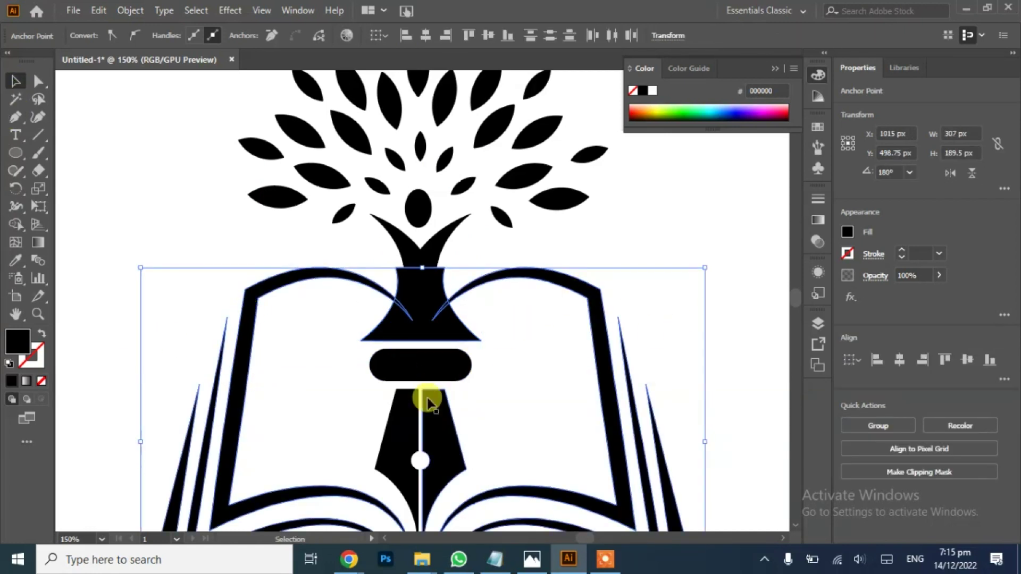
left_click(15, 224)
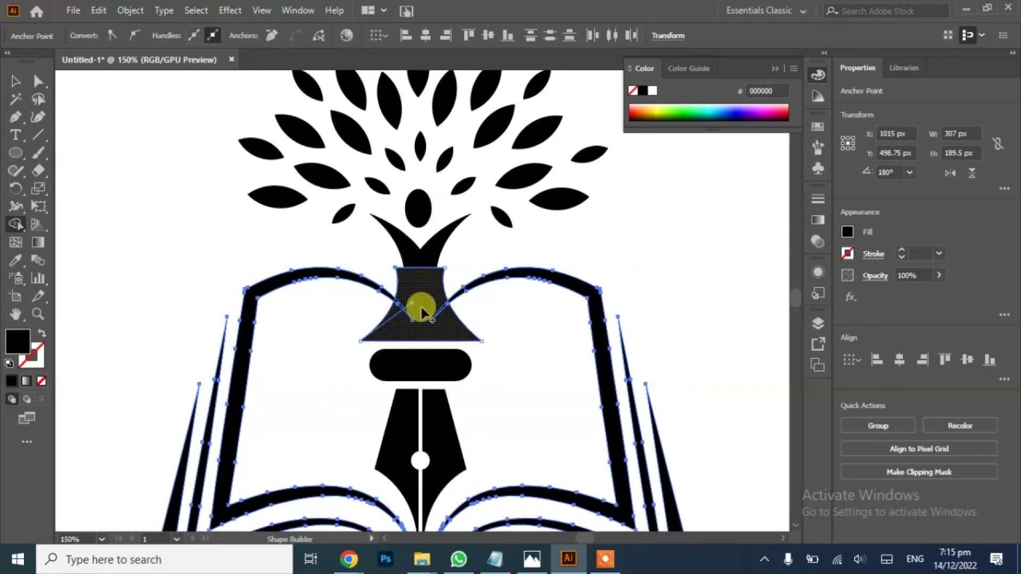
left_click(444, 302)
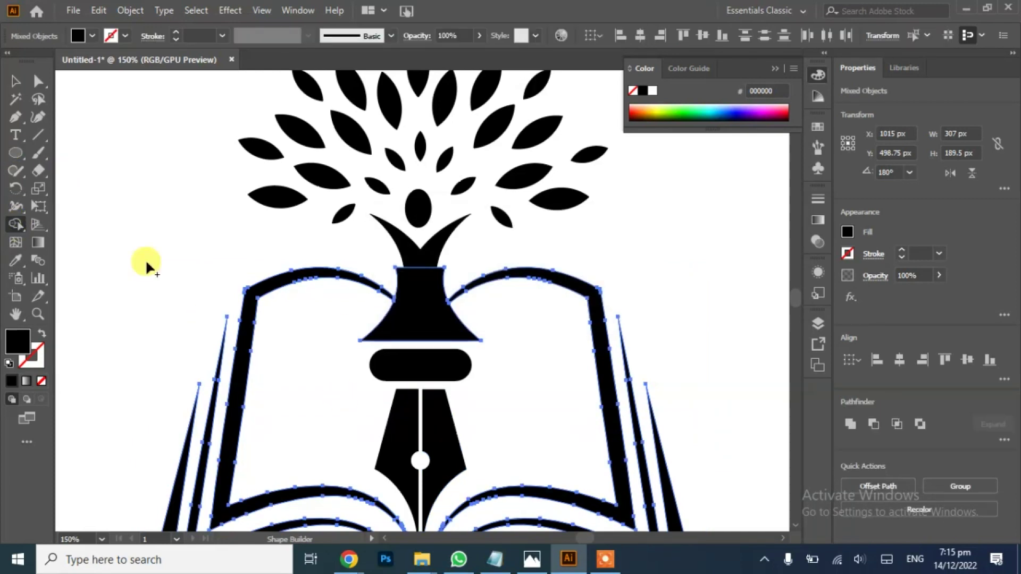
left_click(13, 82)
left_click(127, 171)
left_click(428, 304)
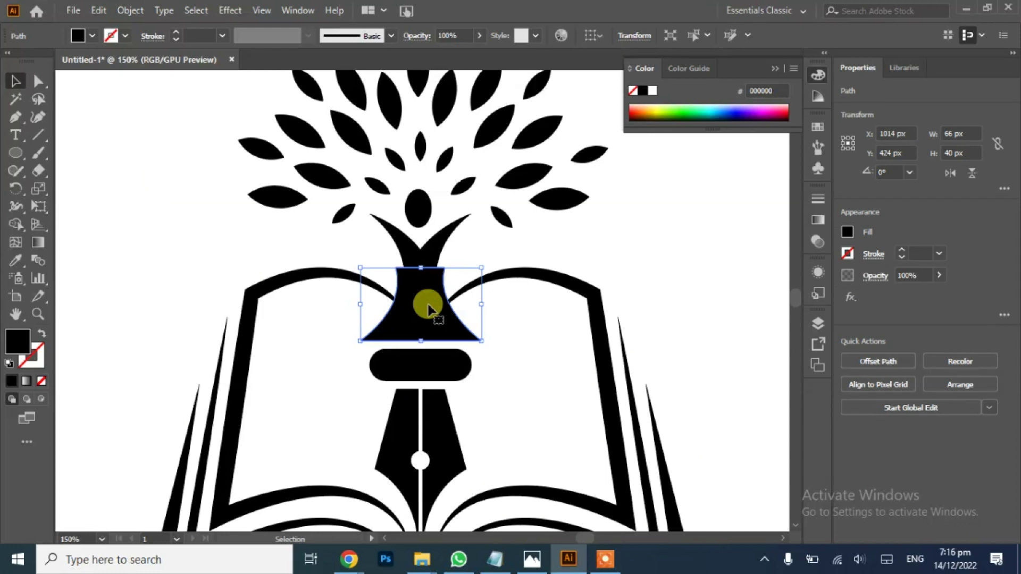
key("ctrl+shift+a")
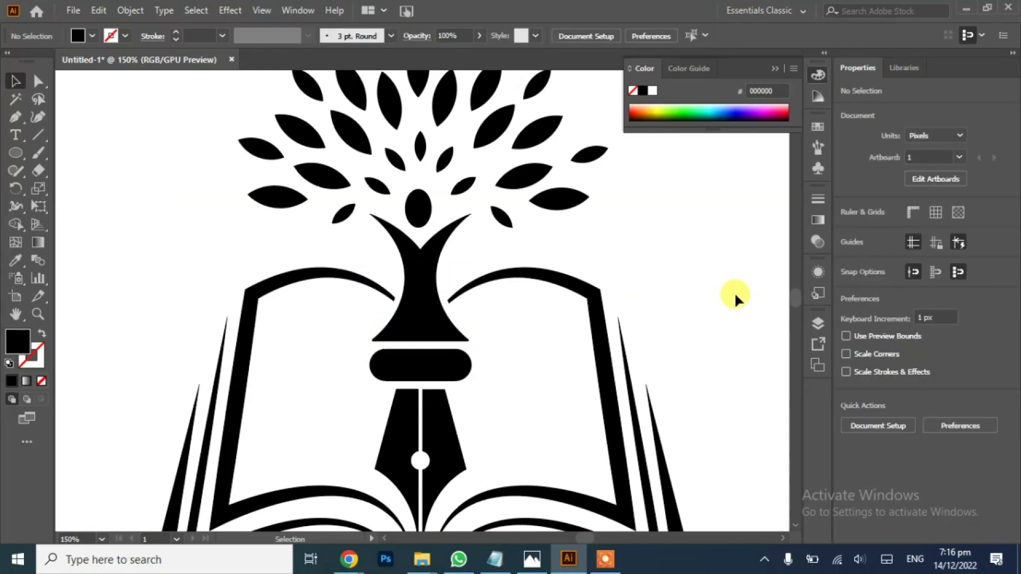
Draw a wide black rectangle about 416 × 96 px in the empty area left of the logo.
key("ctrl+0")
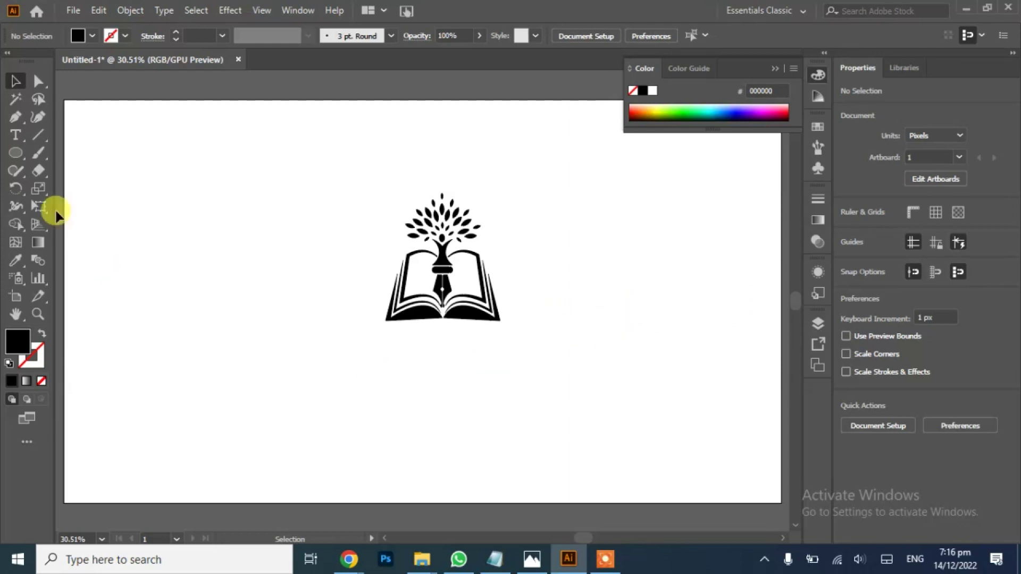
left_click_drag(15, 152, 59, 153)
left_click_drag(158, 298, 313, 333)
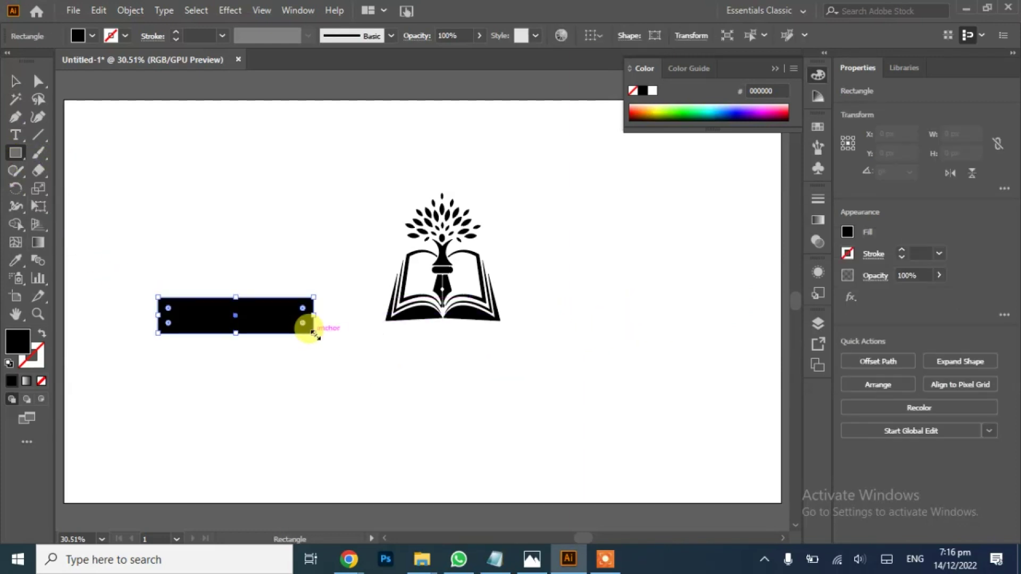
Duplicate the rectangle, narrow the copy to 136 px, and place one such end piece over each lower corner of the original.
left_click_drag(235, 315, 233, 347)
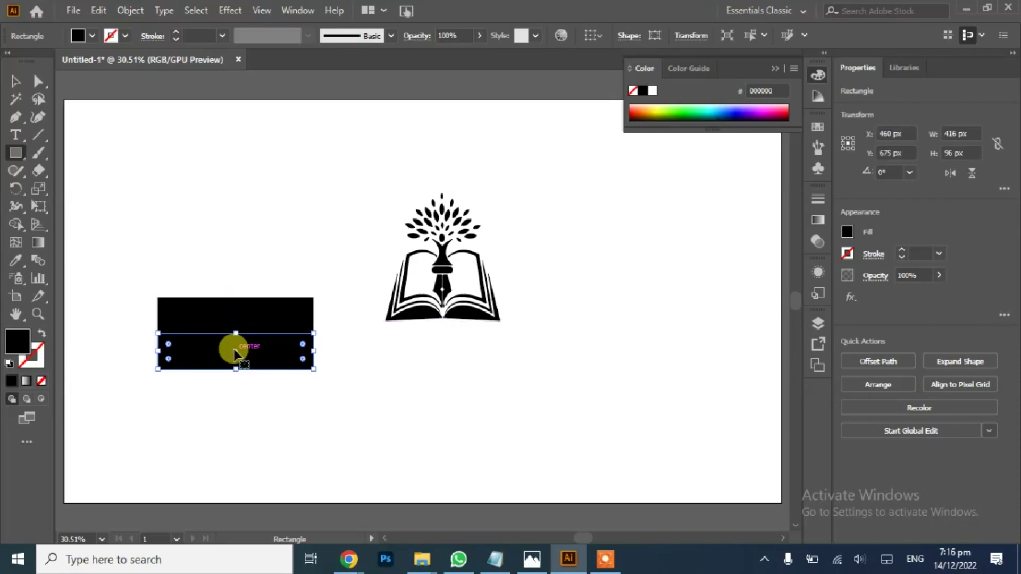
mouse_move(313, 351)
left_mouse_down()
mouse_move(198, 352)
mouse_move(305, 349)
mouse_move(312, 334)
left_mouse_up()
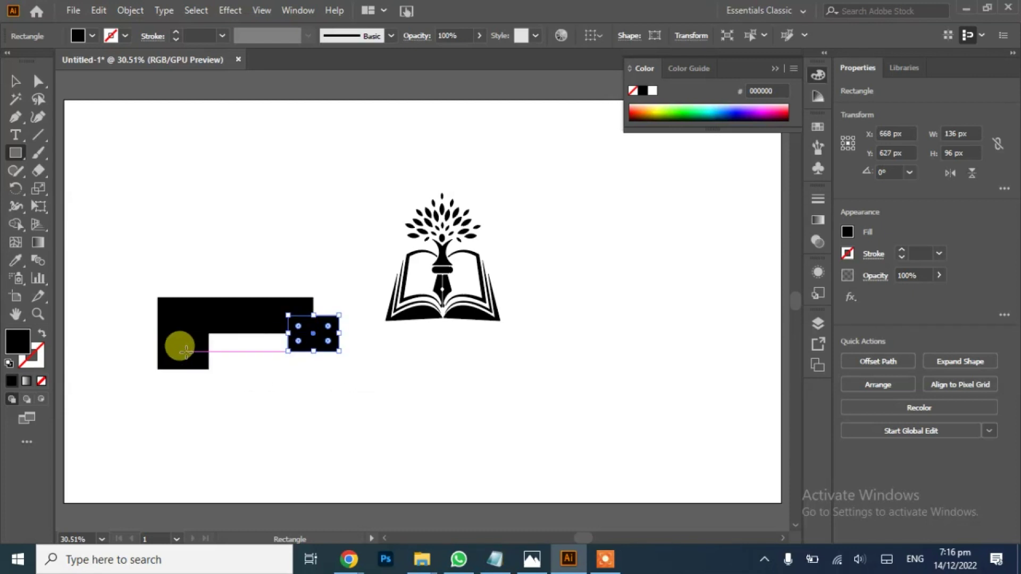
left_click(15, 81)
left_click_drag(184, 355, 160, 336)
Move the three banner rectangles together beneath the book, to X 1008 px, Y 772 px.
left_click(282, 407)
left_click_drag(341, 275, 178, 340)
left_click_drag(247, 317, 456, 381)
Add an anchor point at the middle of the outer edge of each banner end piece.
left_click_drag(15, 126, 80, 132)
left_click(216, 346)
left_click(633, 299)
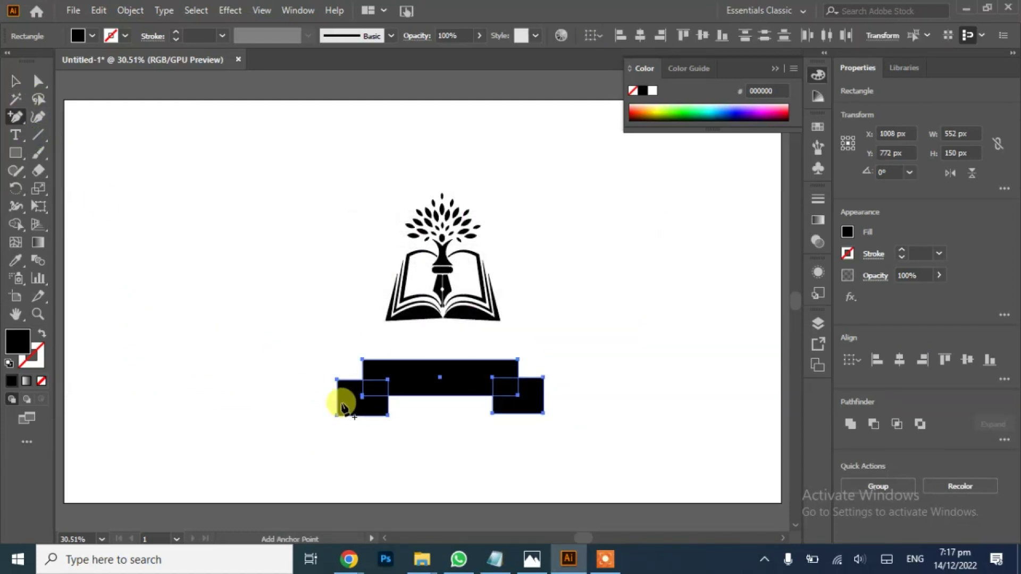
left_click(339, 400)
left_click(543, 400)
Pull the new anchor points inward to the main rectangle's sides to notch both banner ends into swallowtails.
left_click(38, 81)
left_click(336, 410)
left_click_drag(339, 399, 362, 398)
left_click_drag(543, 400, 518, 396)
left_click(15, 82)
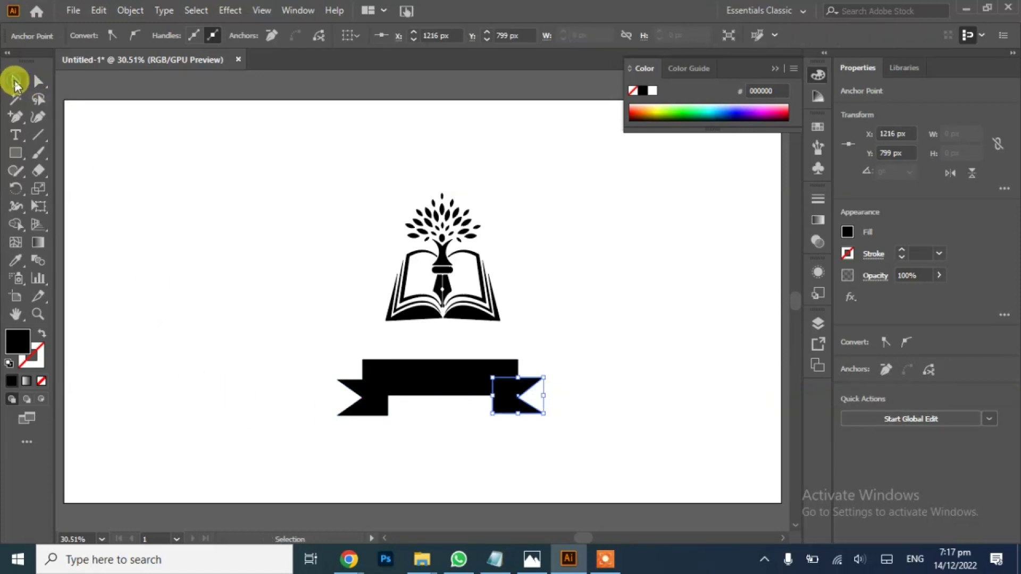
left_click(274, 335)
Draw a filled fold triangle with the Pen tool between the main banner's lower-right corner and the right end piece's inner edge.
left_click(458, 383)
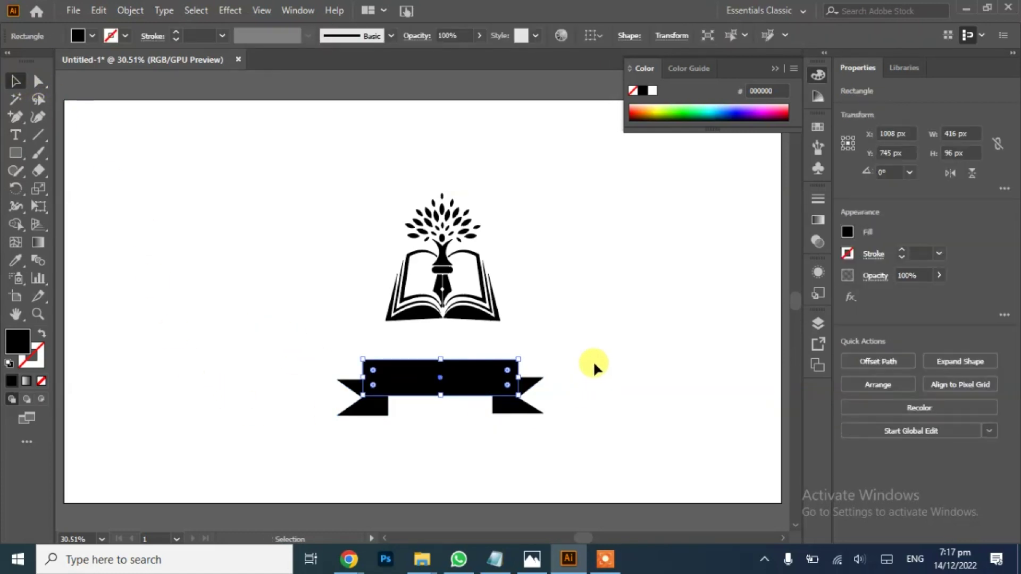
left_click_drag(594, 367, 246, 449)
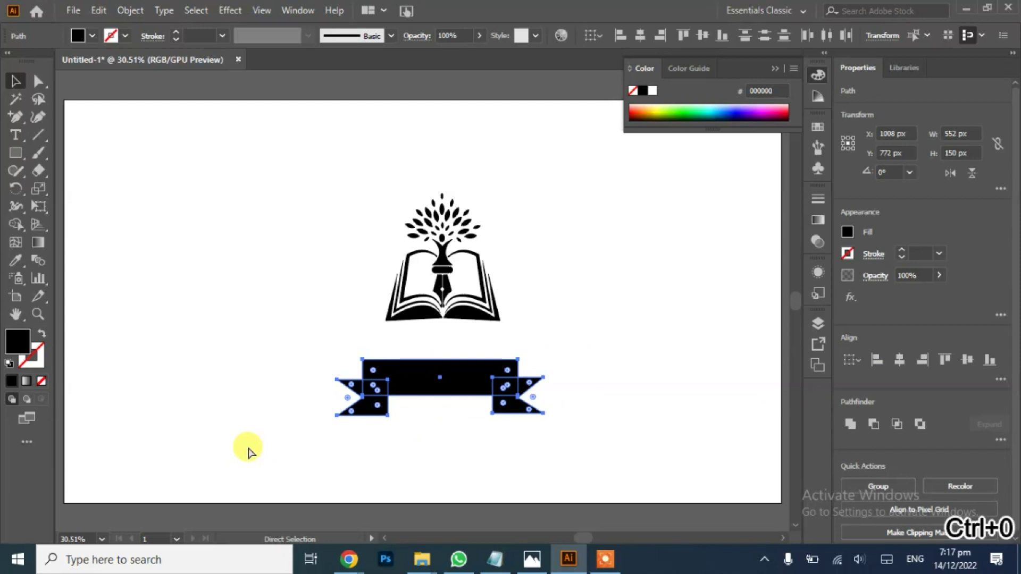
key("ctrl+minus")
key("ctrl+minus")
key("ctrl+minus")
key("ctrl+plus")
key("ctrl+plus")
key("ctrl+plus")
key("ctrl+plus")
key("ctrl+plus")
key("ctrl+plus")
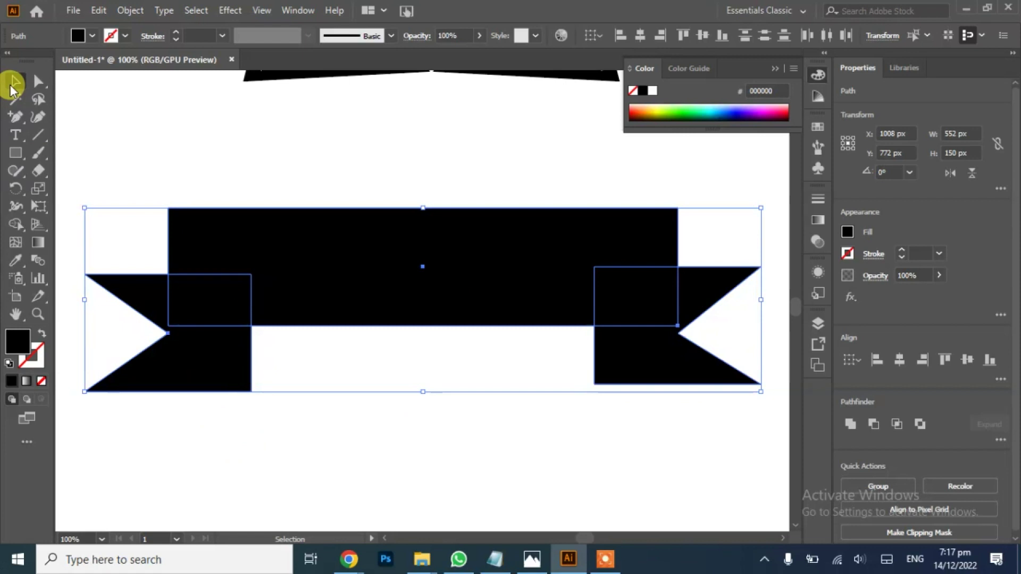
left_click(15, 117)
left_click(16, 117)
left_click(88, 110)
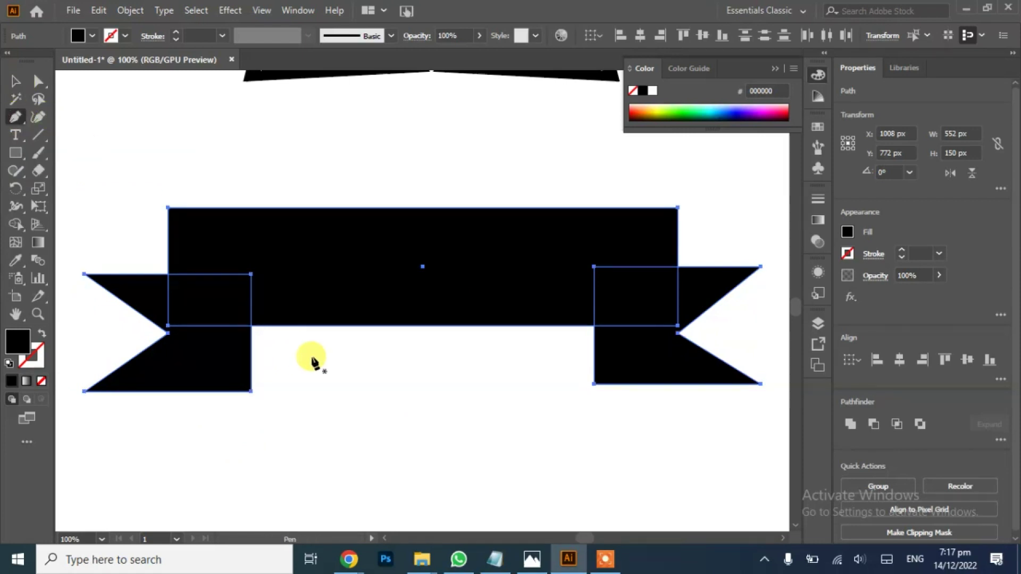
left_click(679, 325)
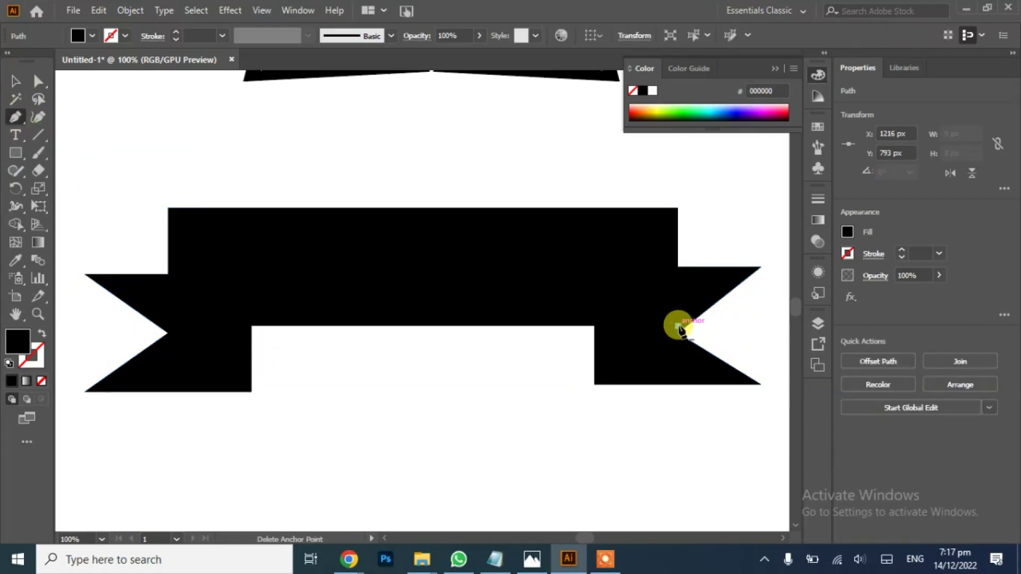
left_click(594, 384)
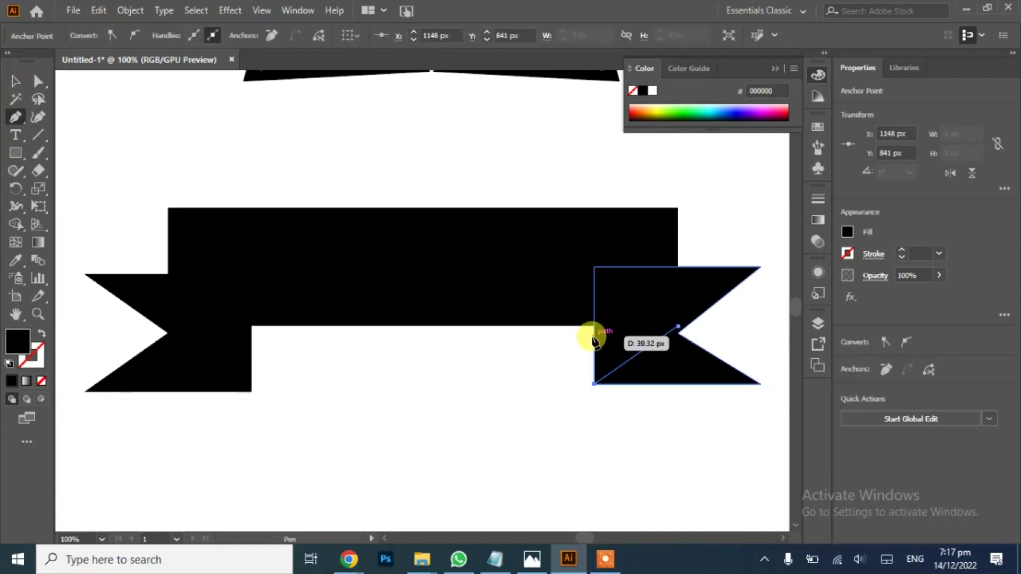
left_click(595, 327)
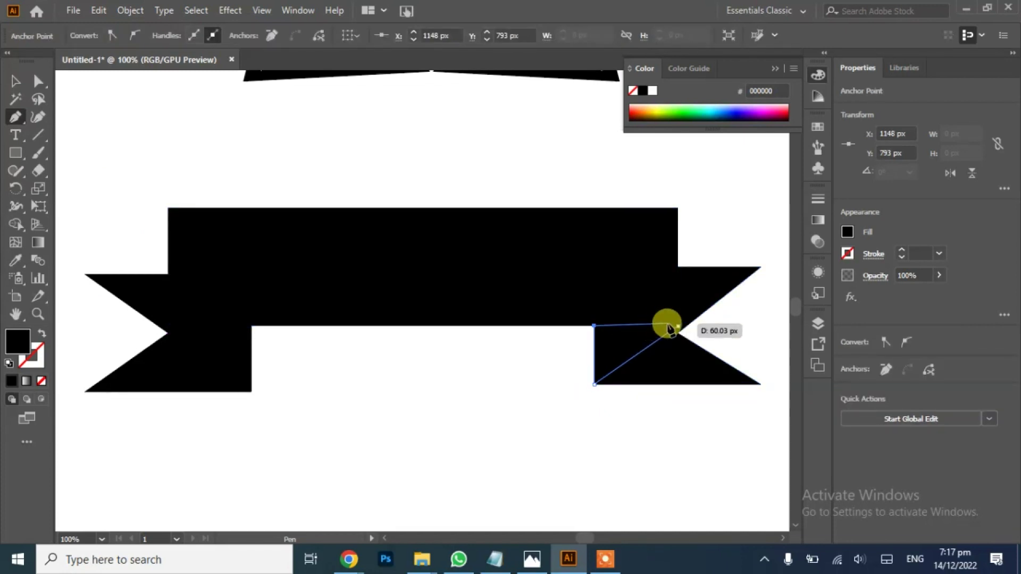
left_click(677, 326)
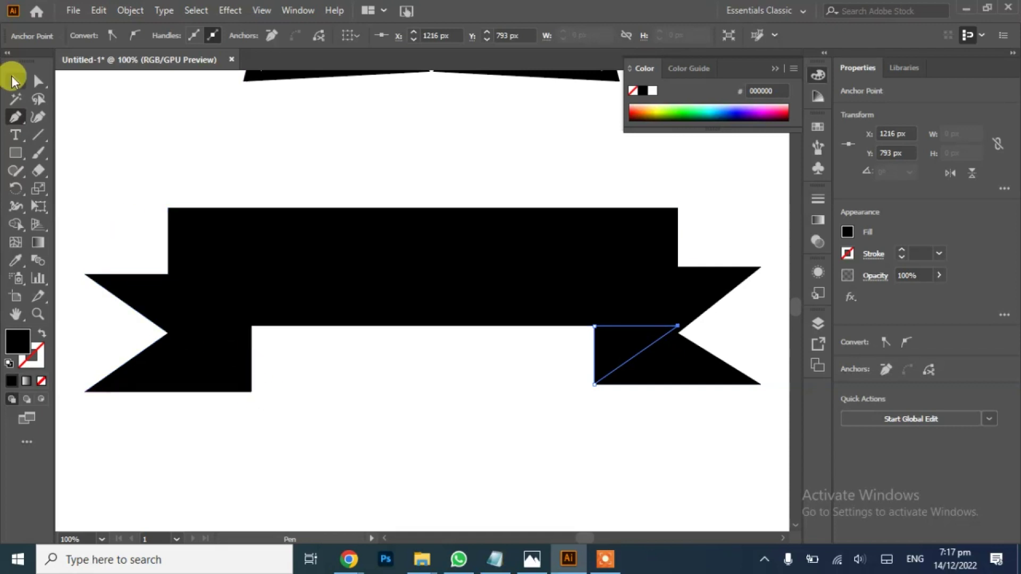
Draw a matching fold triangle between the main banner's lower-left corner and the left end piece's inner edge.
left_click(11, 80)
left_click(210, 248)
left_click(15, 117)
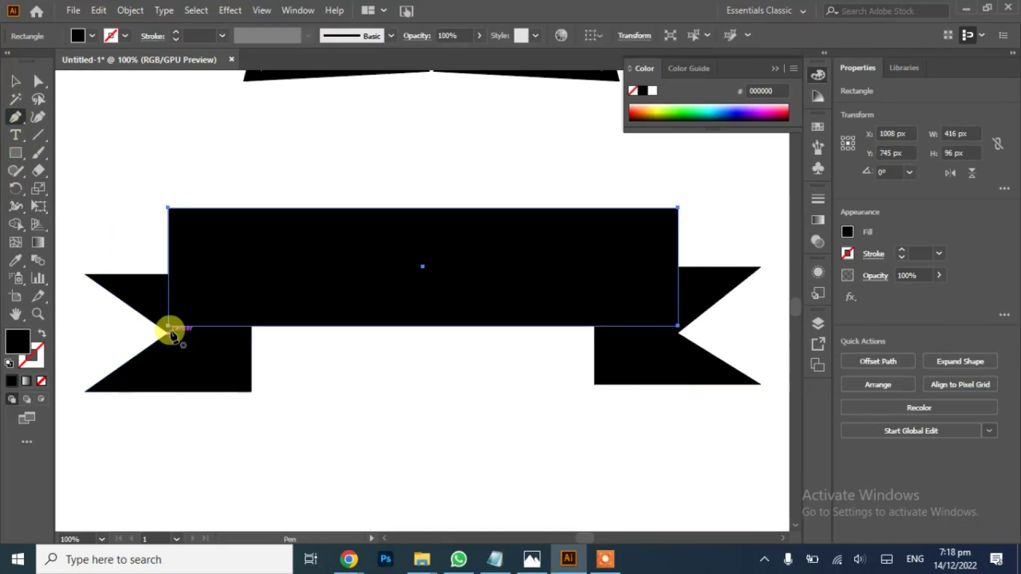
left_click(168, 326)
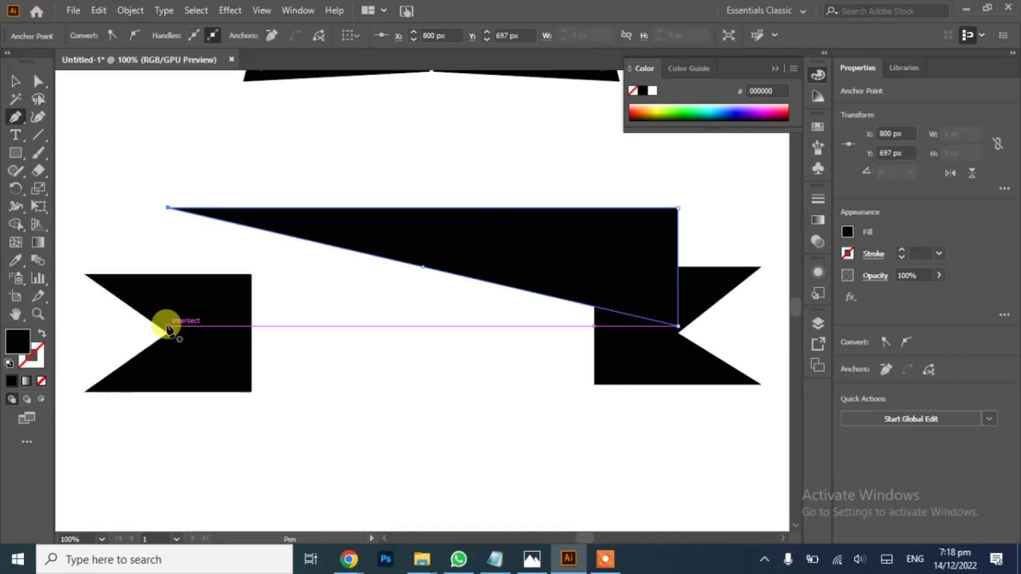
key("ctrl+z")
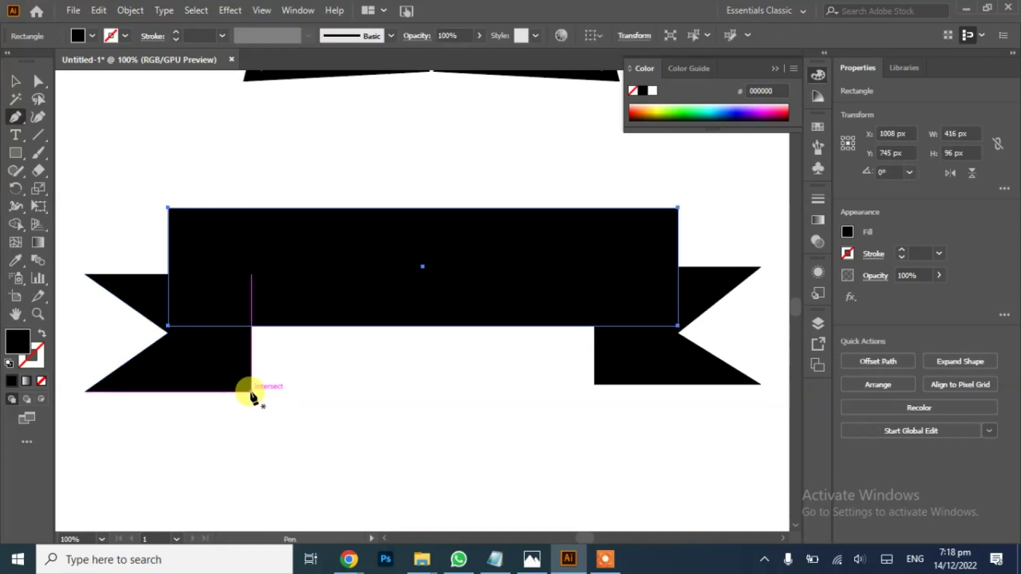
left_click(251, 392)
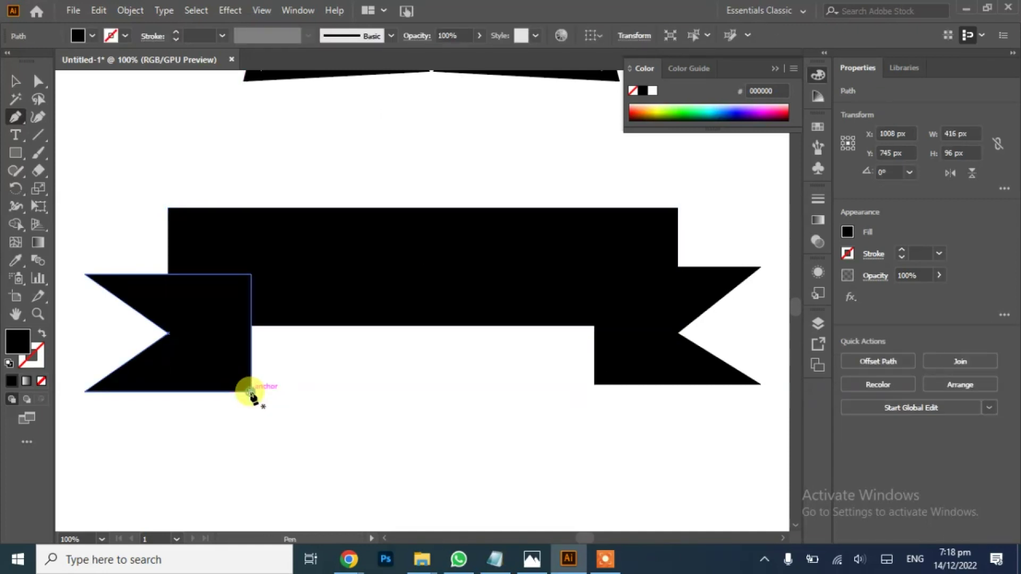
left_click(169, 326)
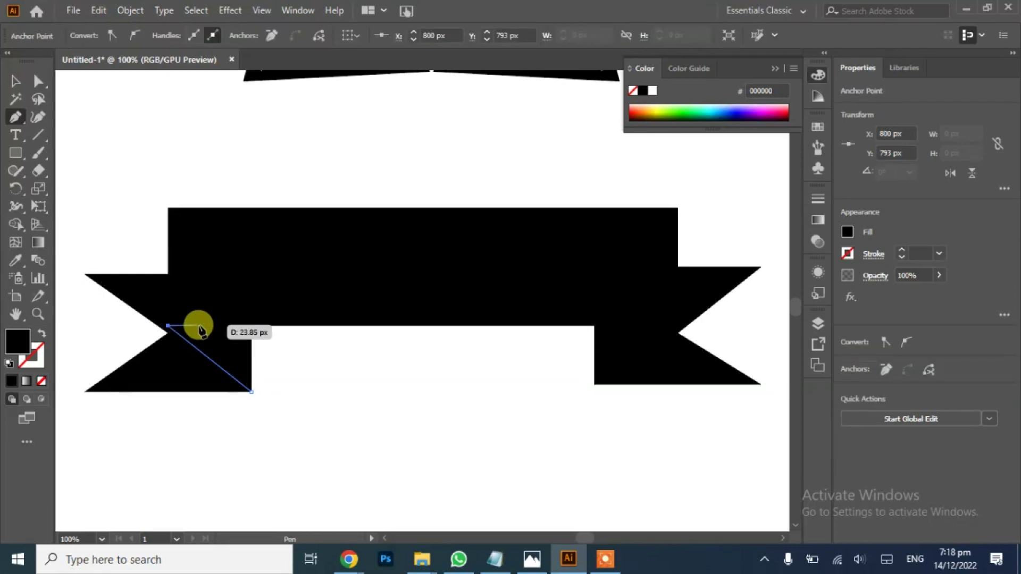
left_click(251, 325)
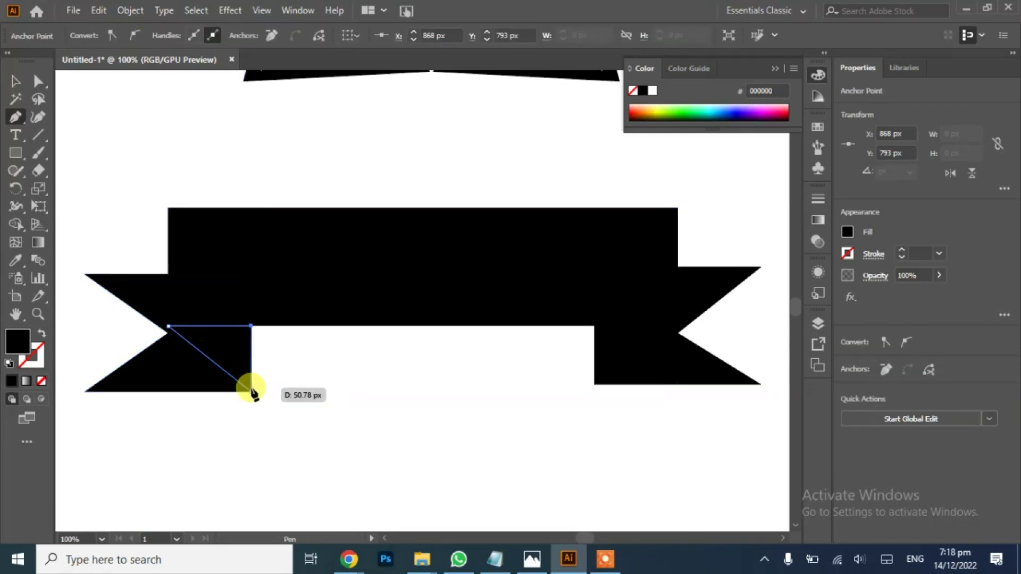
left_click(251, 392)
Fill both banner fold triangles with the brown swatch 736357.
left_click(13, 83)
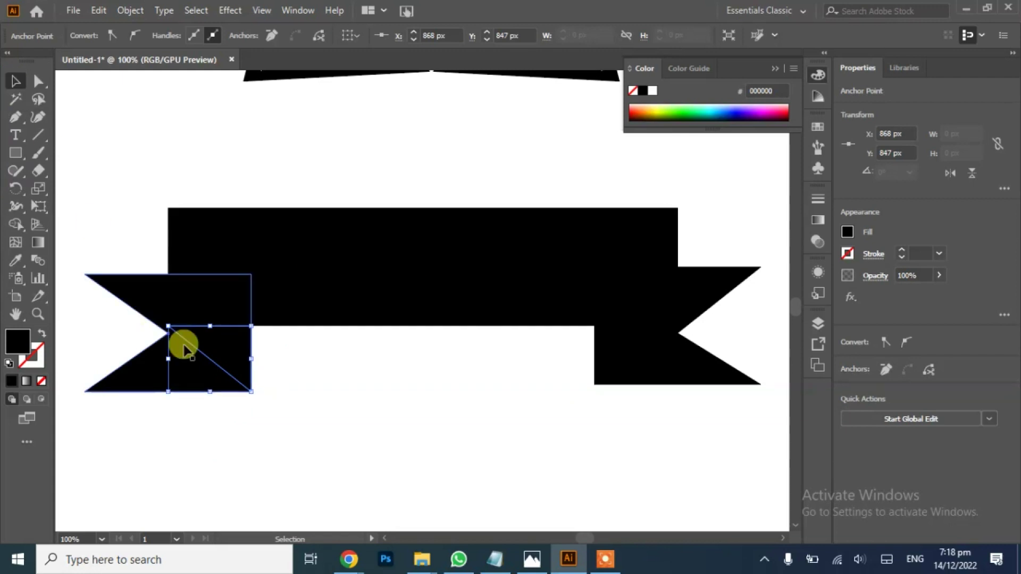
left_click(623, 359, "shift")
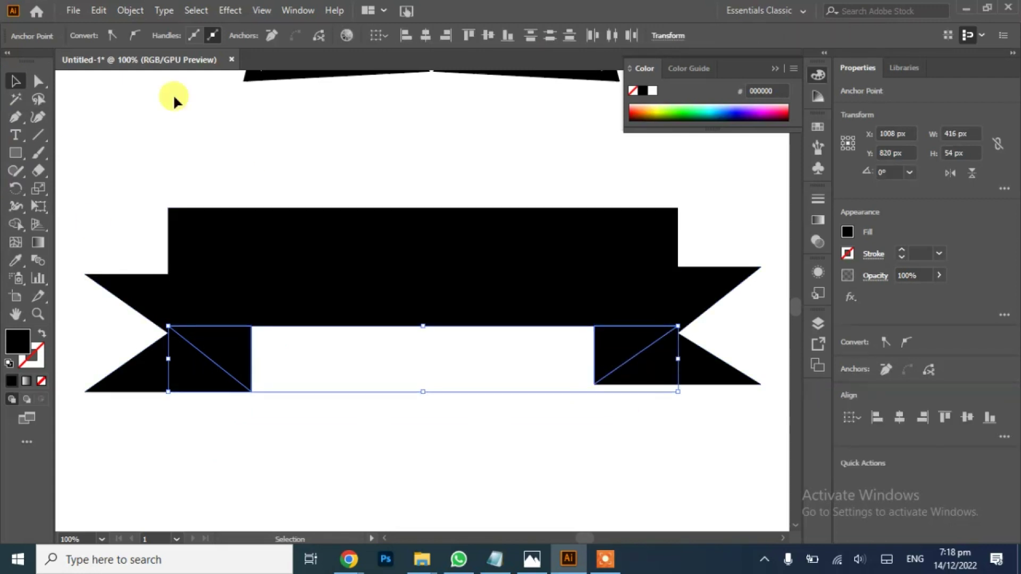
left_click(848, 232)
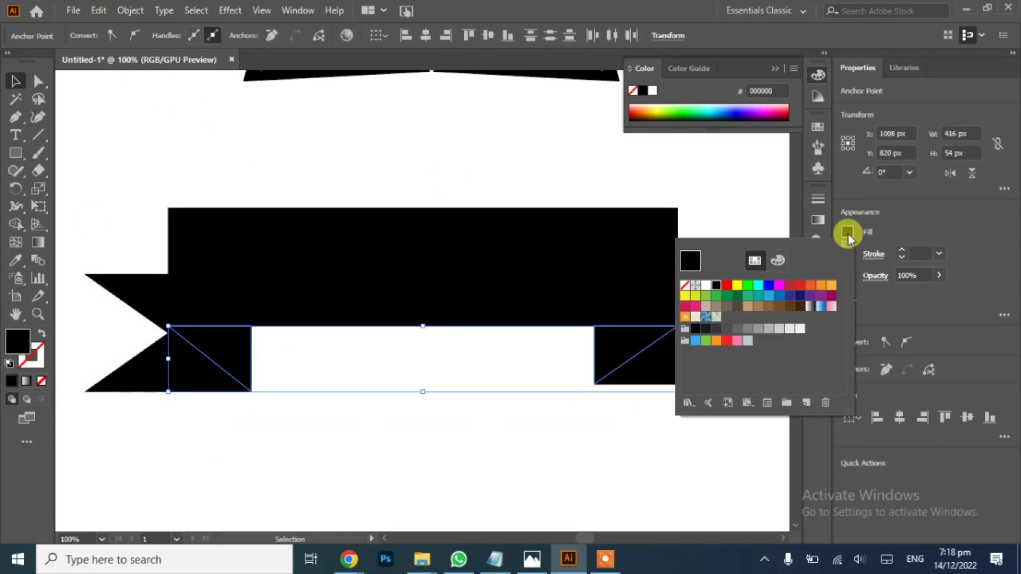
left_click(736, 315)
left_click(401, 142)
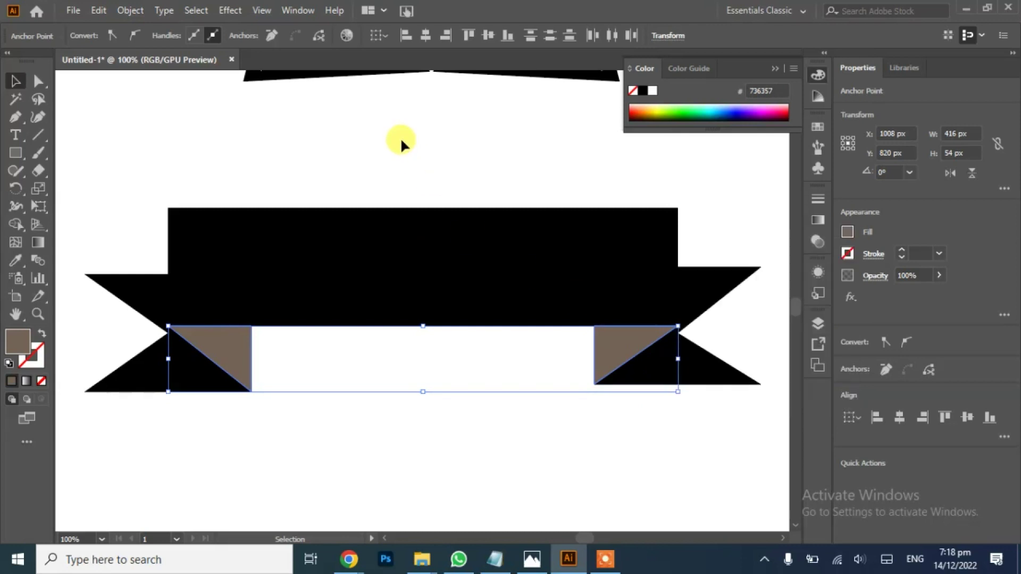
left_click(401, 141)
Warp all banner parts together with a horizontal Arc envelope at 50% bend, and place the banner just beneath the book at X 1014 px.
left_click_drag(708, 213, 171, 403)
key("ctrl+0")
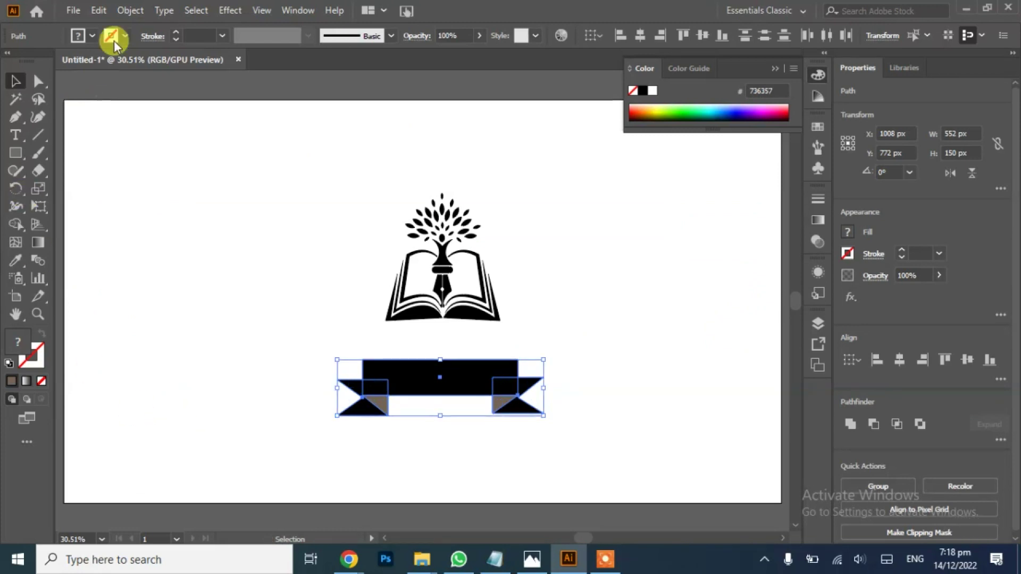
left_click(131, 10)
mouse_move(226, 428)
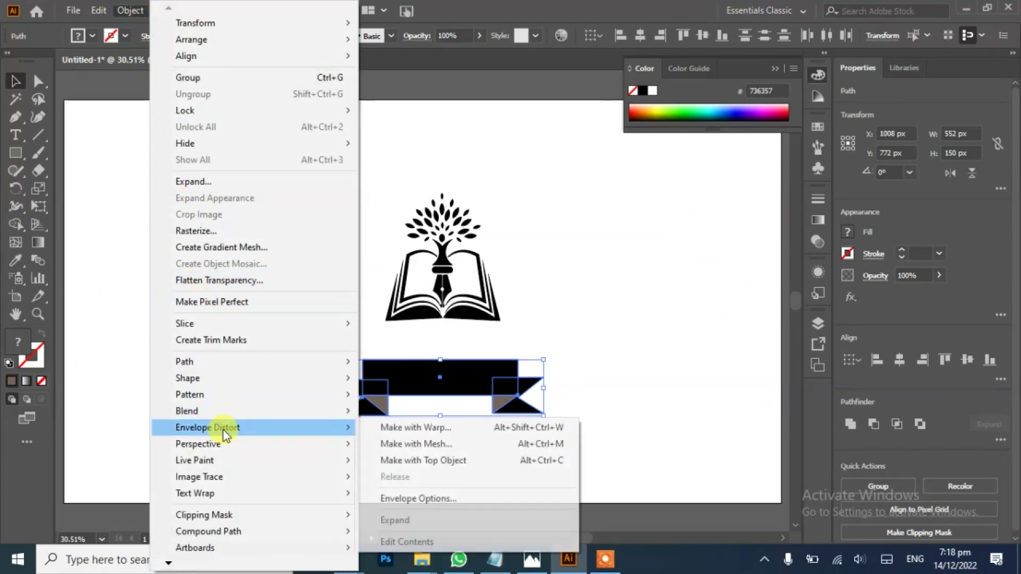
left_click(453, 431)
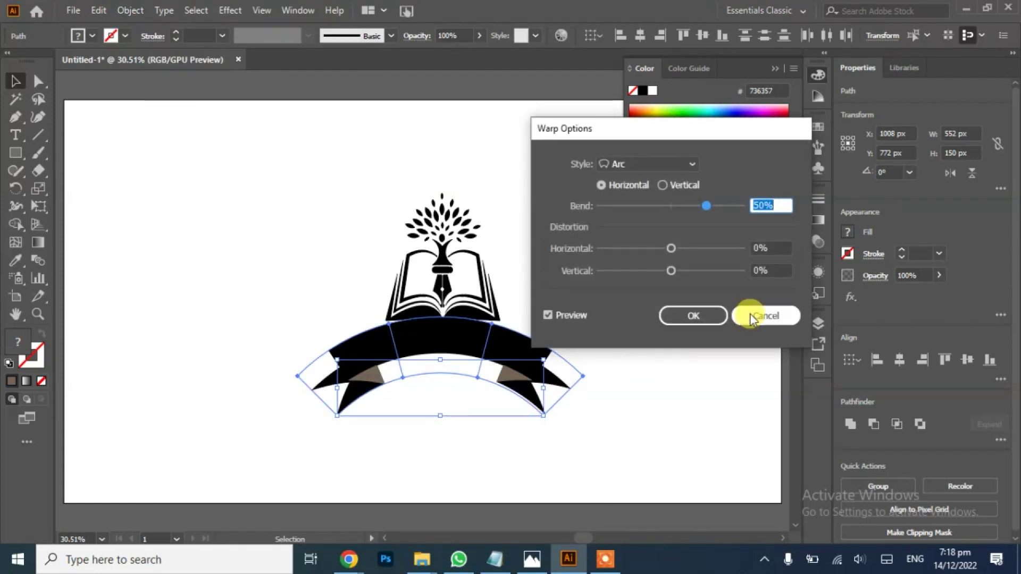
left_click(708, 324)
left_click_drag(448, 349, 450, 357)
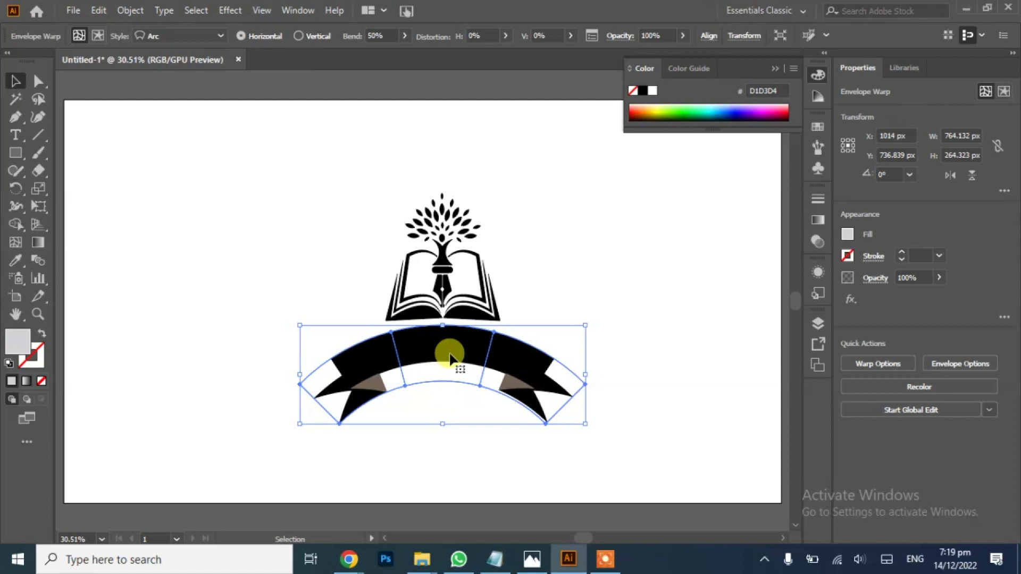
left_click(659, 369)
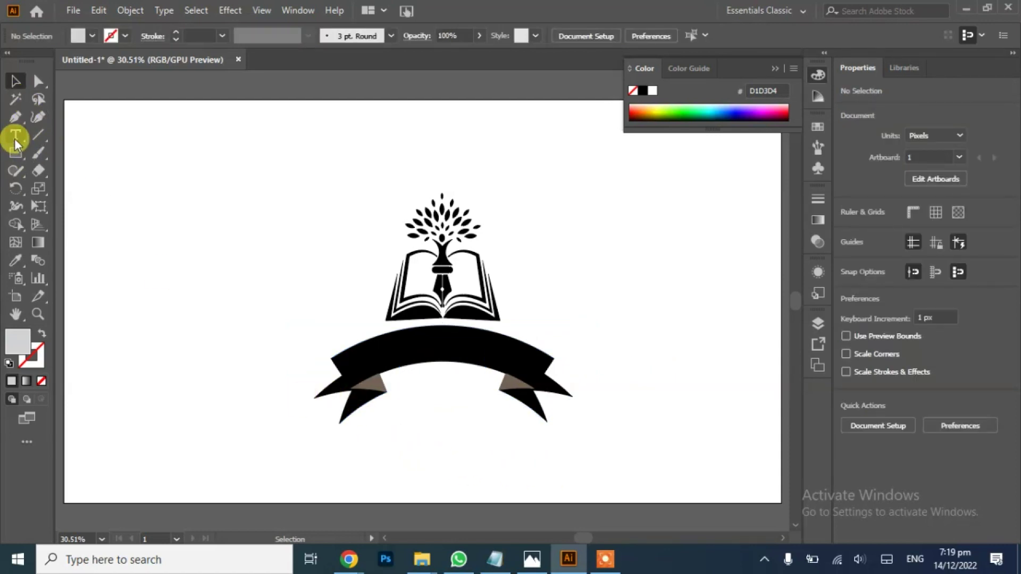
Draw an unfilled circle with a 1 pt light-grey outline around the emblem, sized 586 px and centred at X 1014.5 px, Y 470.5 px.
left_click_drag(15, 153, 53, 189)
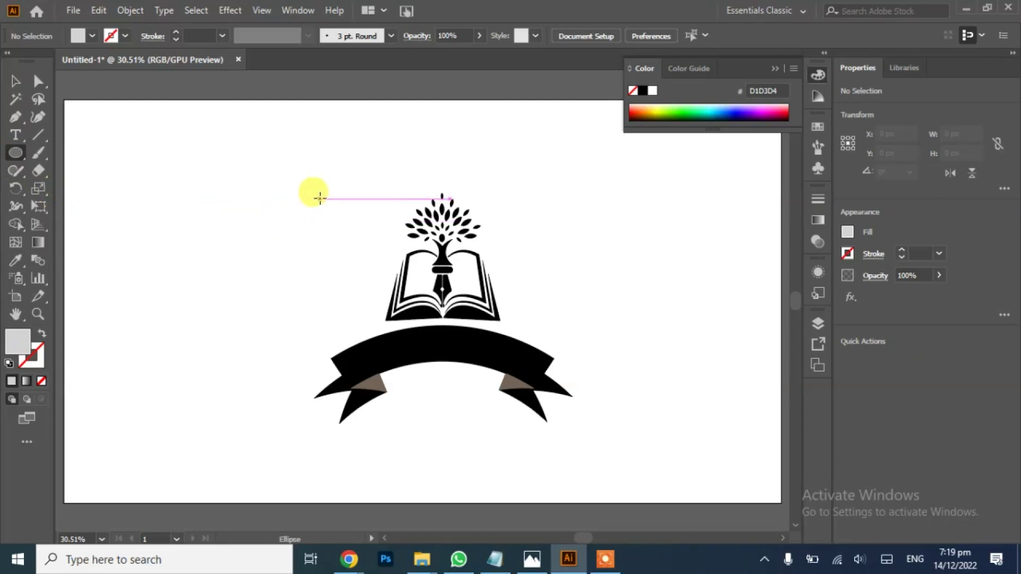
left_click_drag(315, 171, 567, 424)
left_click(43, 334)
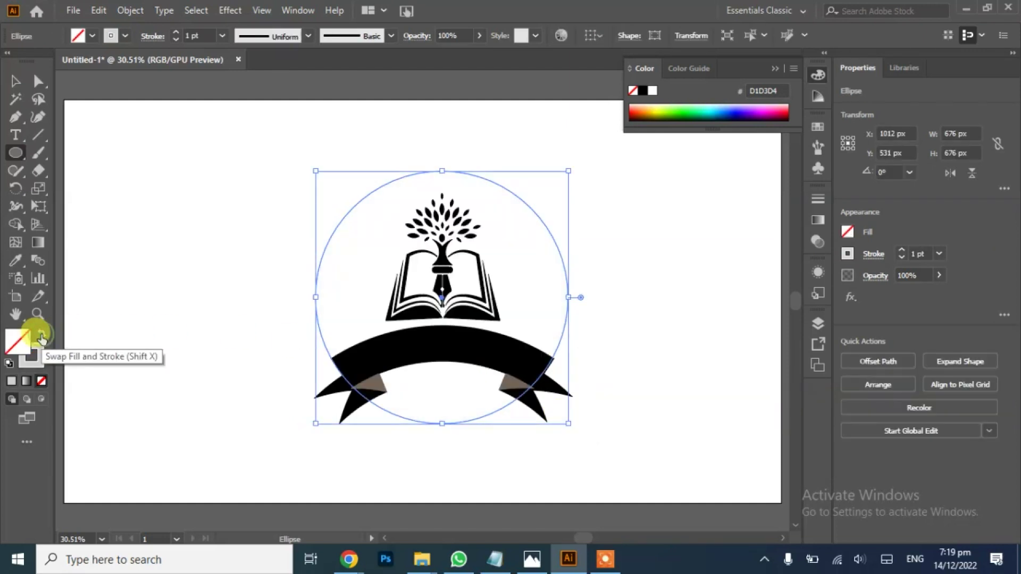
left_click_drag(442, 299, 442, 277)
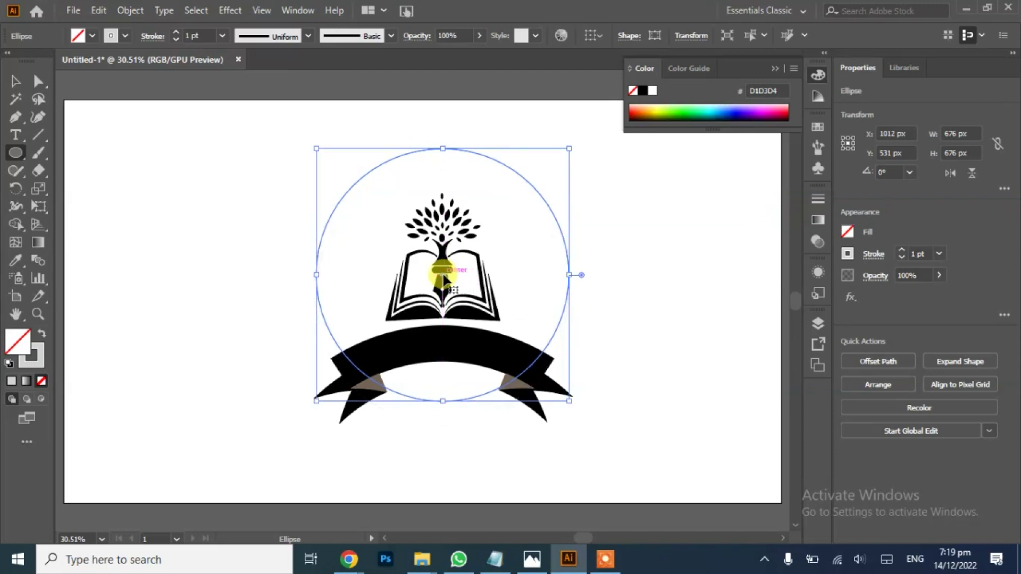
left_click_drag(570, 401, 553, 384)
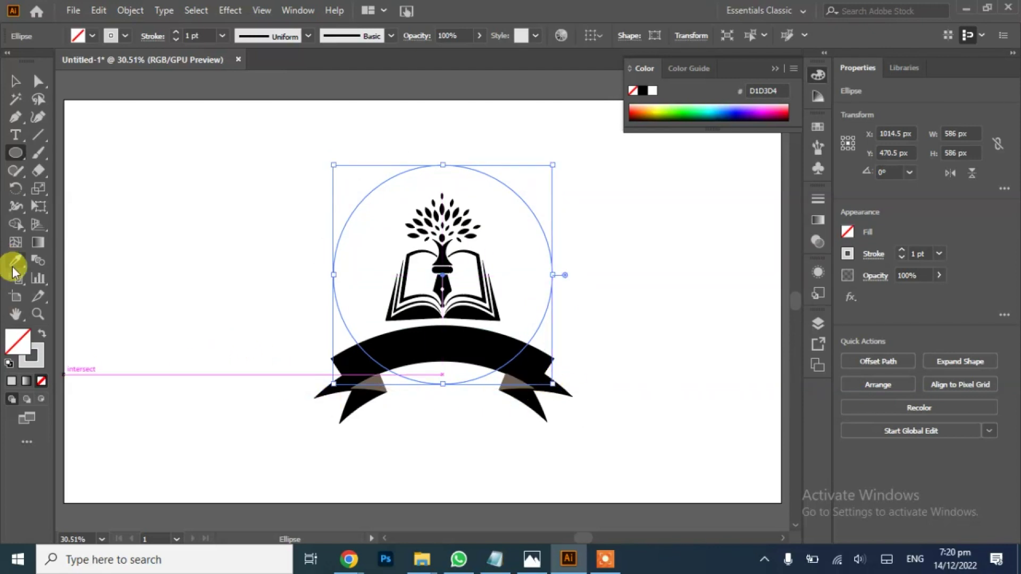
Cut the circle with Scissors on both sides at the banner's upper edge and above the tree, and delete the short top arc.
left_click_drag(41, 173, 85, 192)
left_click(355, 341)
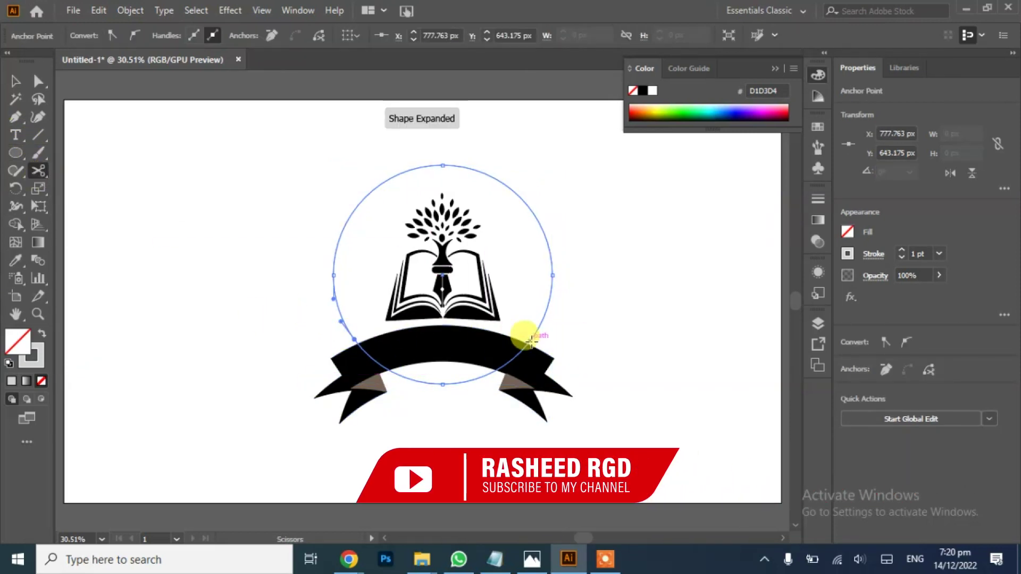
left_click(529, 340)
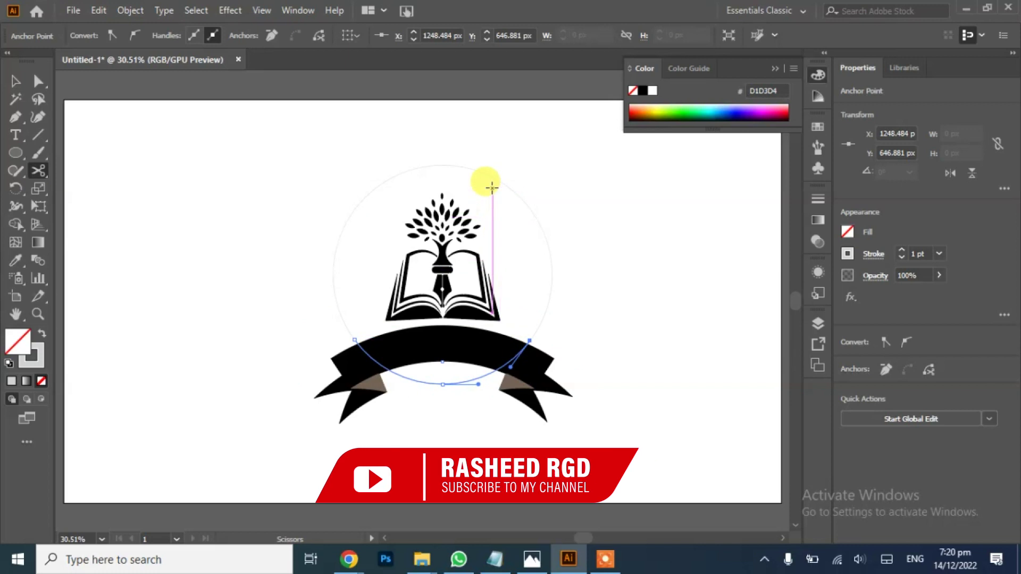
left_click(483, 172)
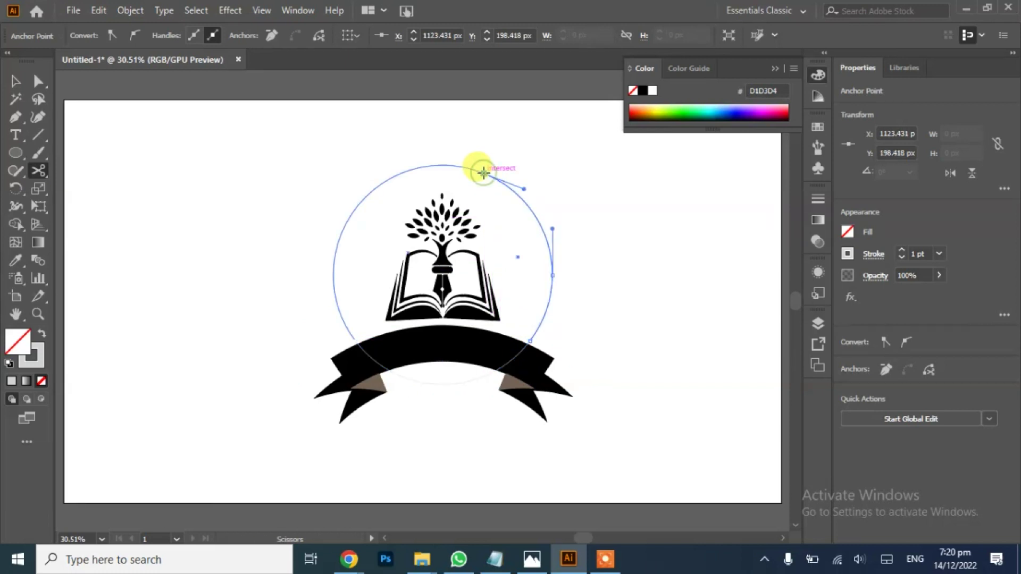
scroll(408, 173, "up", 3)
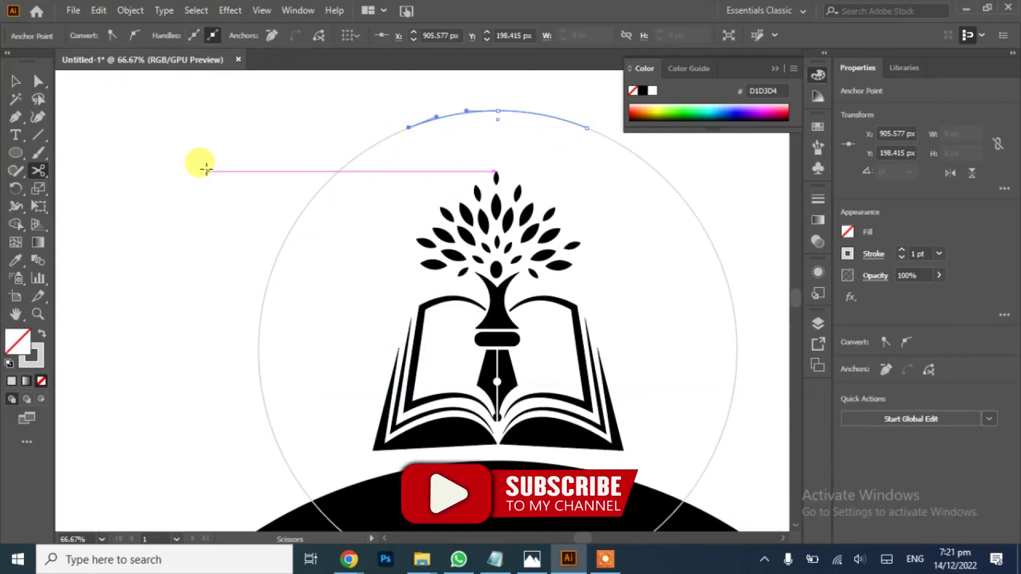
left_click(237, 195)
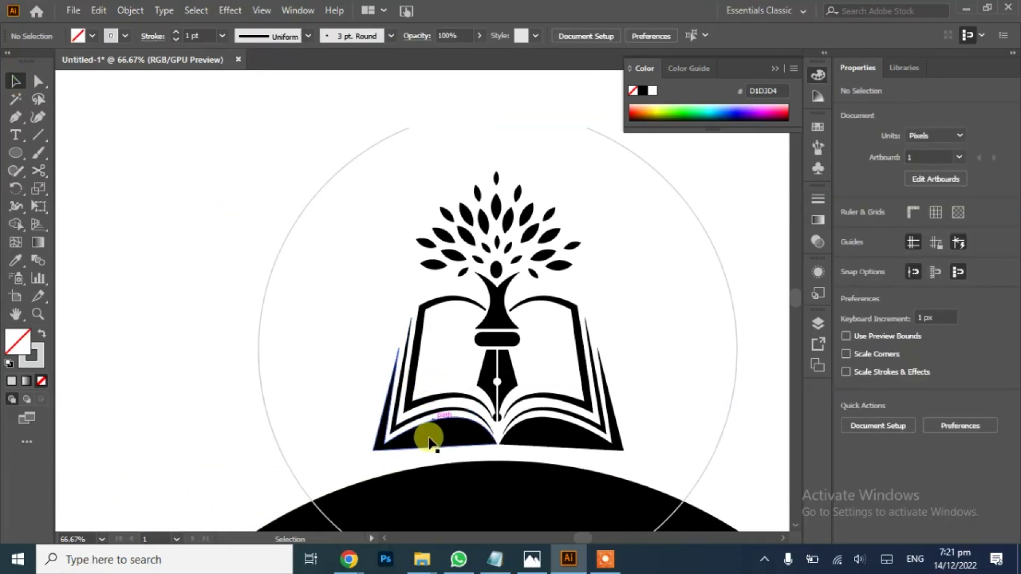
Move the circle's lower arc down below the curved banner, to X 1020.124 px, Y 823.337 px.
scroll(554, 342, "down", 4)
left_click(484, 427)
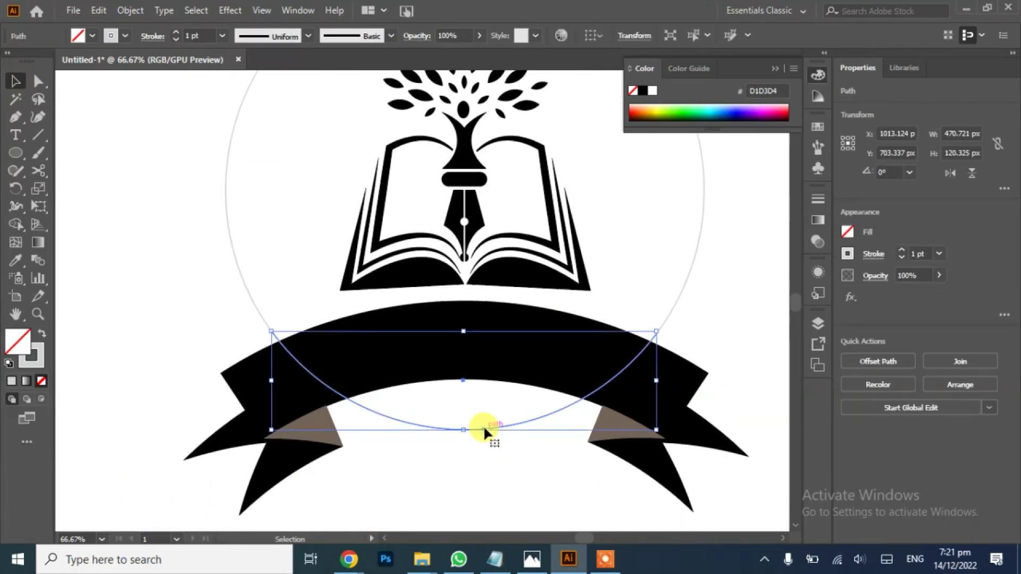
left_click_drag(482, 426, 489, 531)
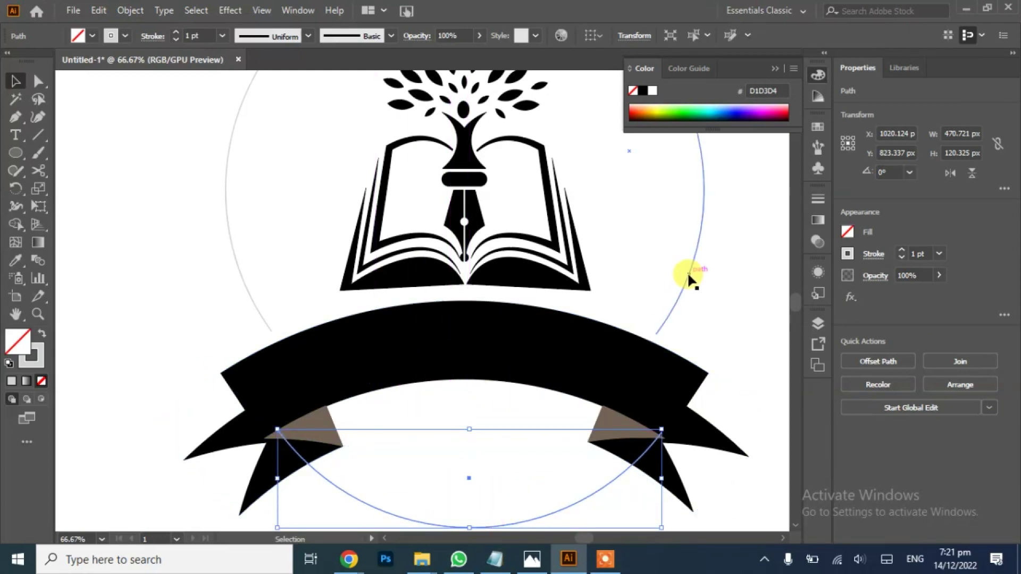
key("ctrl+0")
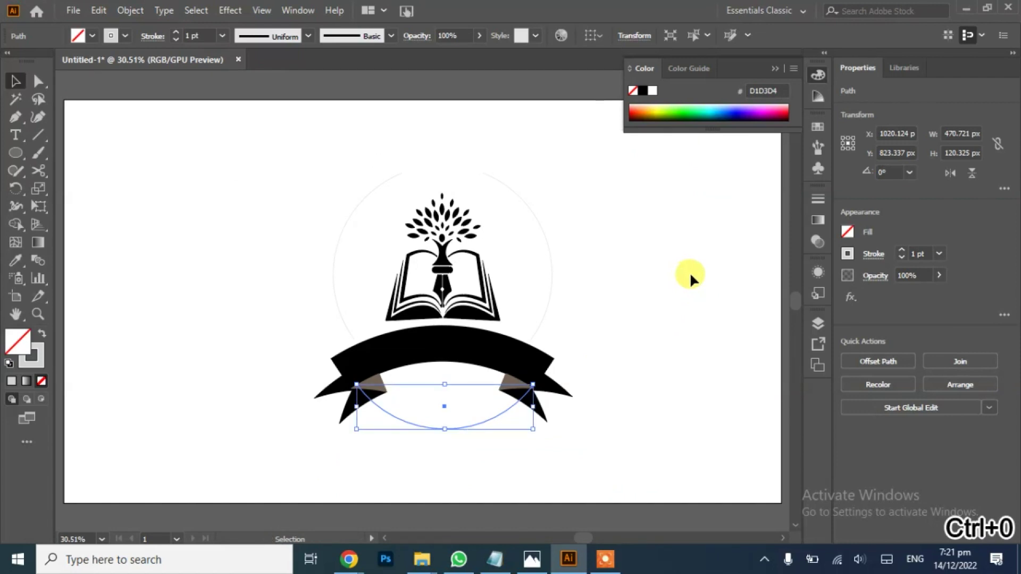
Open the Grunge brushes vector pack library for the circle's right arc and enlarge the library window.
left_click(338, 297)
left_click(545, 307)
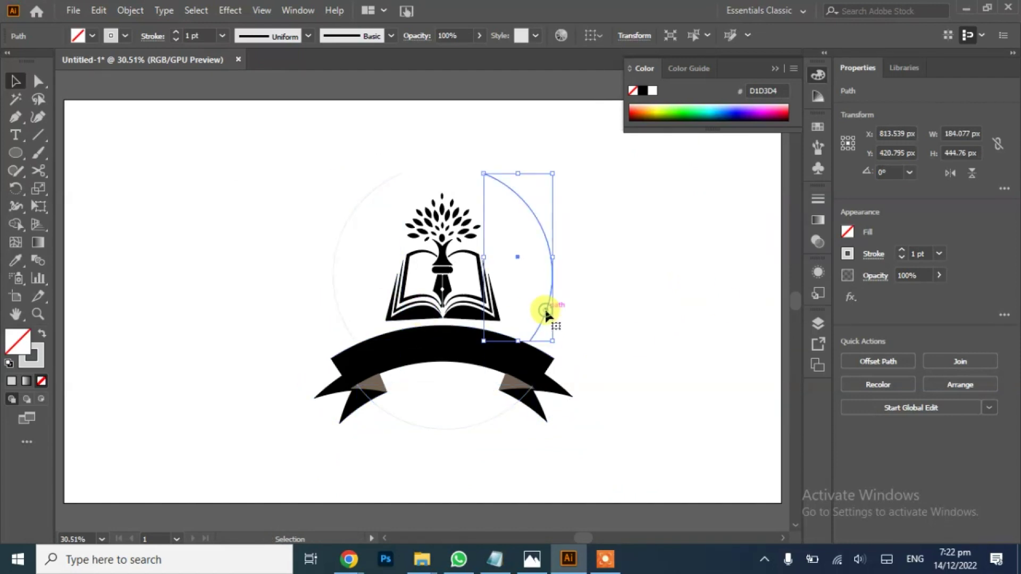
left_click(818, 149)
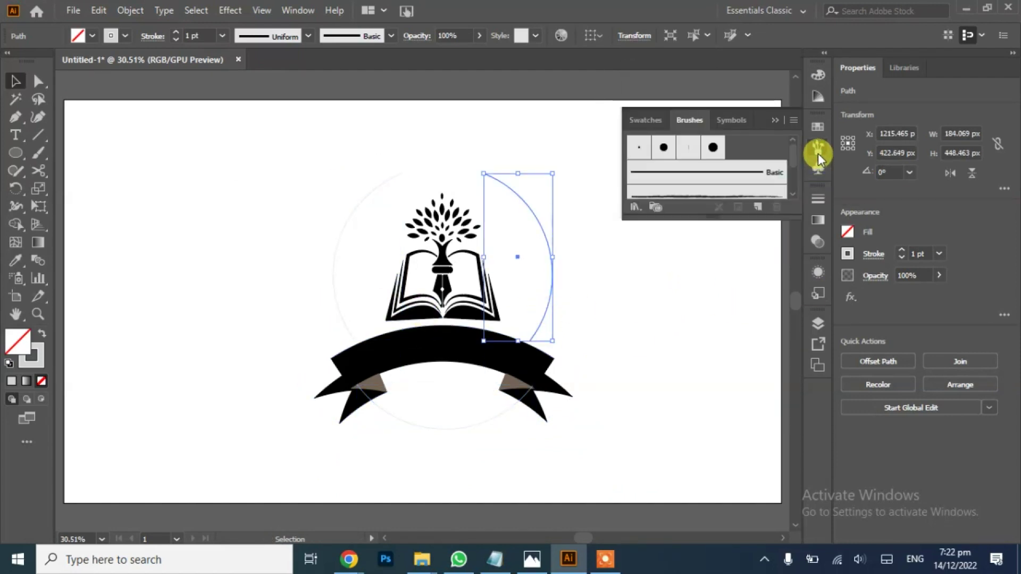
scroll(795, 176, "down", 2)
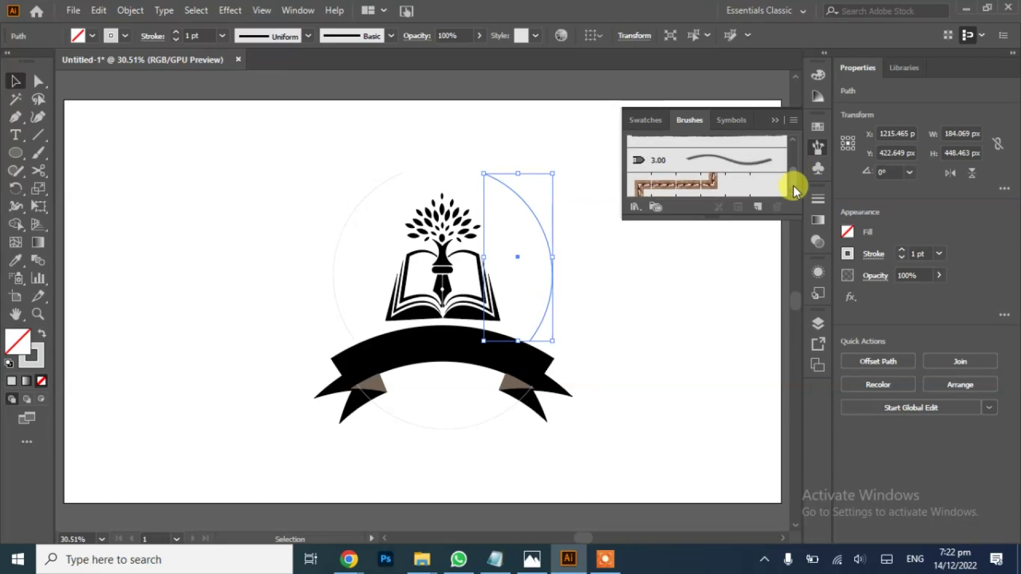
left_click(637, 205)
mouse_move(687, 350)
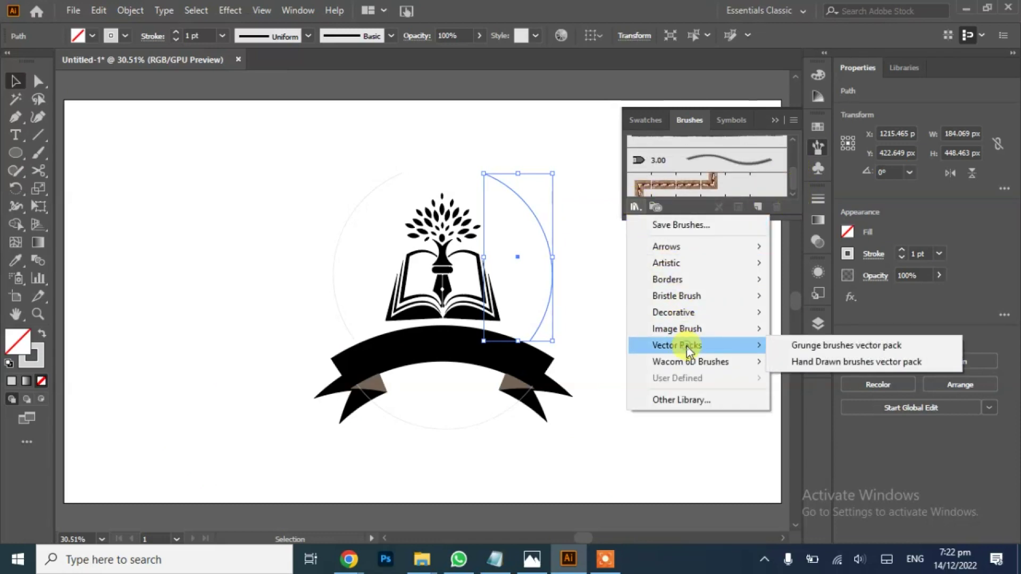
left_click(846, 345)
left_click_drag(508, 239, 669, 107)
mouse_move(675, 210)
left_mouse_down()
mouse_move(696, 337)
mouse_move(695, 451)
left_mouse_up()
Browse to the Borders_Novelty brush library and apply its orange-brown leaf branch brush to the circle's right arc.
left_click(638, 446)
left_click(639, 445)
left_click(624, 445)
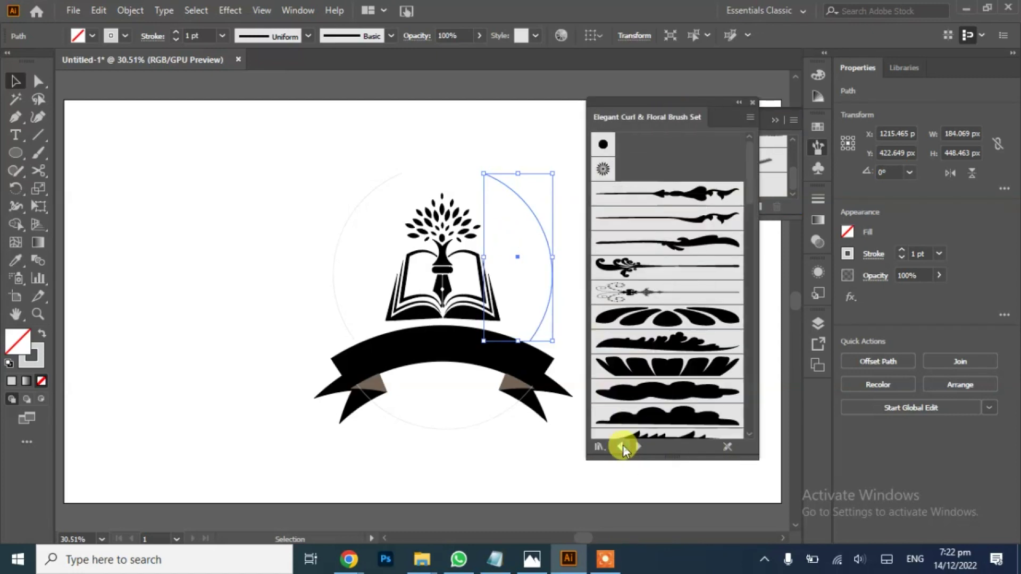
left_click(636, 448)
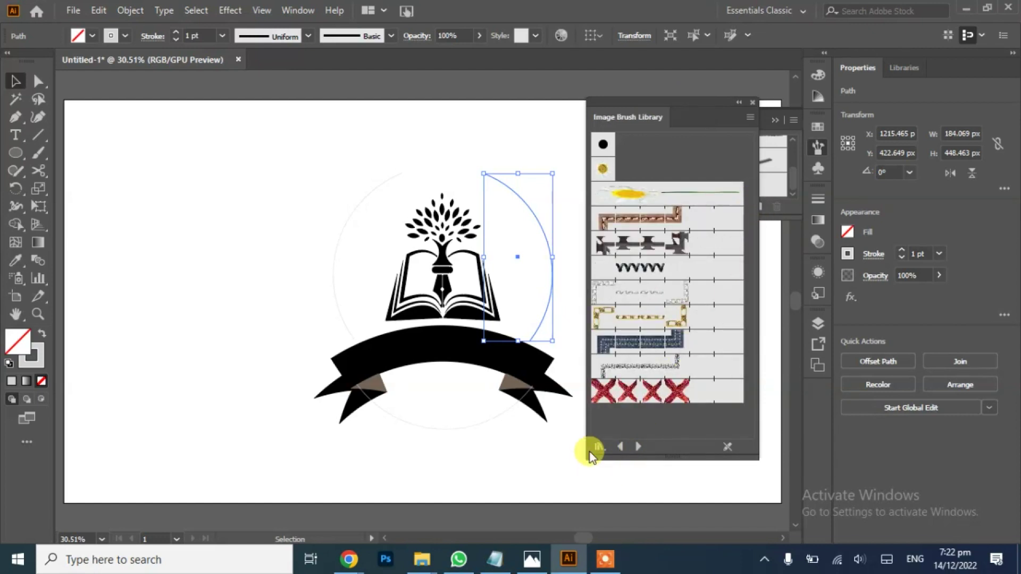
left_click(619, 447)
left_click(620, 446)
left_click(620, 447)
left_click(620, 446)
left_click(619, 447)
left_click_drag(754, 235, 751, 311)
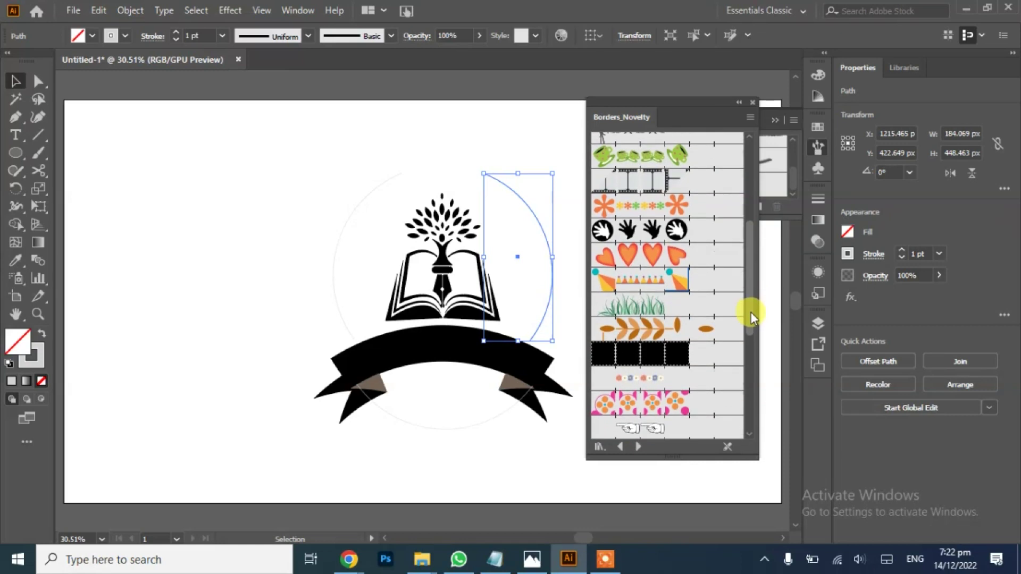
left_click(662, 328)
left_click(746, 104)
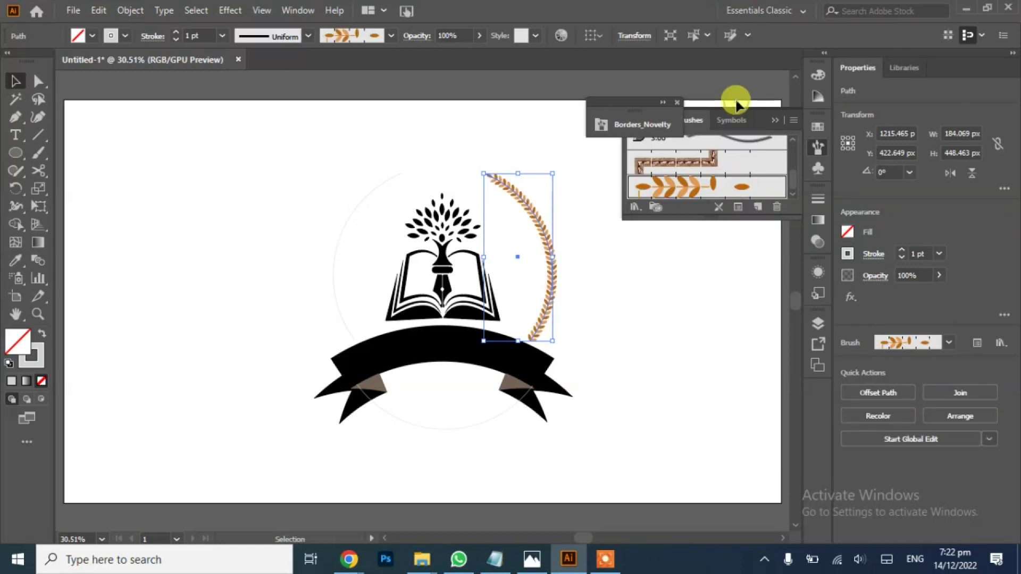
Apply the same leaf branch brush to the circle's left arc.
left_click(333, 290)
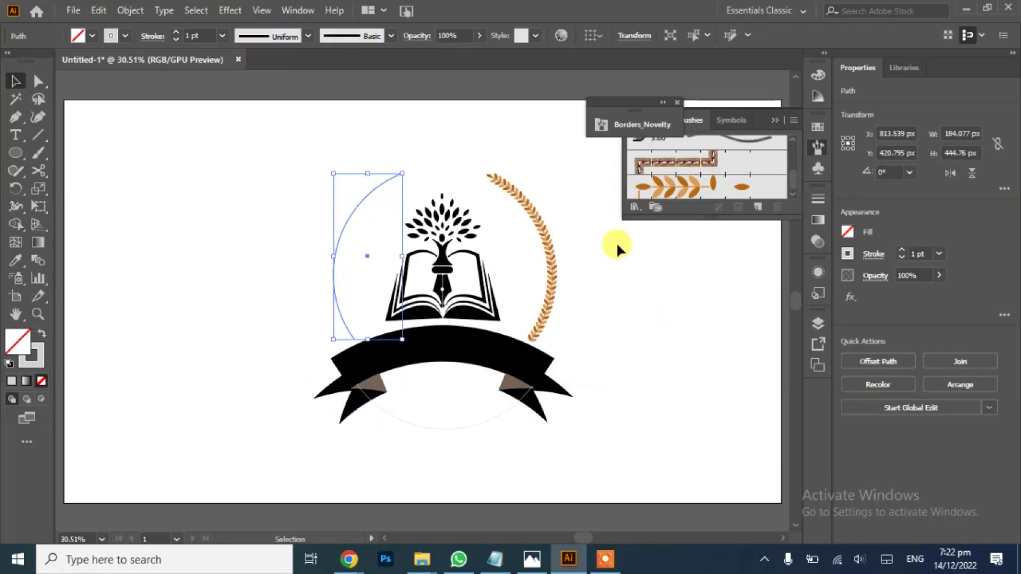
left_click(15, 260)
left_click(685, 190)
left_click(15, 81)
left_click(174, 307)
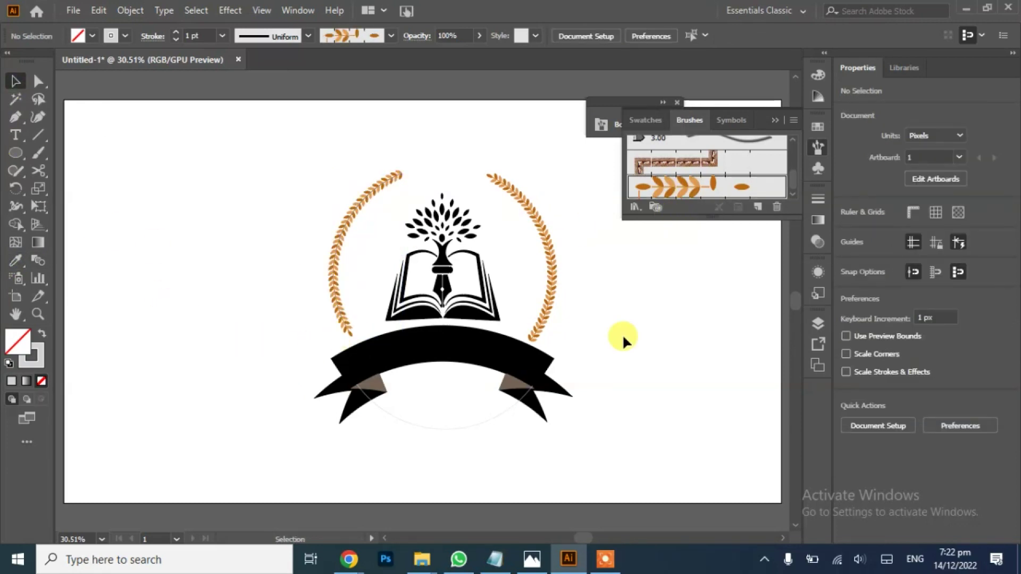
Set the right laurel branch's stroke to 3 pt and taper its upper end to a point with the Width tool.
left_click(553, 290)
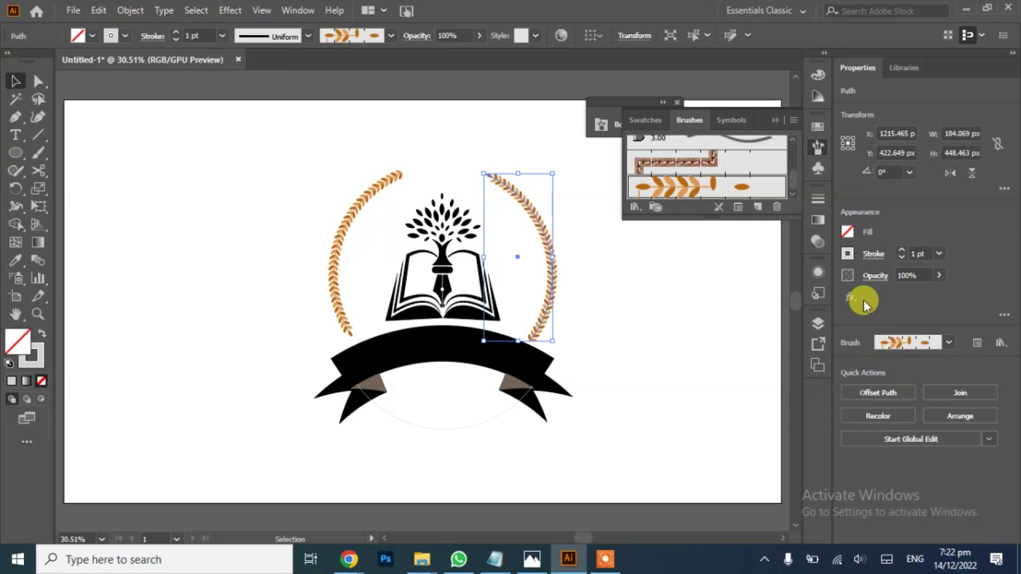
left_click(898, 249)
left_click(898, 249)
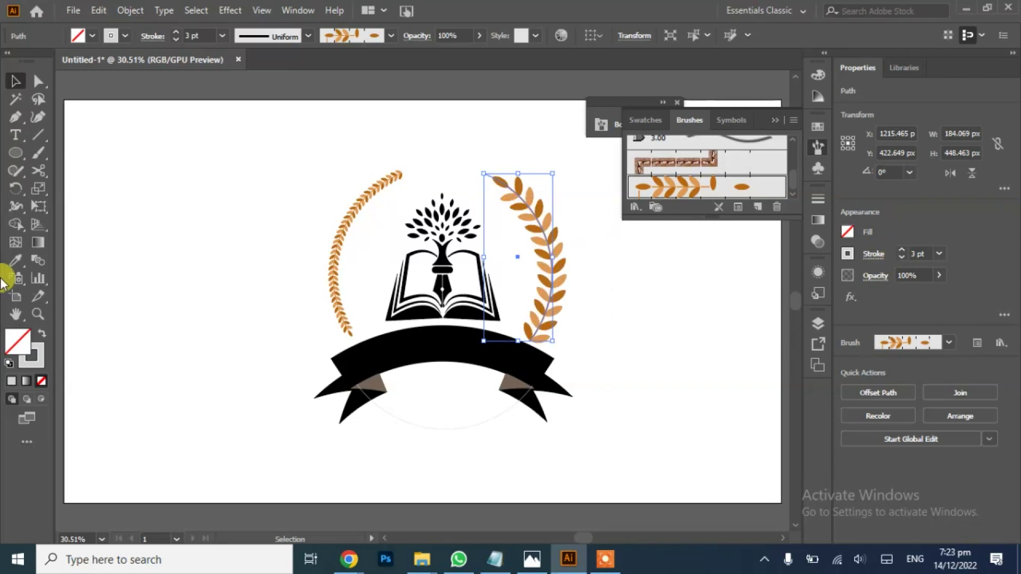
left_click(13, 205)
left_click_drag(483, 179, 483, 179)
left_click(15, 81)
left_click(182, 239)
Reflect a copy of the tapered right laurel across the vertical axis and move it to the left side at X 813.465 px.
left_click(556, 298)
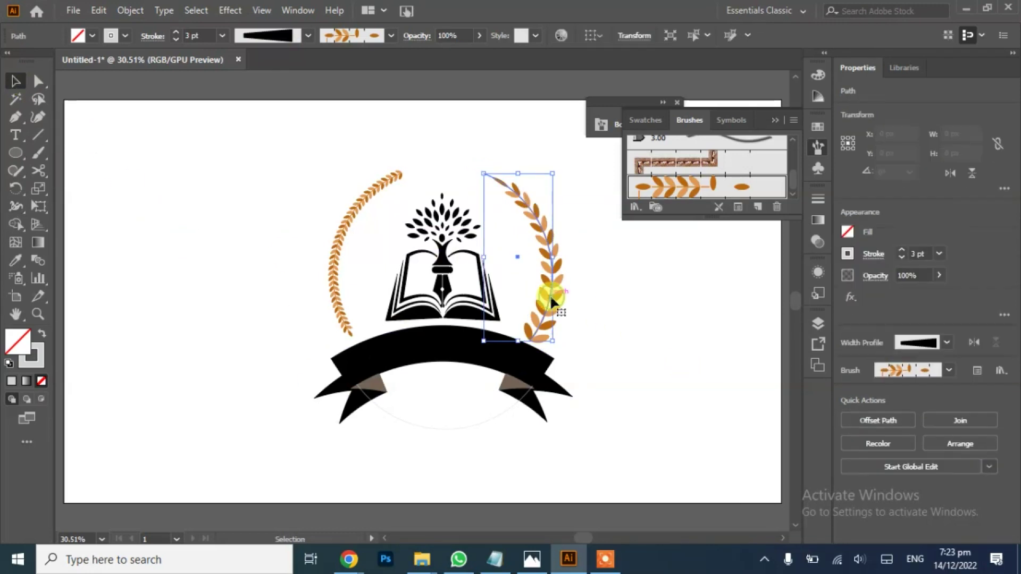
right_click(550, 300)
mouse_move(622, 453)
left_click(747, 369)
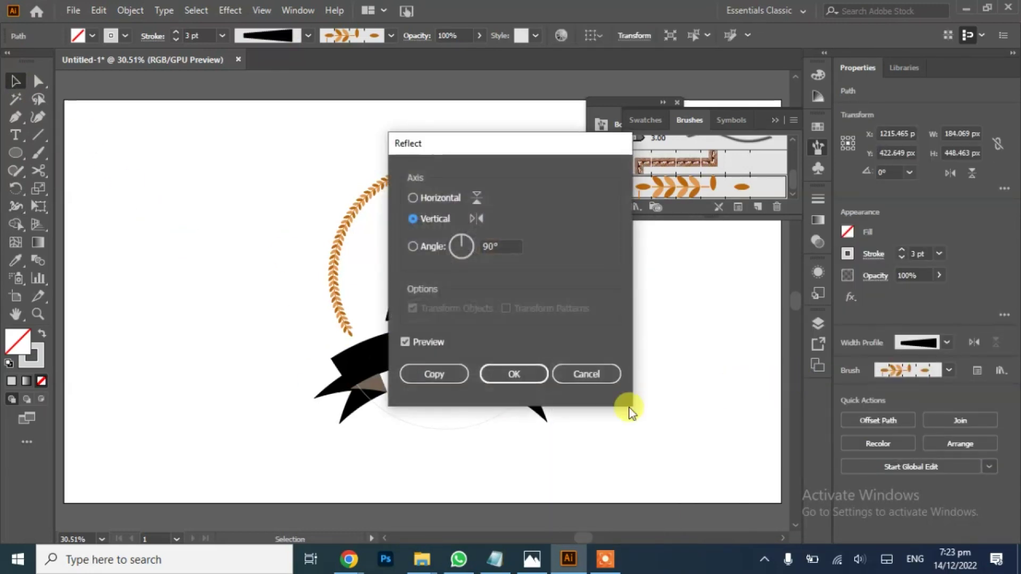
left_click(443, 374)
left_click_drag(489, 284, 338, 283)
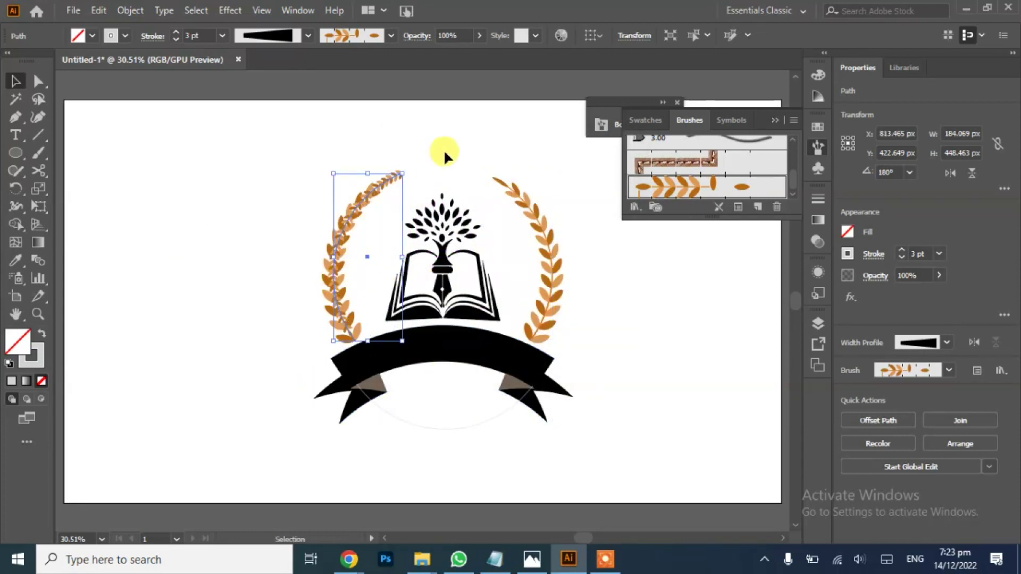
Pull the thin original leaf arc out from under the mirrored left laurel and delete it.
left_click(403, 178)
left_click_drag(403, 179, 418, 179)
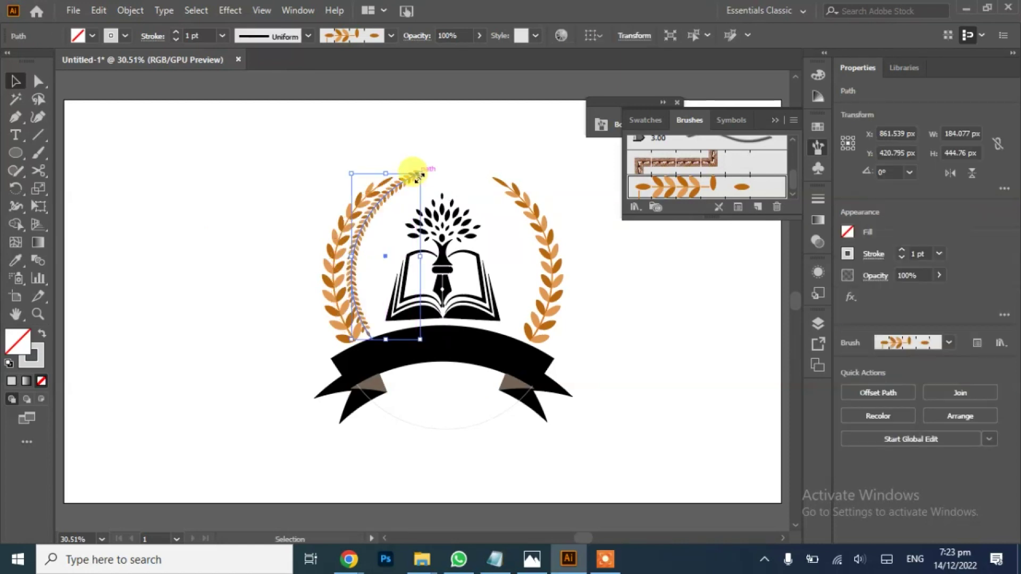
key("Delete")
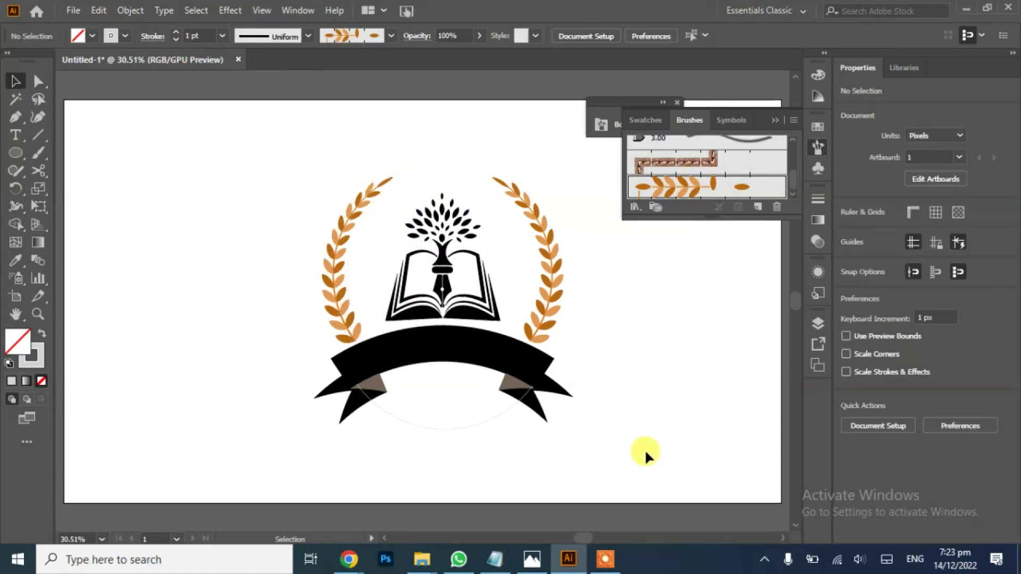
Expand the appearance of both laurel branches and fill them with black.
left_click(539, 337)
left_click(331, 307, "shift")
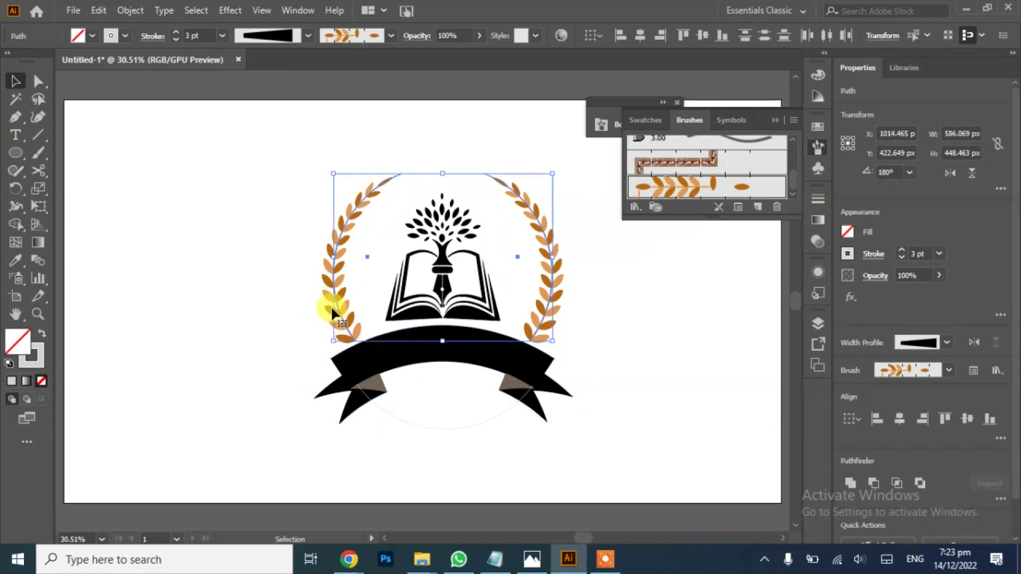
left_click(130, 10)
left_click(202, 198)
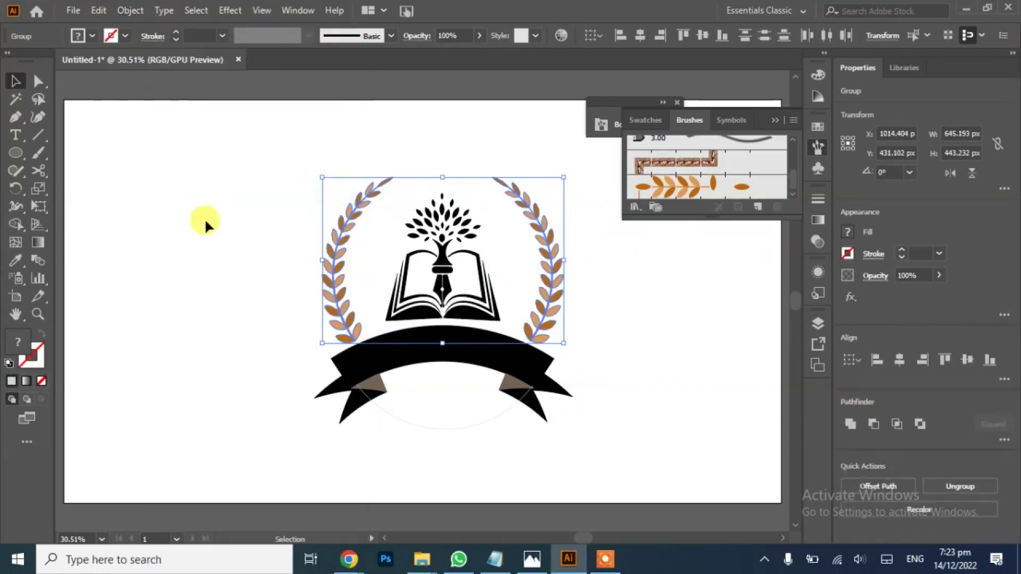
left_click(80, 35)
left_click(42, 61)
left_click(168, 236)
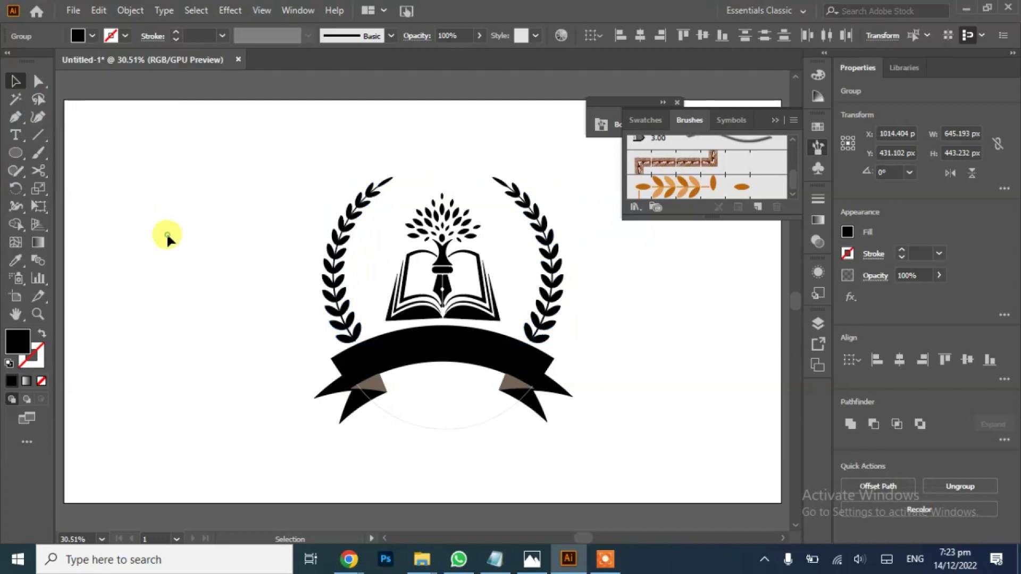
Group the left and right laurel branches together.
left_click(551, 300)
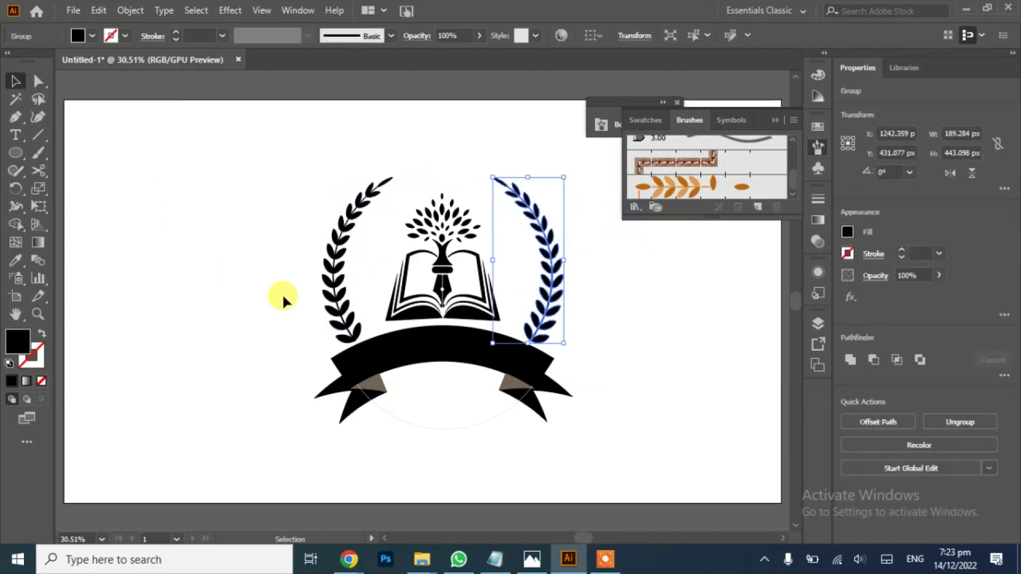
left_click(327, 278, "shift")
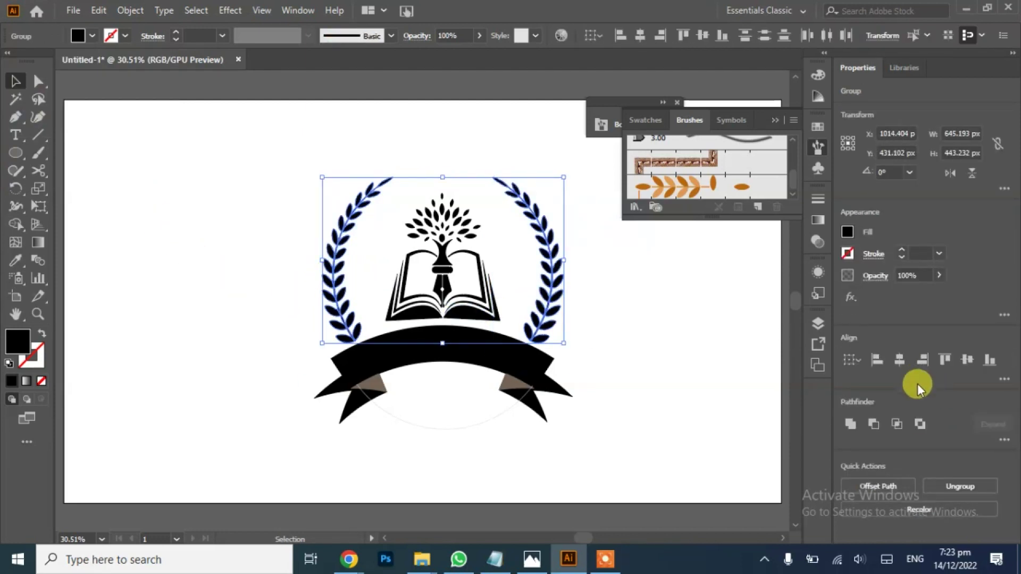
right_click(550, 300)
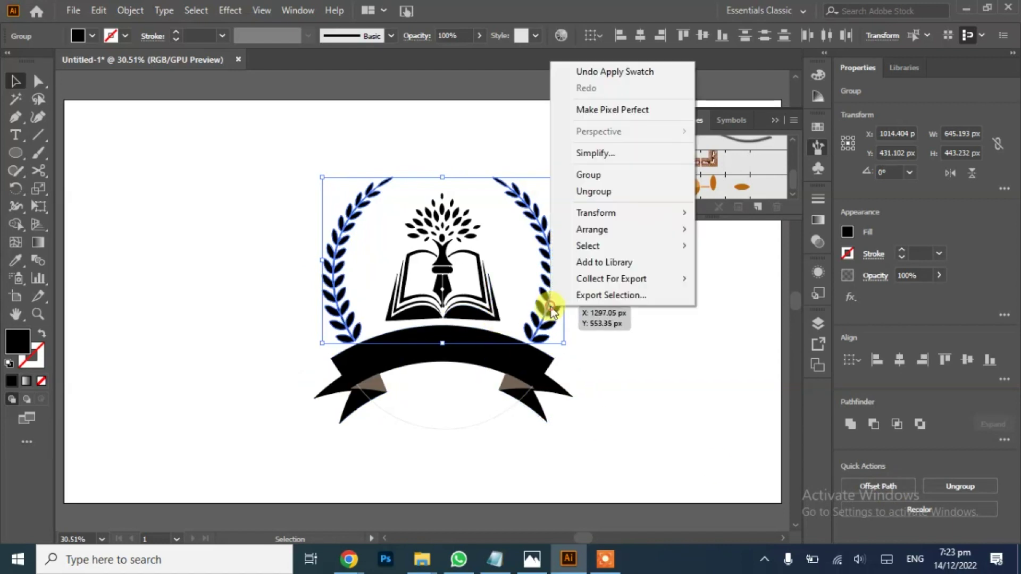
left_click(585, 174)
Group the left and right halves of the open book.
left_click(447, 290)
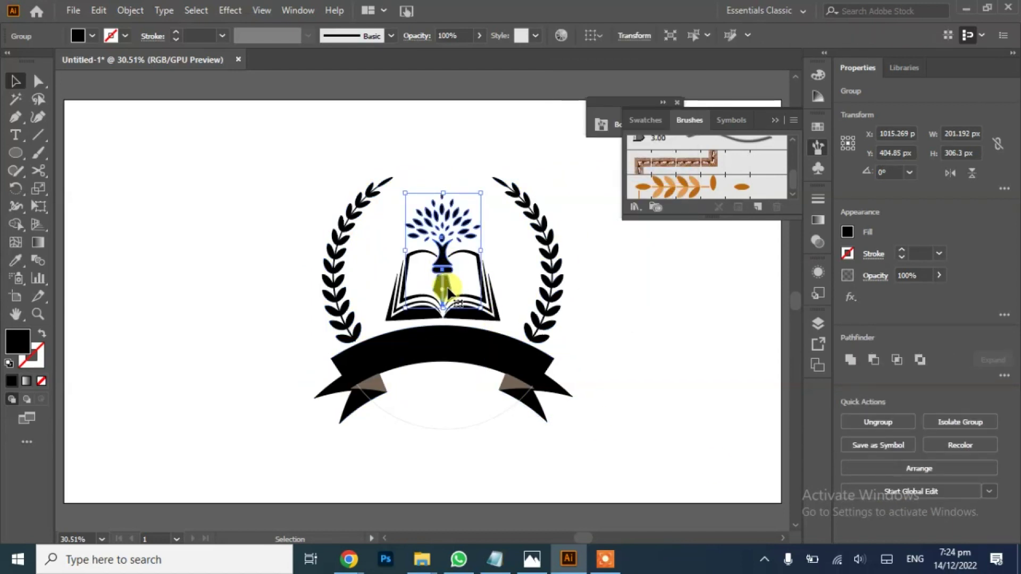
left_click(499, 319)
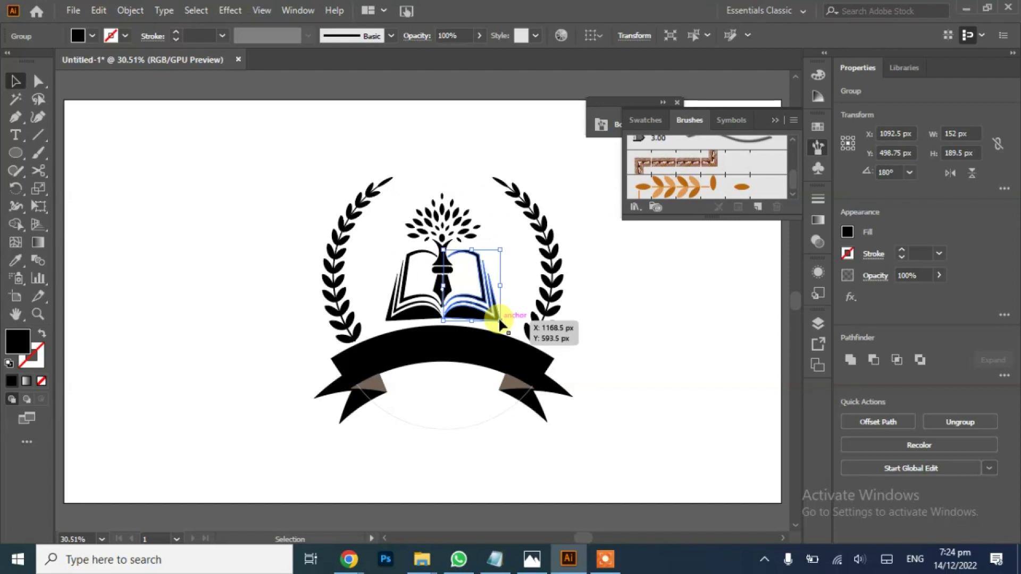
left_click(410, 319, "shift")
right_click(410, 318)
left_click(455, 184)
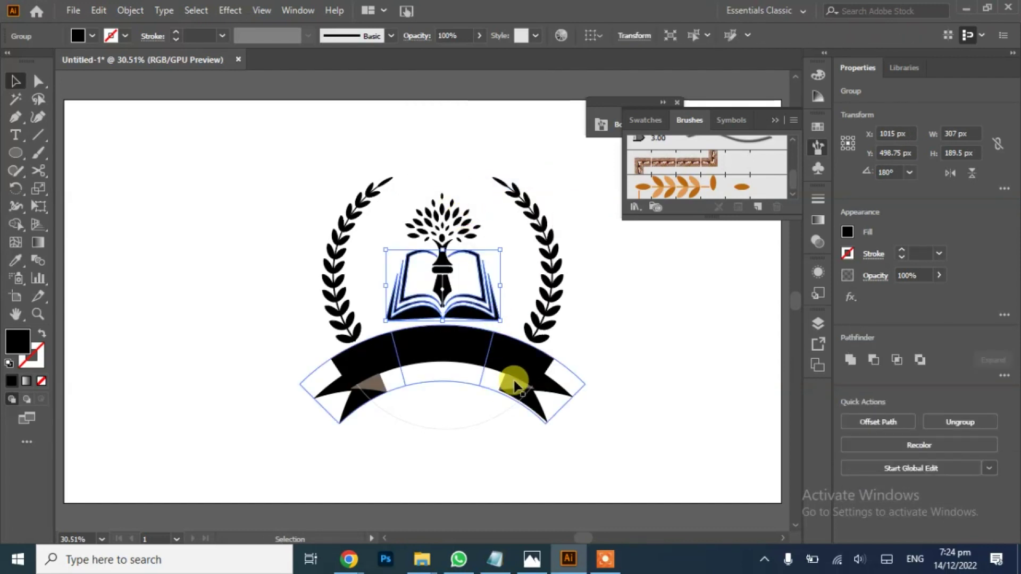
Align the laurels, pen-tree, book and banner to a common horizontal center.
left_click_drag(588, 205, 433, 404)
left_click(900, 362)
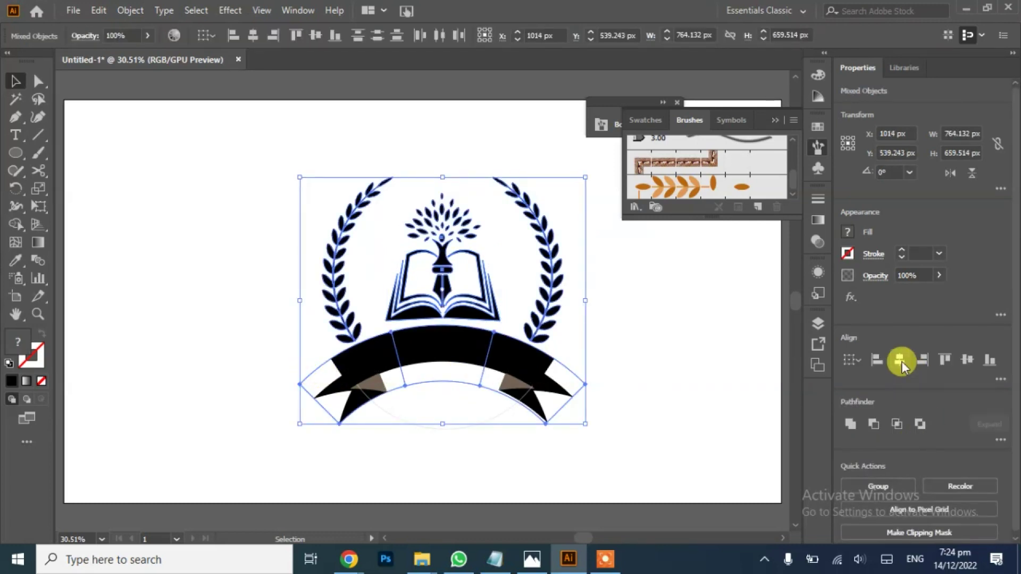
left_click(697, 367)
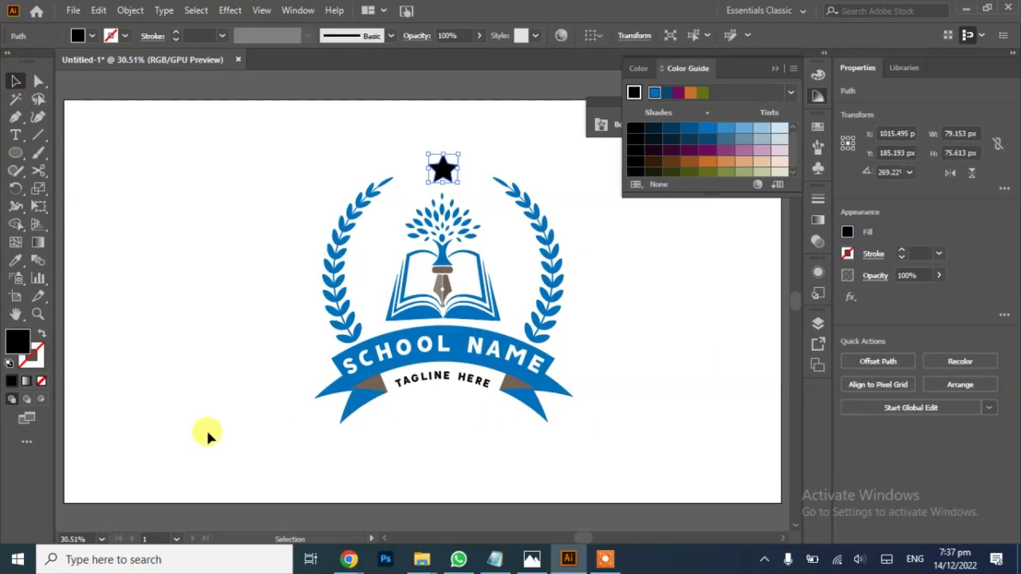
Recolor the black star above the tree with the grey-brown sampled from the pen nib.
left_click(16, 260)
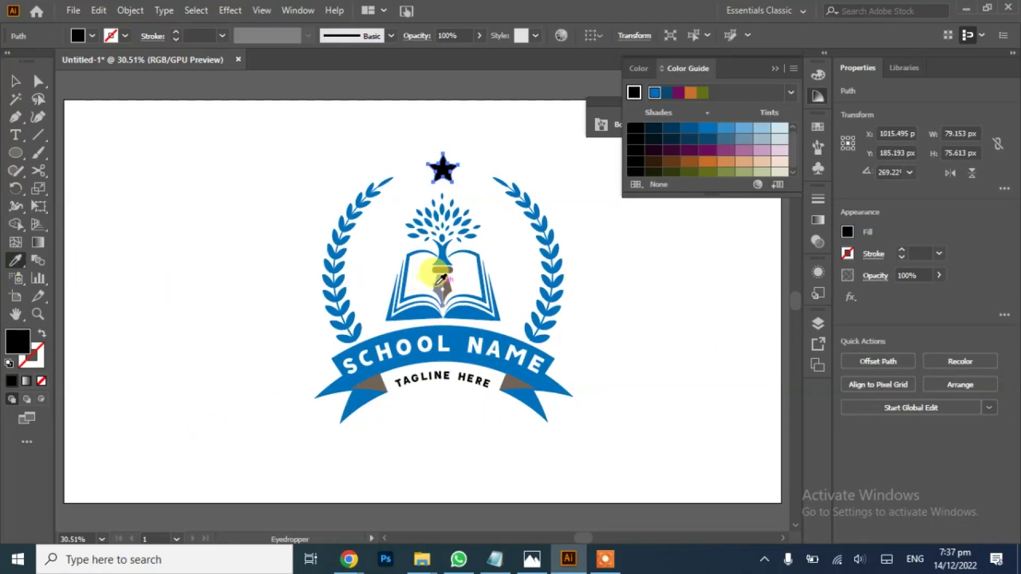
left_click(441, 280)
left_click(16, 81)
left_click(148, 232)
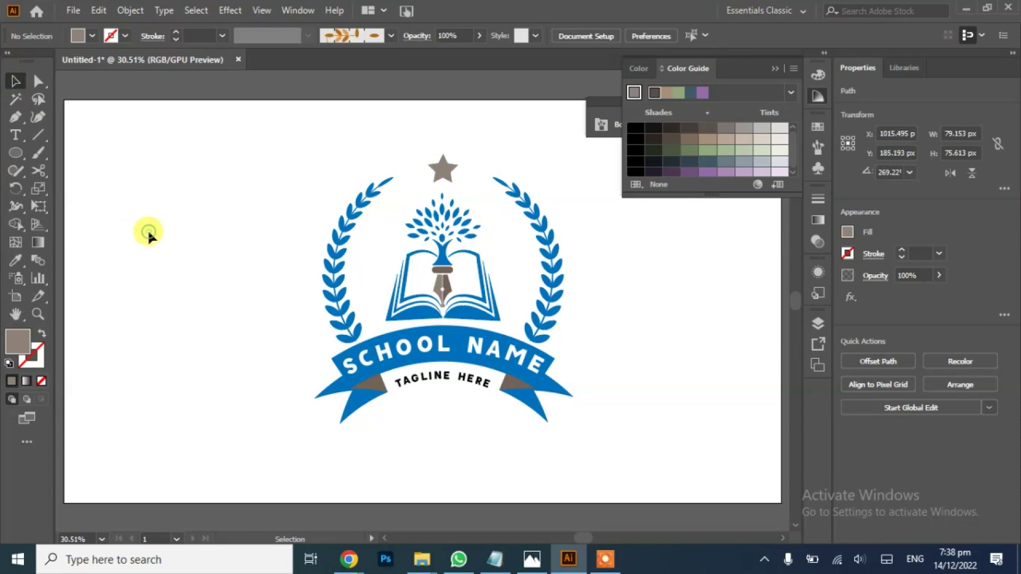
Recolor the TAGLINE HERE text with the brown sampled from the ribbon's fold.
left_click(450, 383)
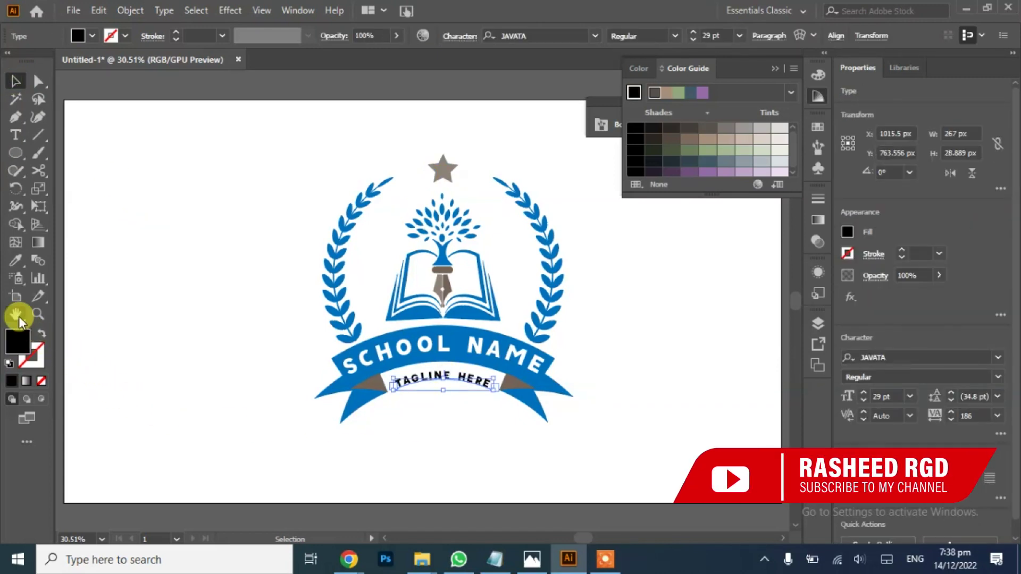
left_click(15, 260)
left_click(374, 383)
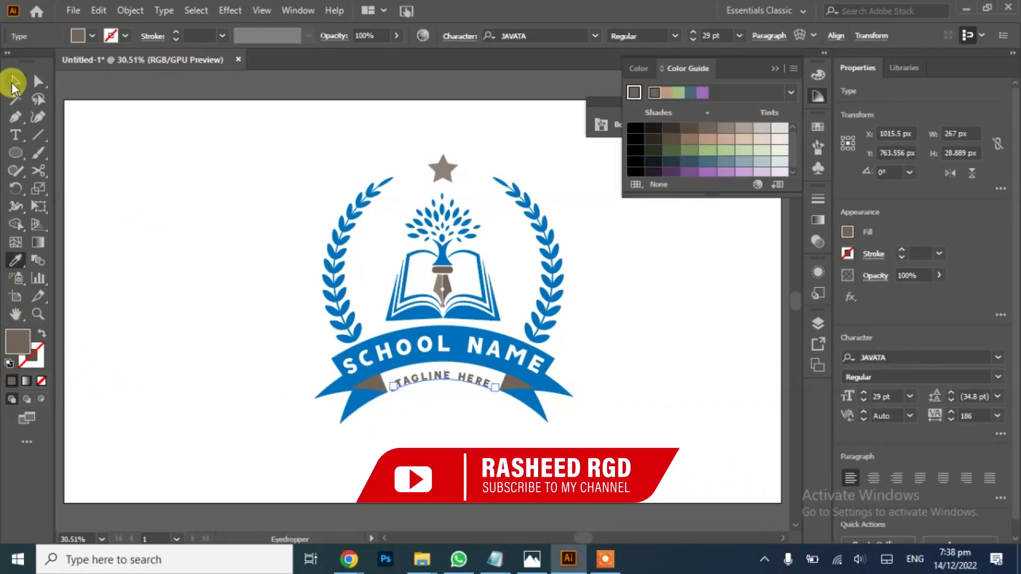
left_click(14, 83)
left_click(168, 289)
Group all parts of the finished logo, from the star down to the ribbon and tagline.
left_click_drag(577, 170, 292, 417)
right_click(448, 343)
left_click(495, 208)
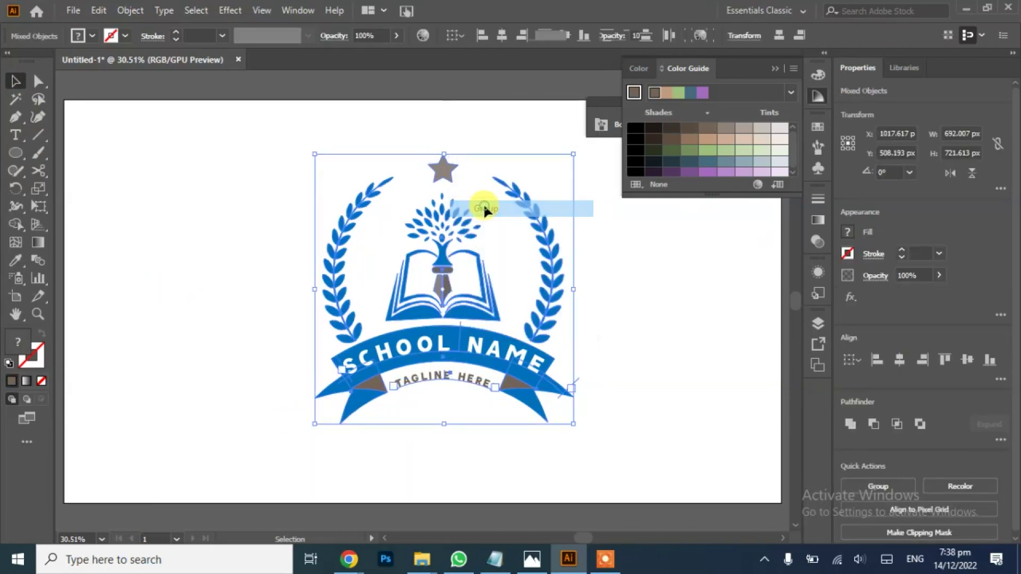
left_click(212, 321)
Collapse the color guide and close the Borders_Novelty brush library to clear the workspace.
left_click(791, 76)
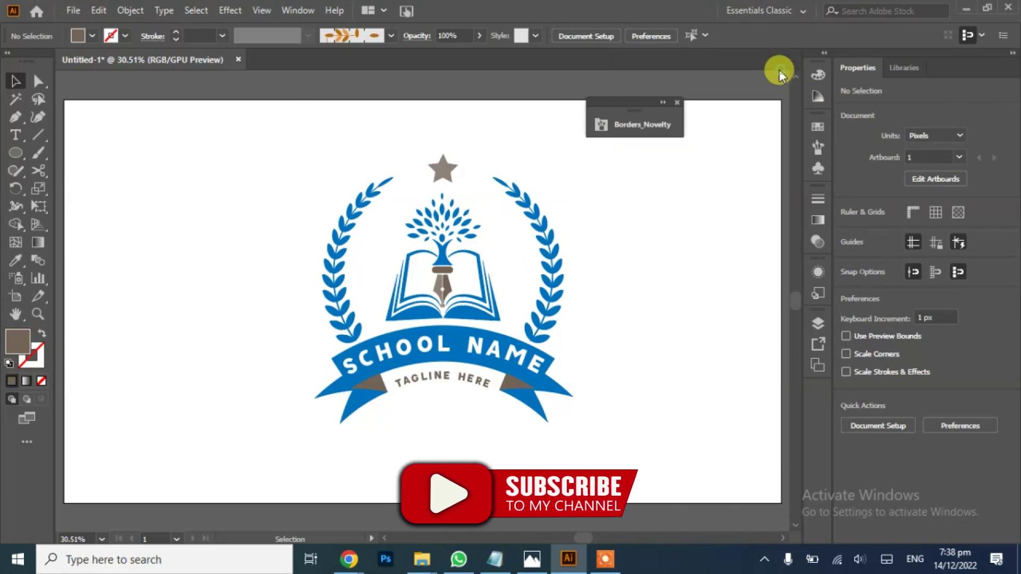
left_click(657, 101)
left_click(739, 102)
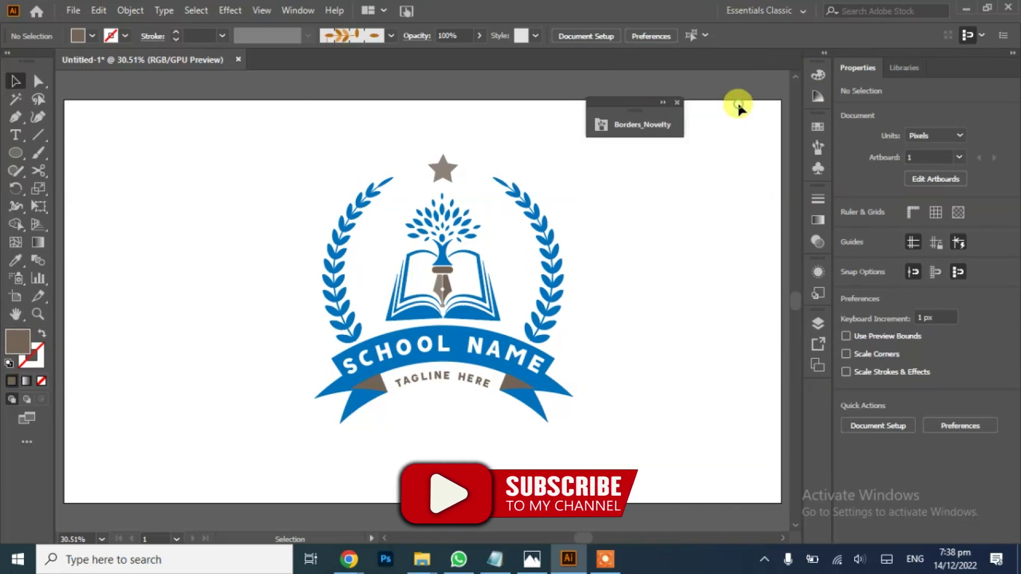
left_click(678, 102)
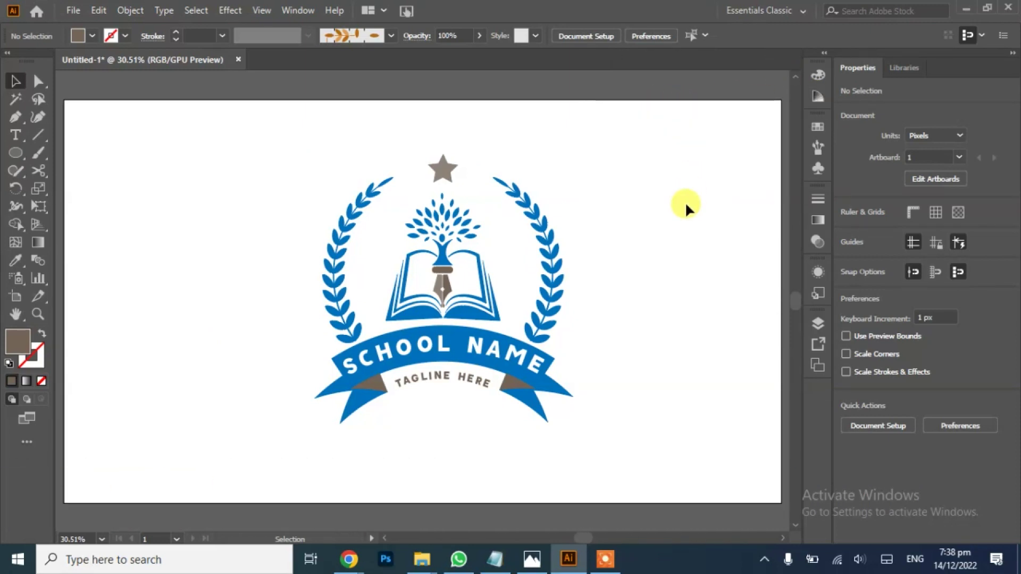